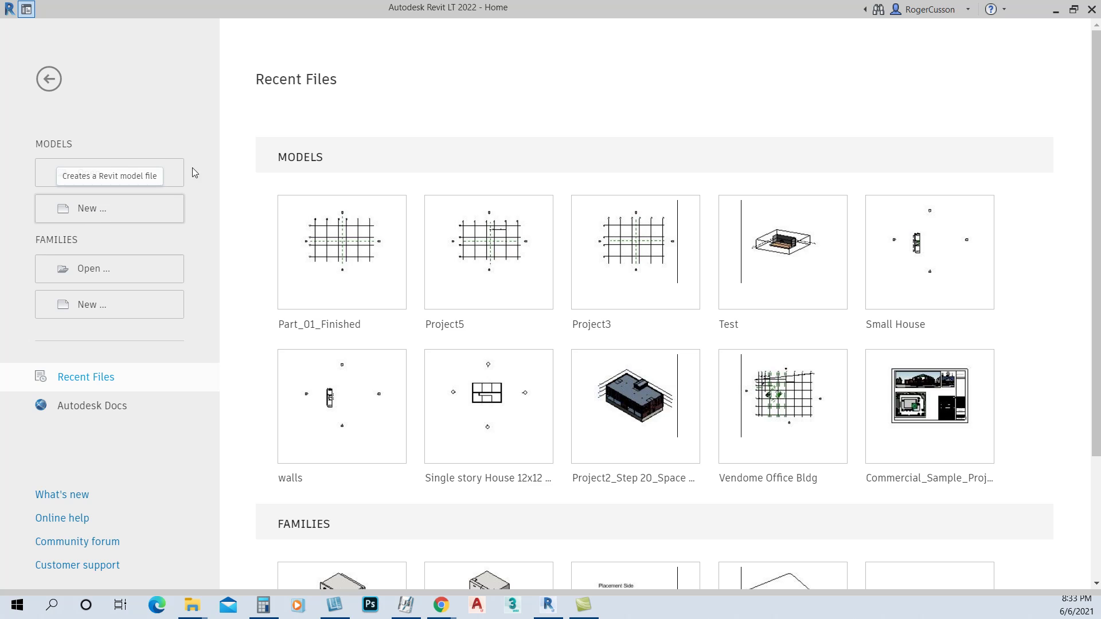
# Create a new project from the Commercial-Imperial template.
pyautogui.click(93, 211)
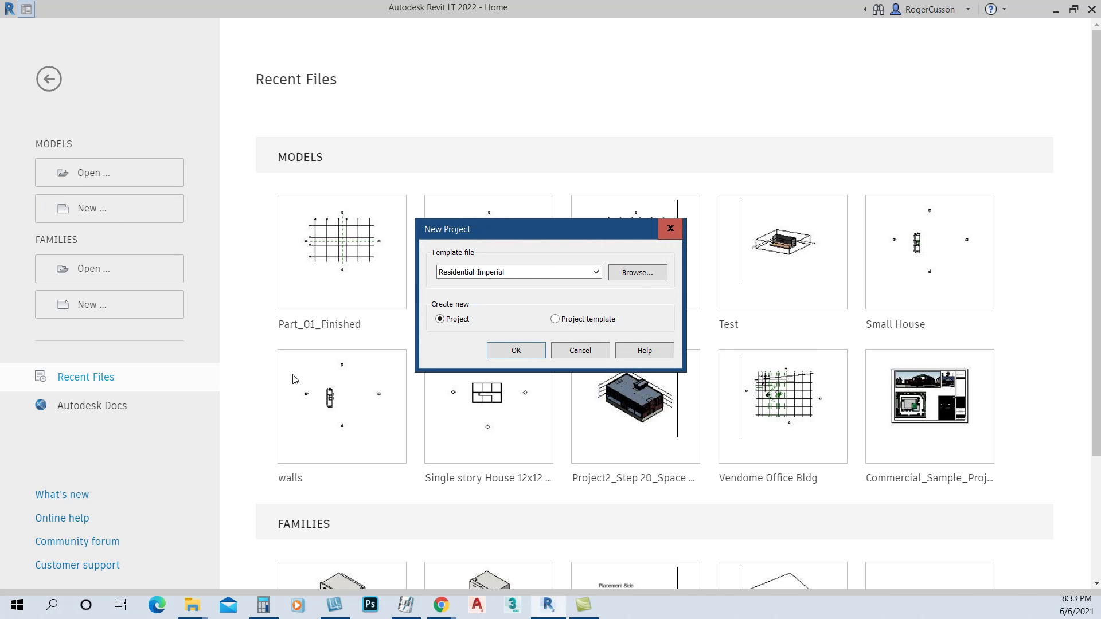
pyautogui.click(595, 274)
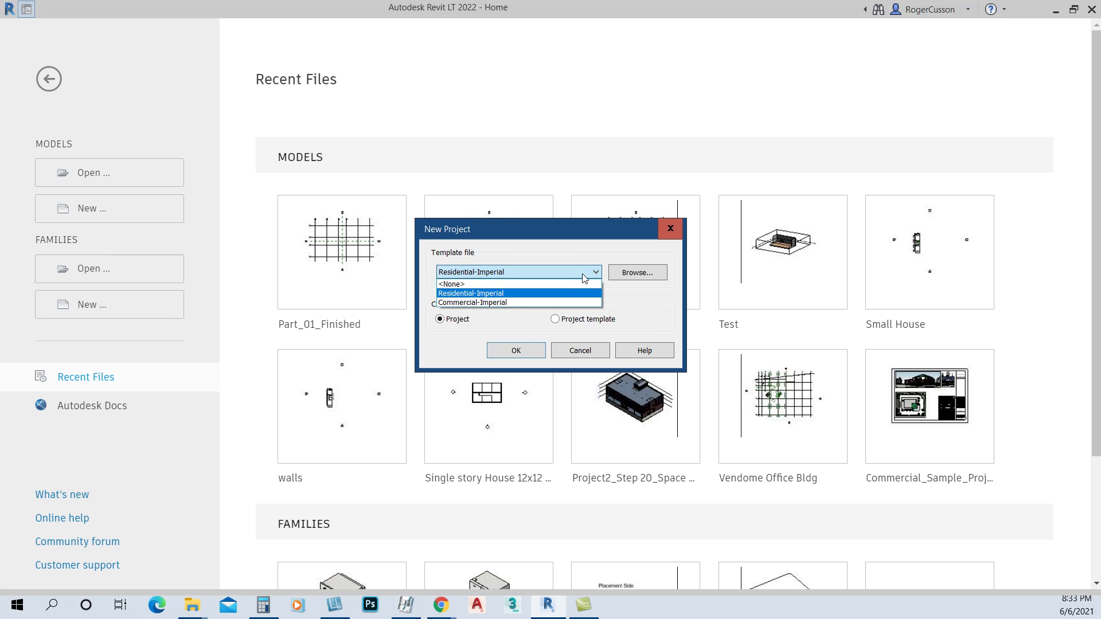
pyautogui.click(499, 303)
pyautogui.click(514, 351)
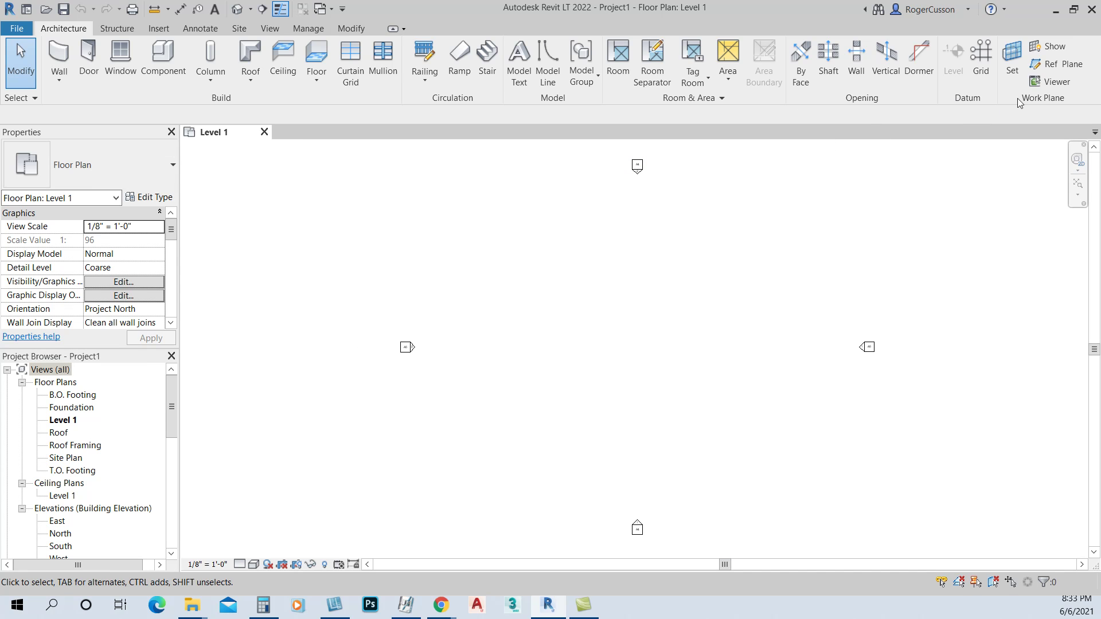
# Draw a horizontal and a vertical reference plane crossing between the elevation markers on the Level 1 floor plan.
pyautogui.click(1054, 65)
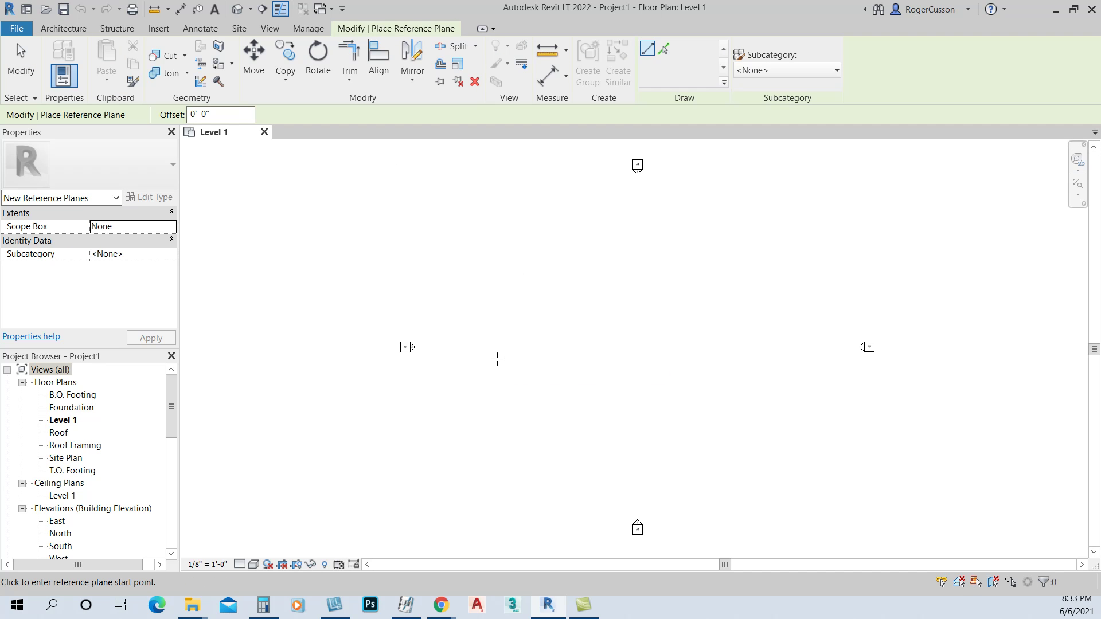
pyautogui.click(421, 347)
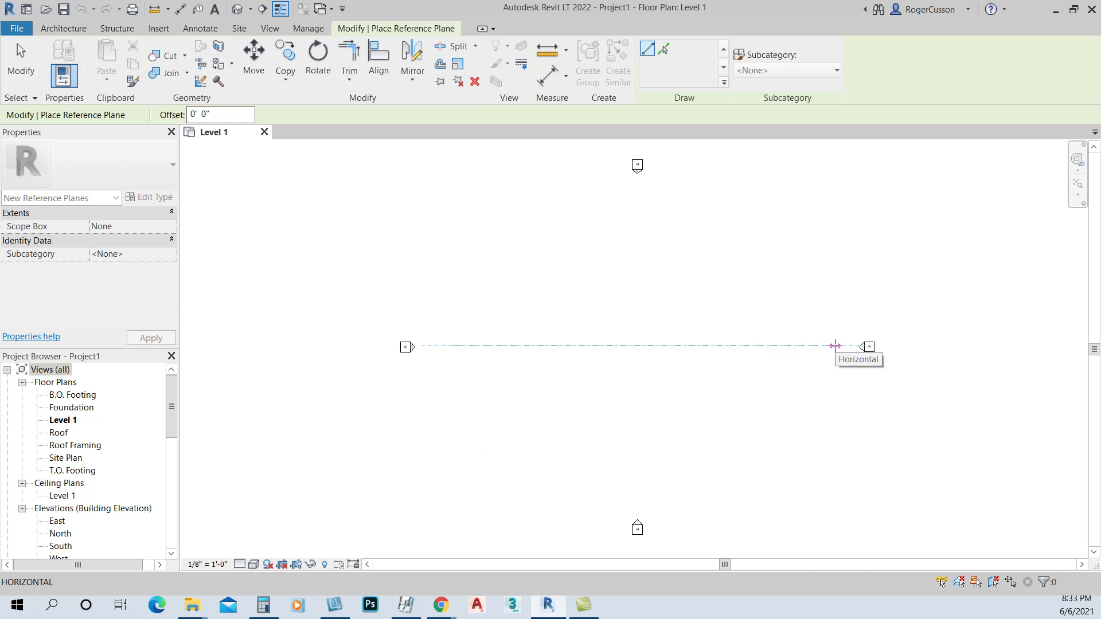
pyautogui.click(834, 345)
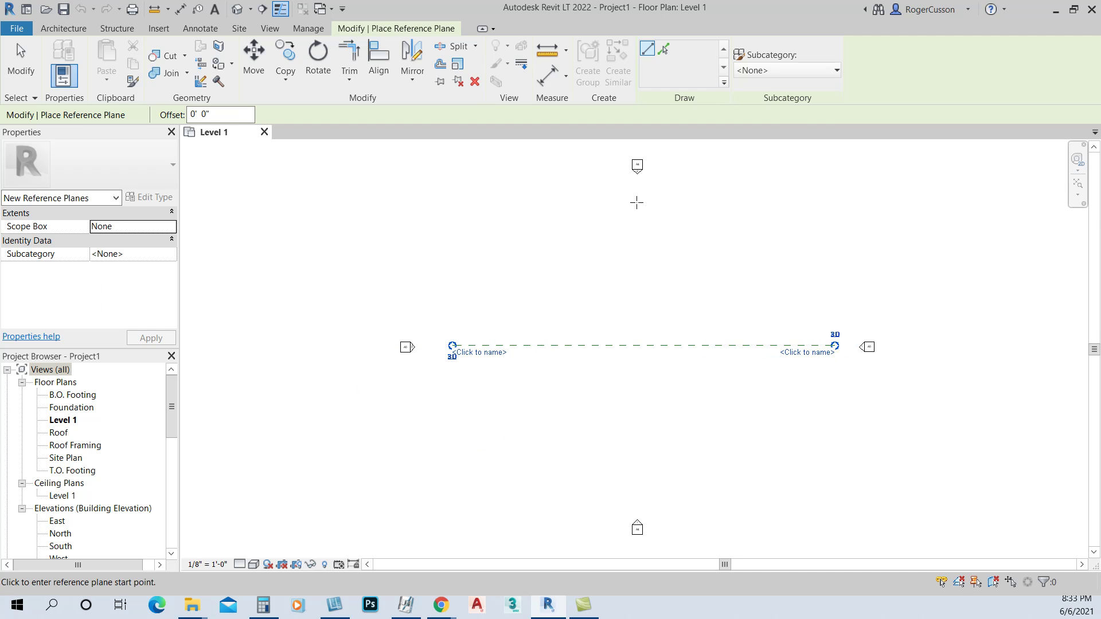
pyautogui.click(636, 186)
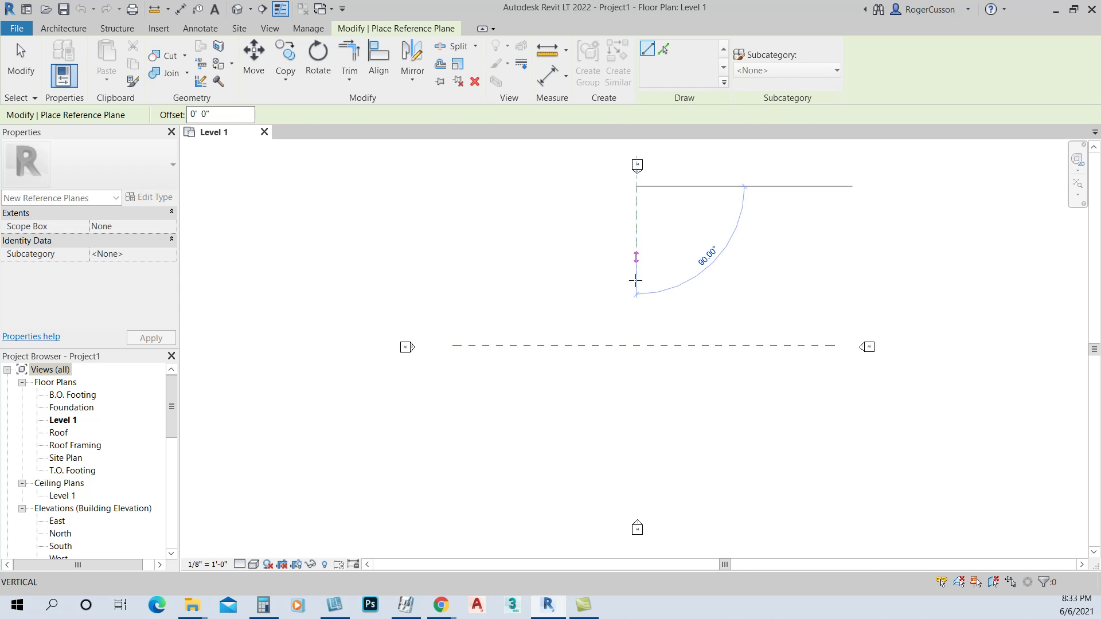
pyautogui.click(636, 503)
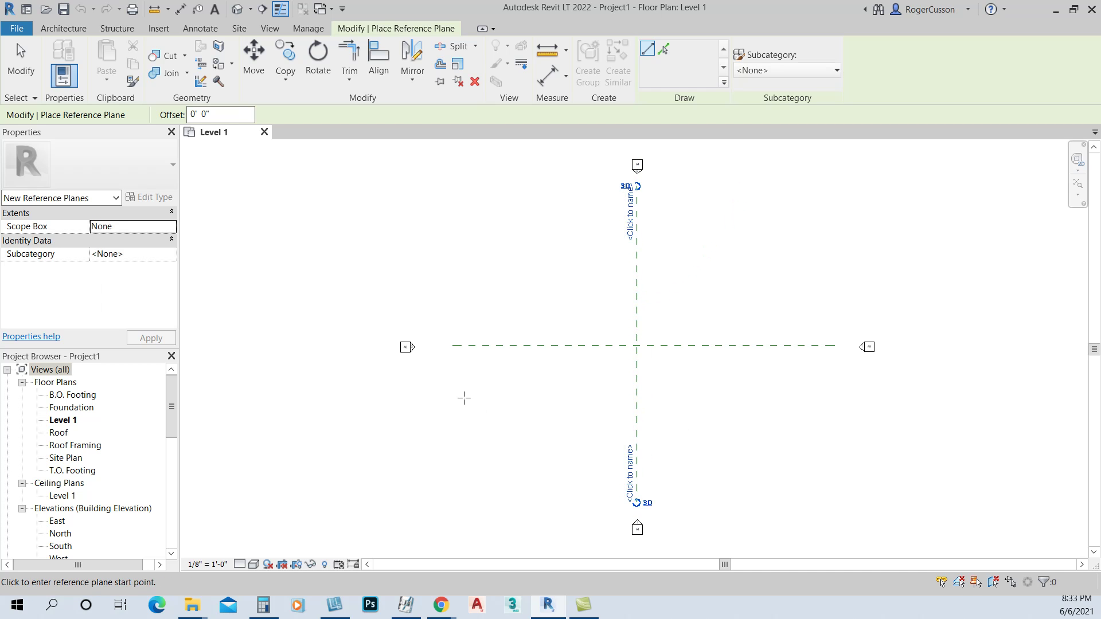
pyautogui.click(23, 66)
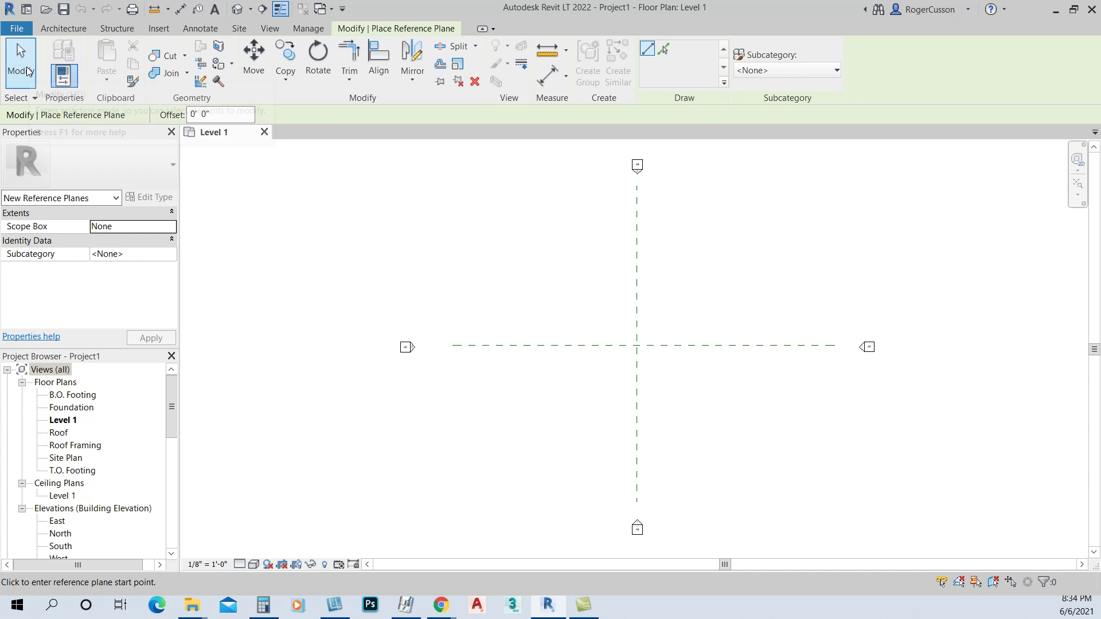
# Name the horizontal reference plane H_Bldg_Centre.
pyautogui.click(562, 346)
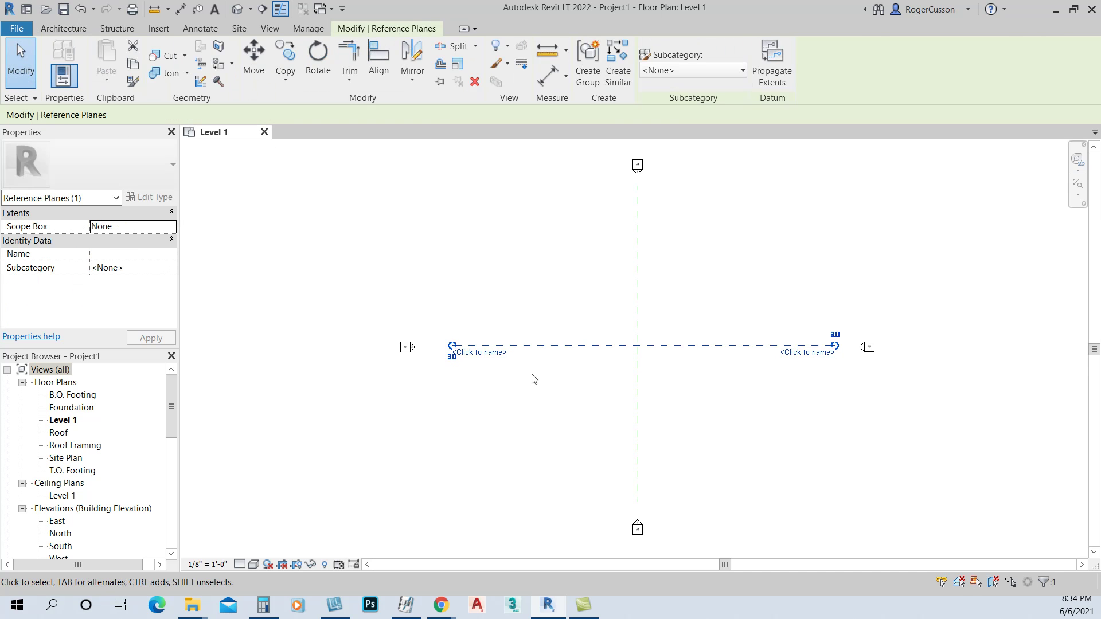
pyautogui.click(478, 352)
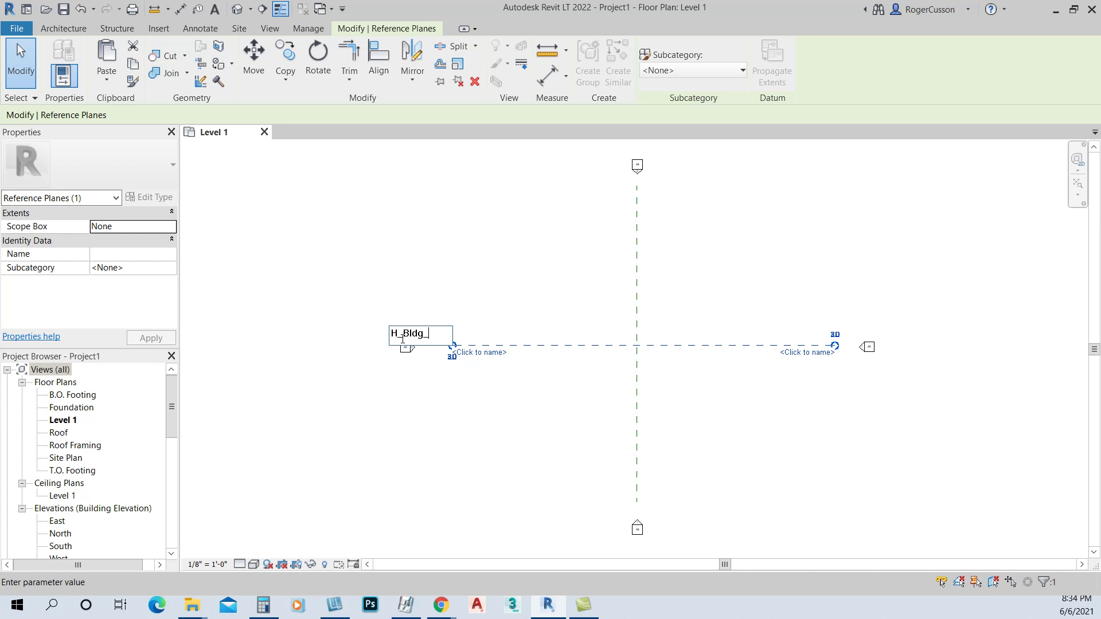
pyautogui.write('re')
pyautogui.press('Return')
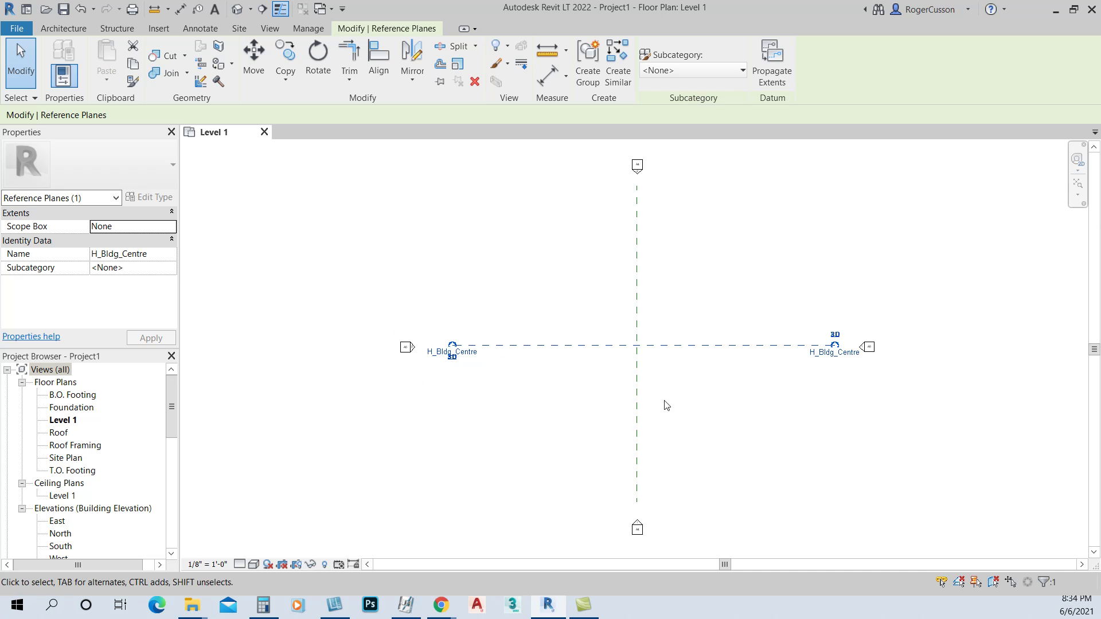
# Name the vertical reference plane V_Bldg_Centre.
pyautogui.click(637, 405)
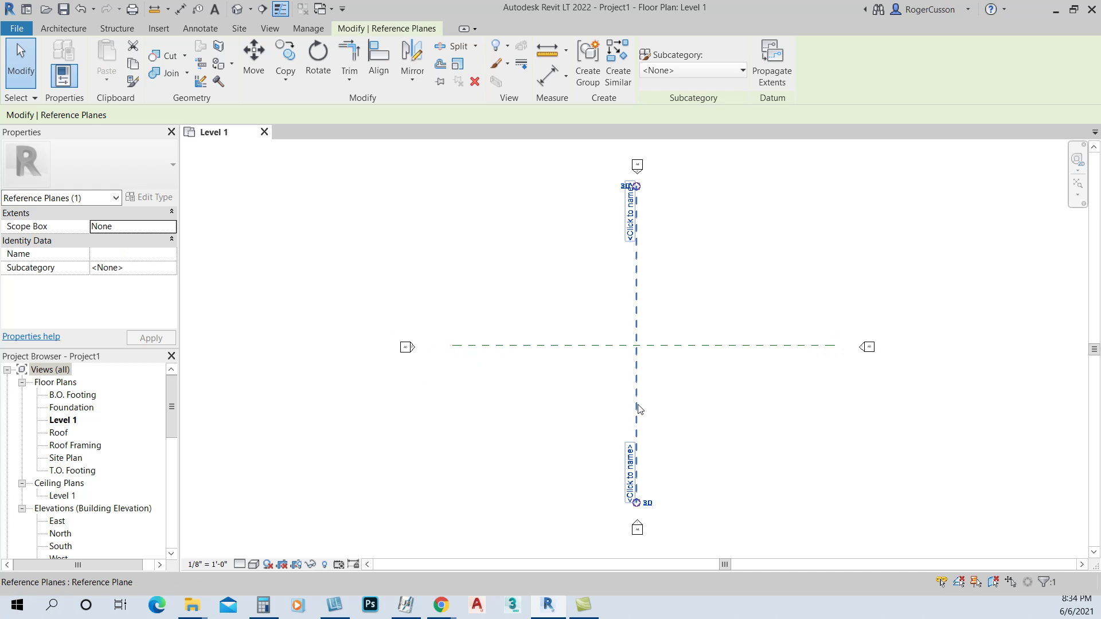
pyautogui.click(631, 473)
pyautogui.write('V_Bldg')
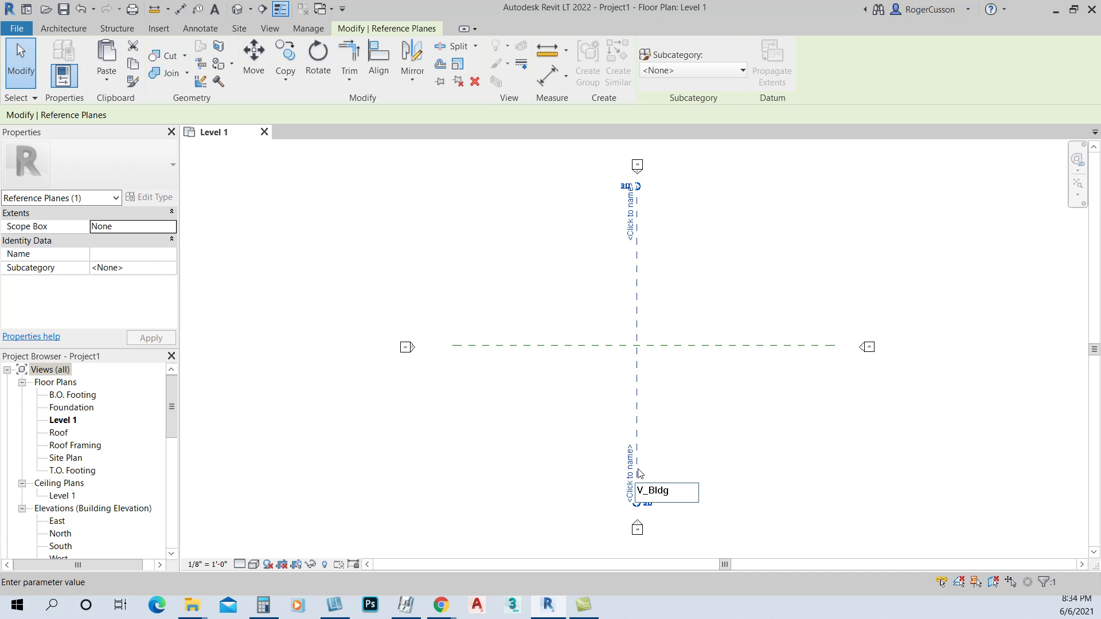
pyautogui.write('_Centre')
pyautogui.press('Return')
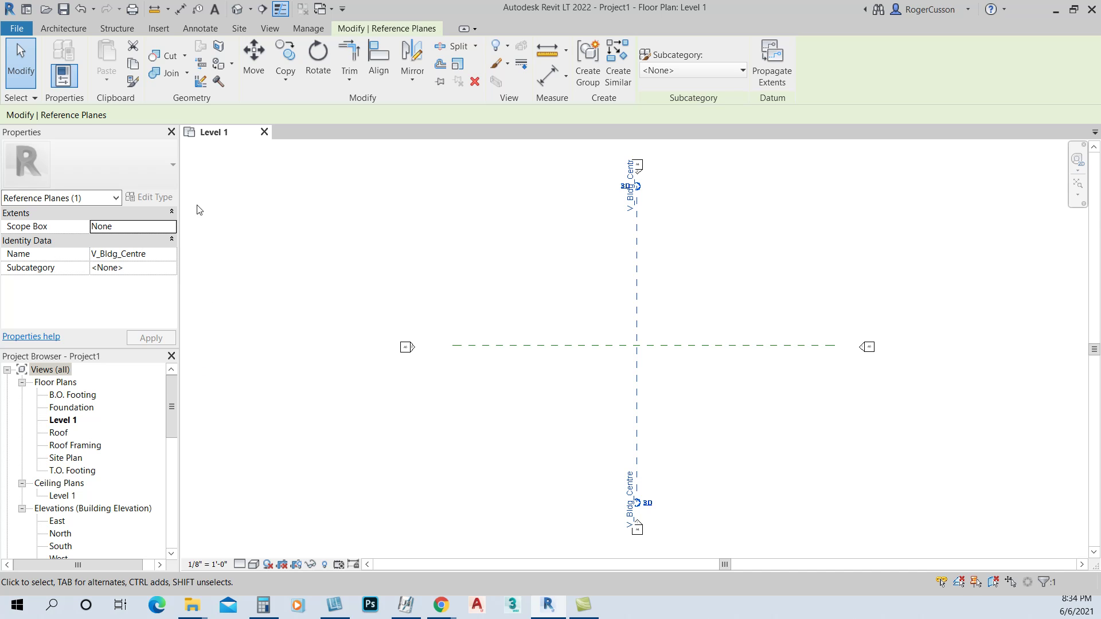
# Open the South elevation and rename Level 1 to 1_Grfl, renaming the corresponding views as well.
pyautogui.moveTo(170, 408); pyautogui.dragTo(171, 434)
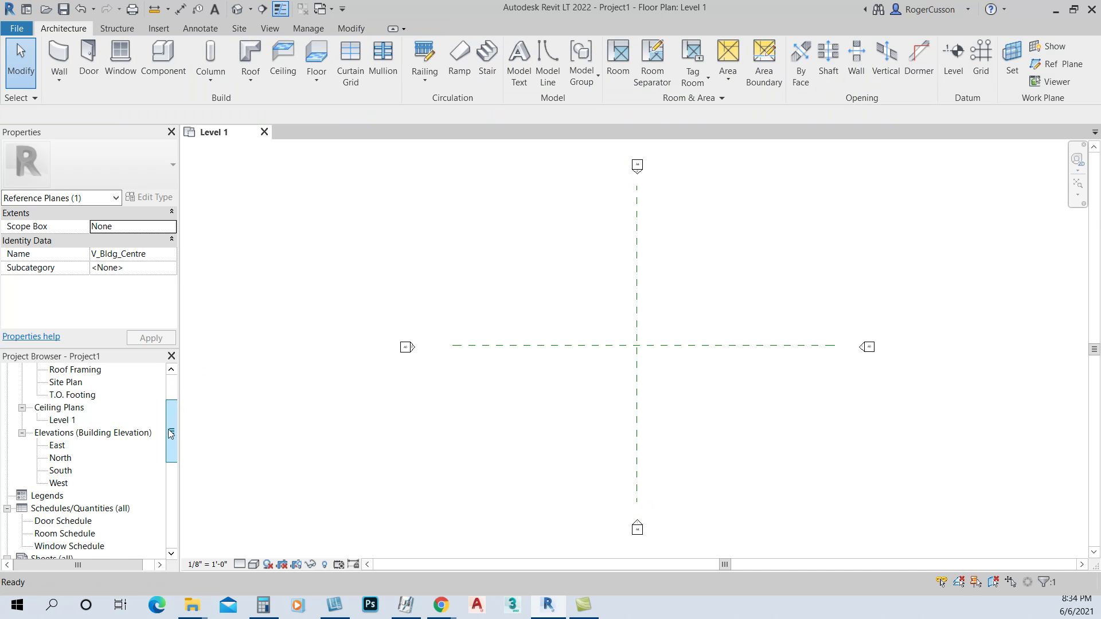
pyautogui.doubleClick(60, 470)
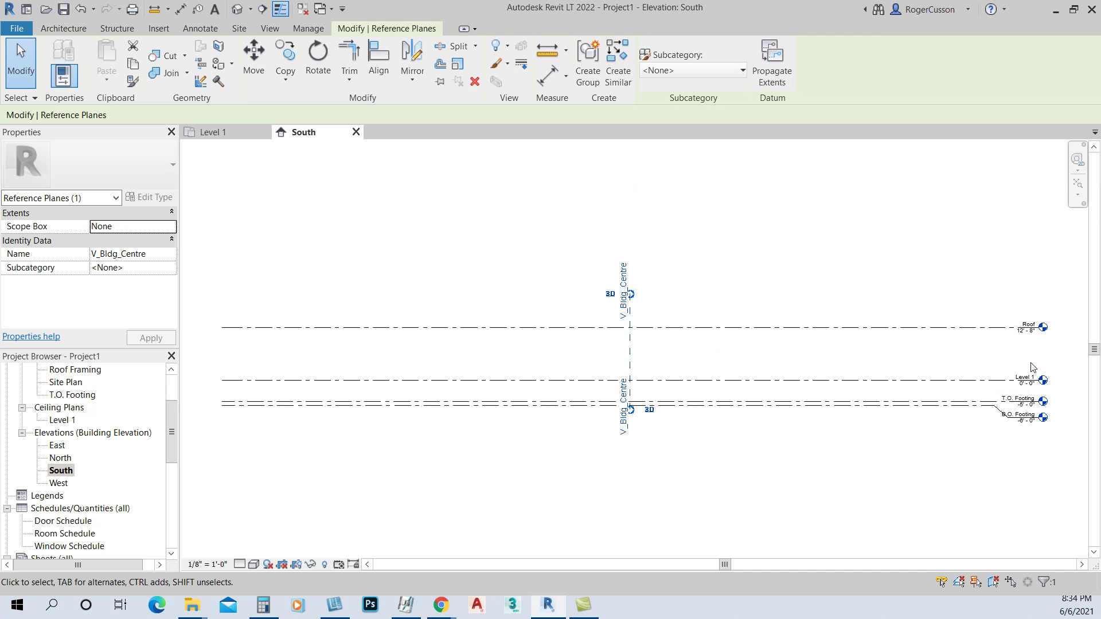
pyautogui.scroll(2, 1037, 360)
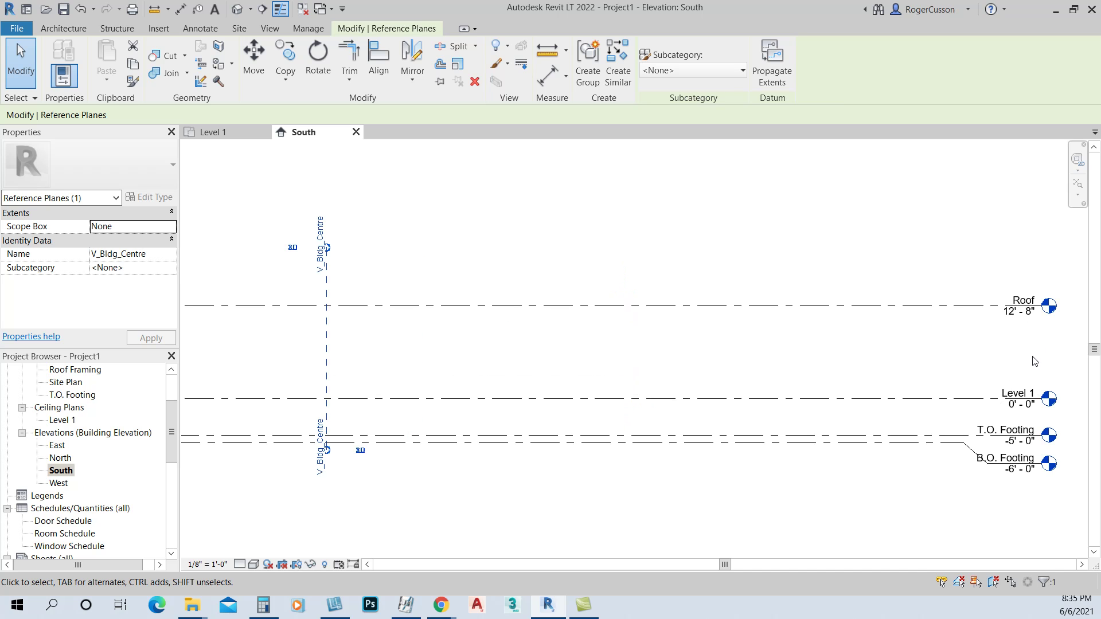
pyautogui.scroll(-1, 1035, 360)
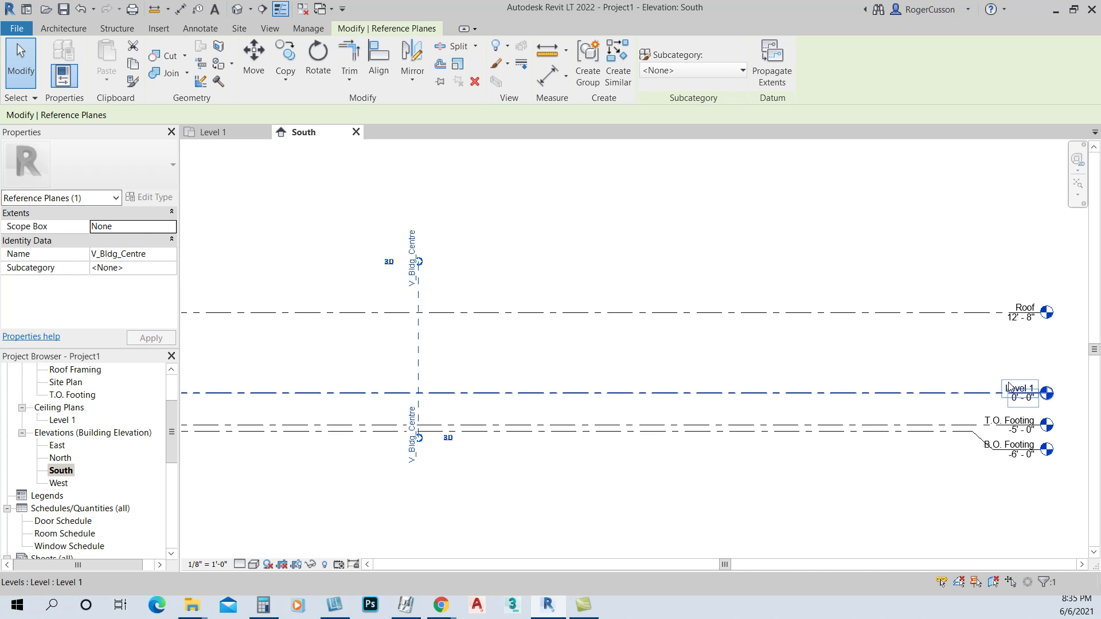
pyautogui.scroll(5, 1010, 386)
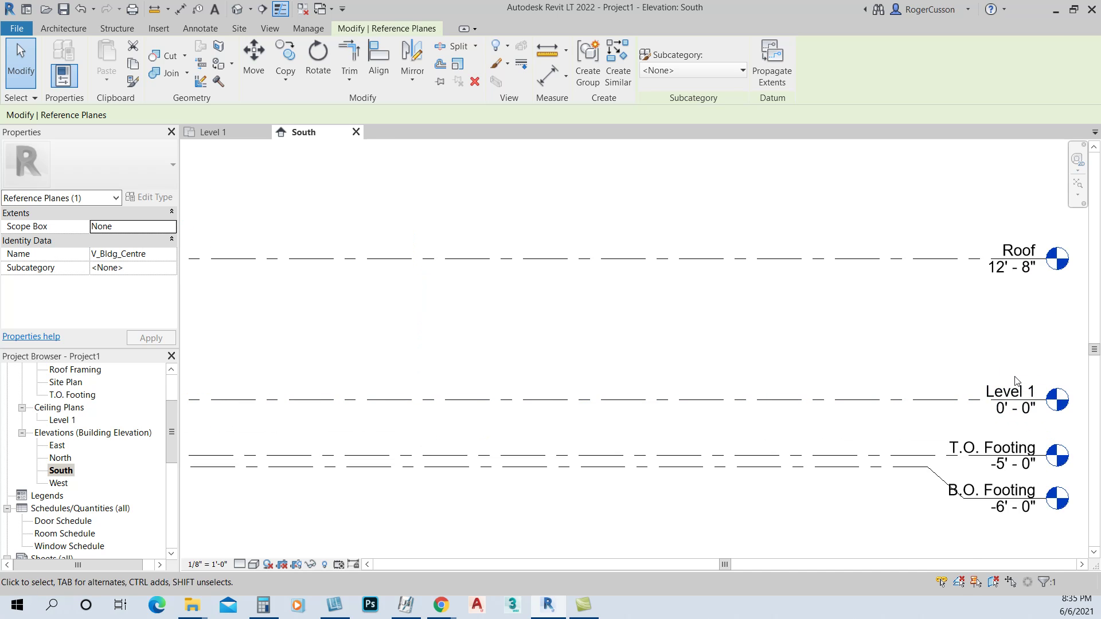
pyautogui.click(1001, 402)
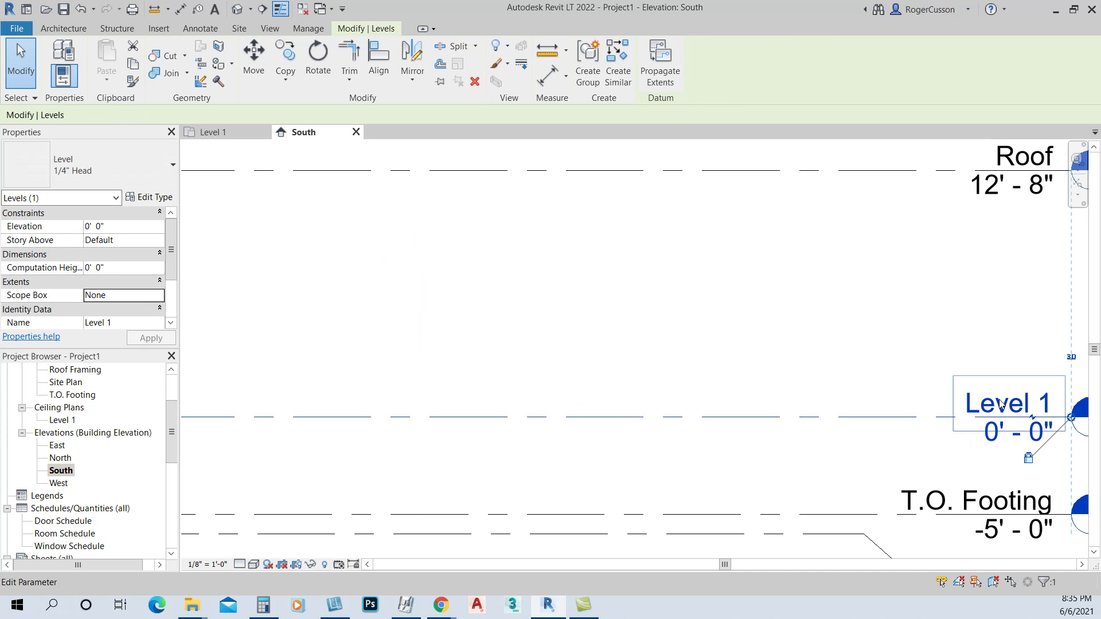
pyautogui.click(1001, 404)
pyautogui.write('1')
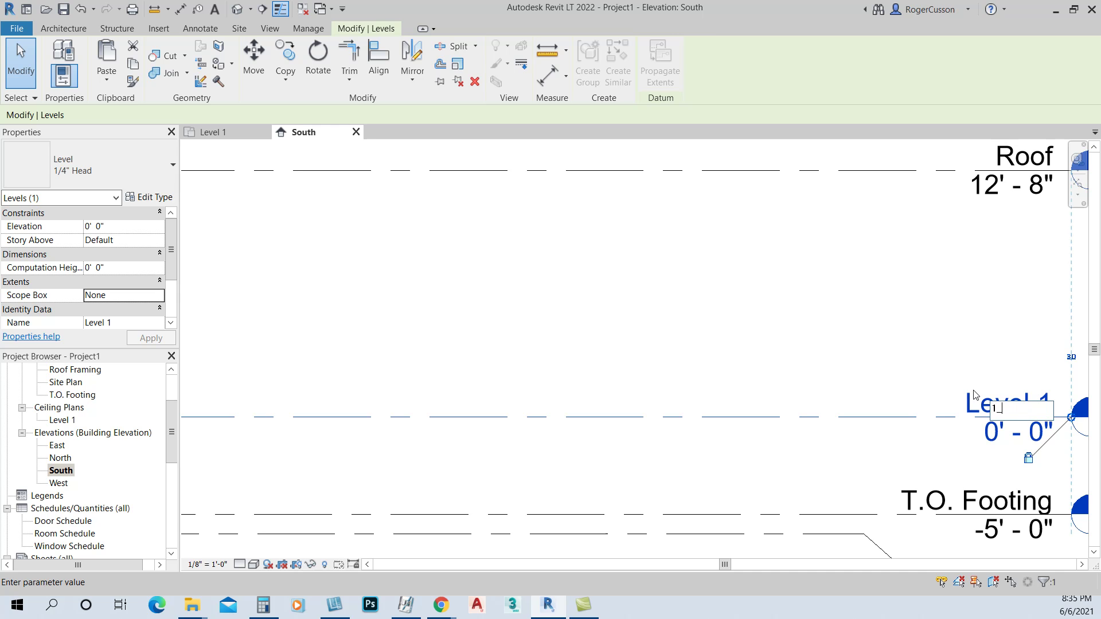
pyautogui.write('_Grfl')
pyautogui.press('Return')
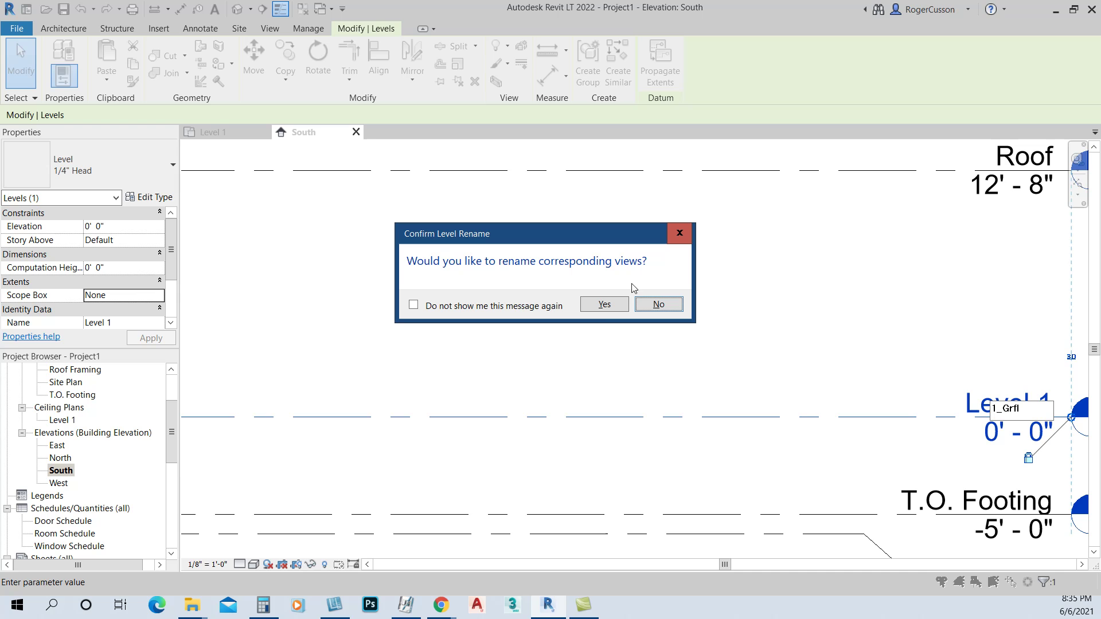
pyautogui.click(604, 306)
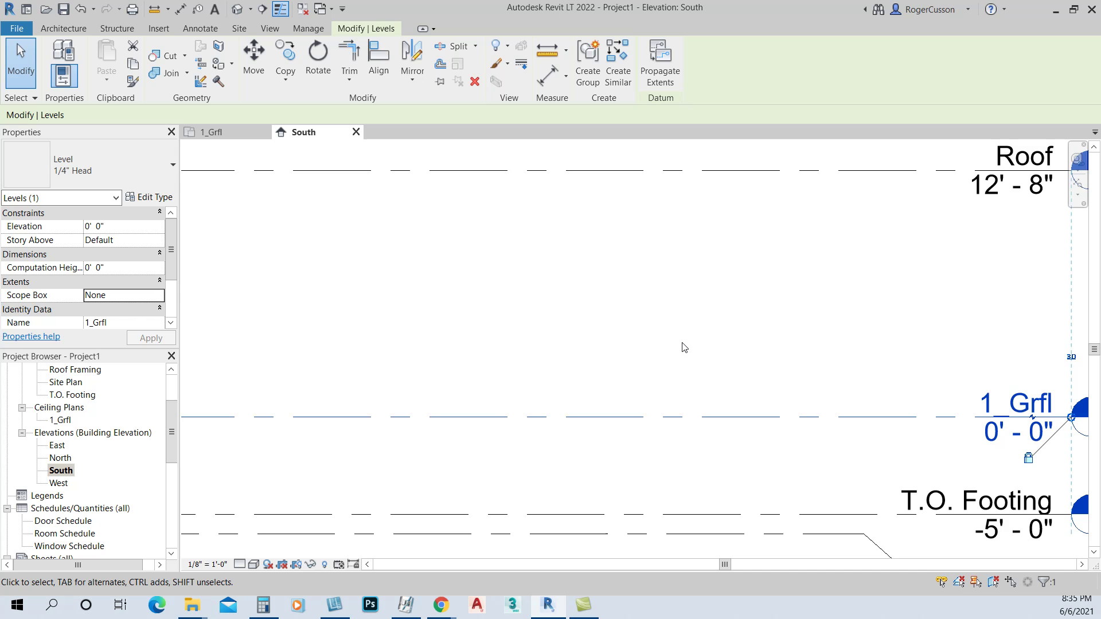
# Set the Roof level's height above 1_Grfl to 50' in the South elevation.
pyautogui.scroll(-3, 684, 347)
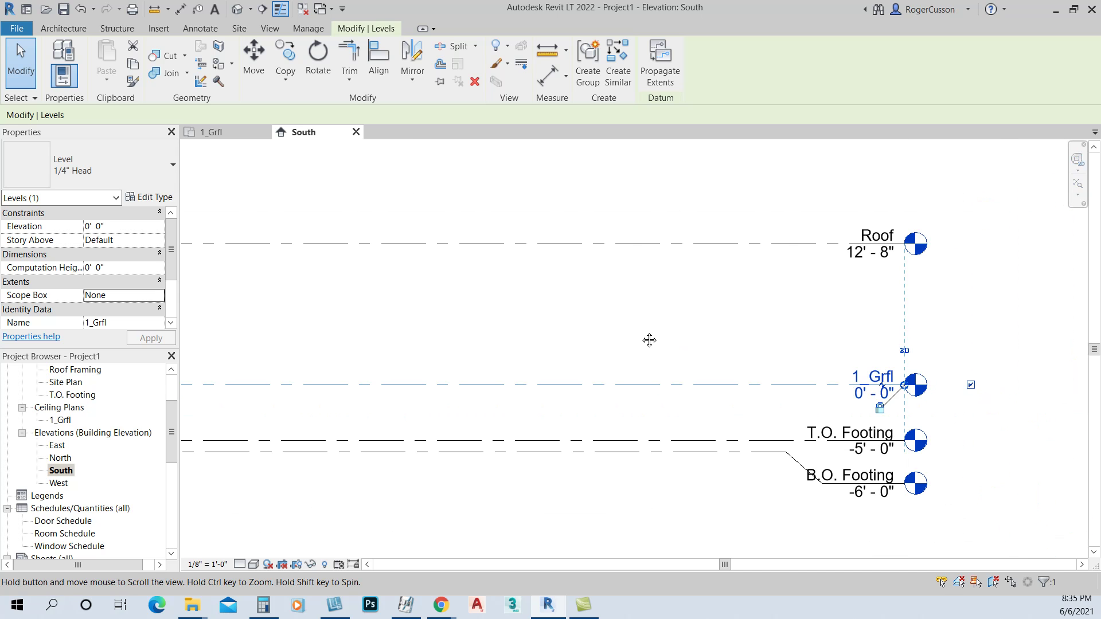
pyautogui.scroll(-2, 713, 322)
pyautogui.scroll(-1, 579, 317)
pyautogui.moveTo(567, 320); pyautogui.dragTo(715, 321, button='middle')
pyautogui.scroll(-2, 686, 319)
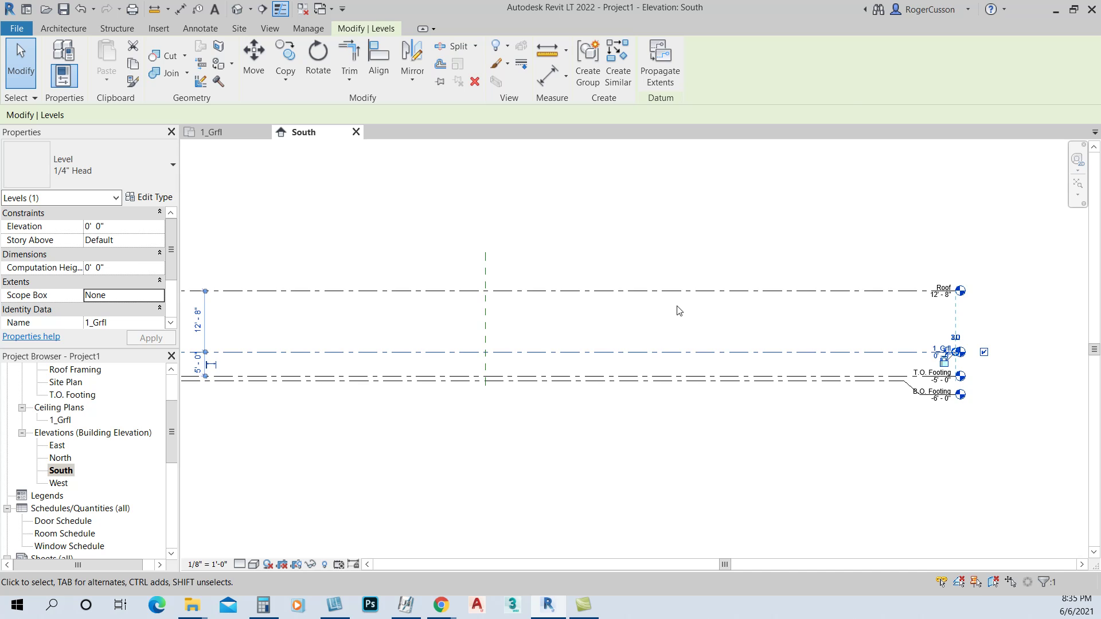
pyautogui.scroll(-1, 676, 310)
pyautogui.moveTo(677, 310); pyautogui.dragTo(718, 326, button='middle')
pyautogui.click(359, 318)
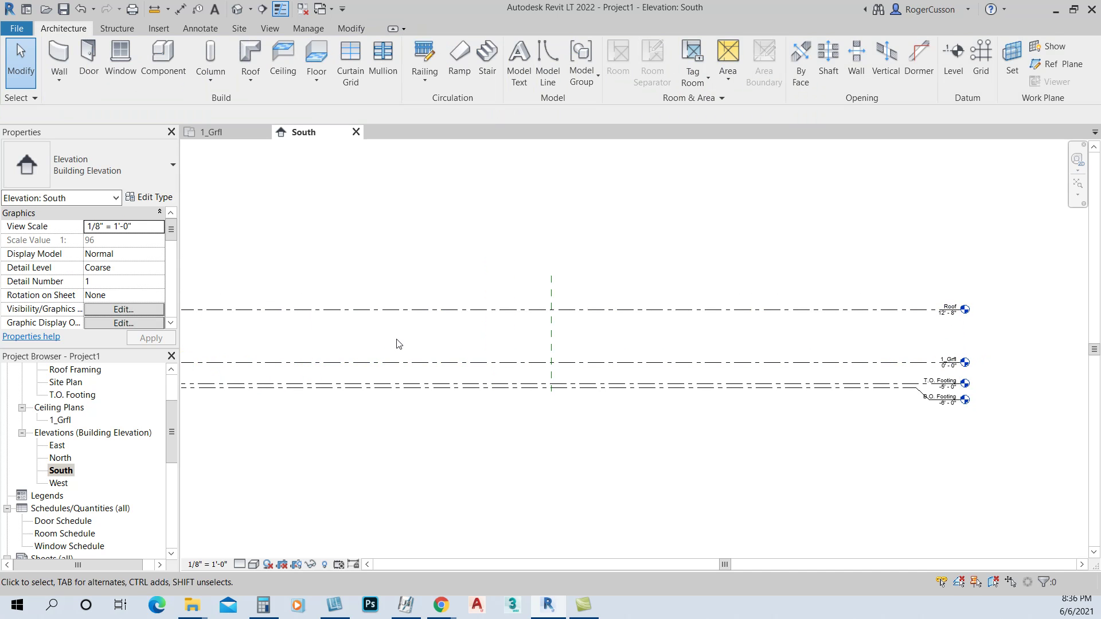
pyautogui.click(416, 316)
pyautogui.click(301, 341)
pyautogui.write('50')
pyautogui.press('Return')
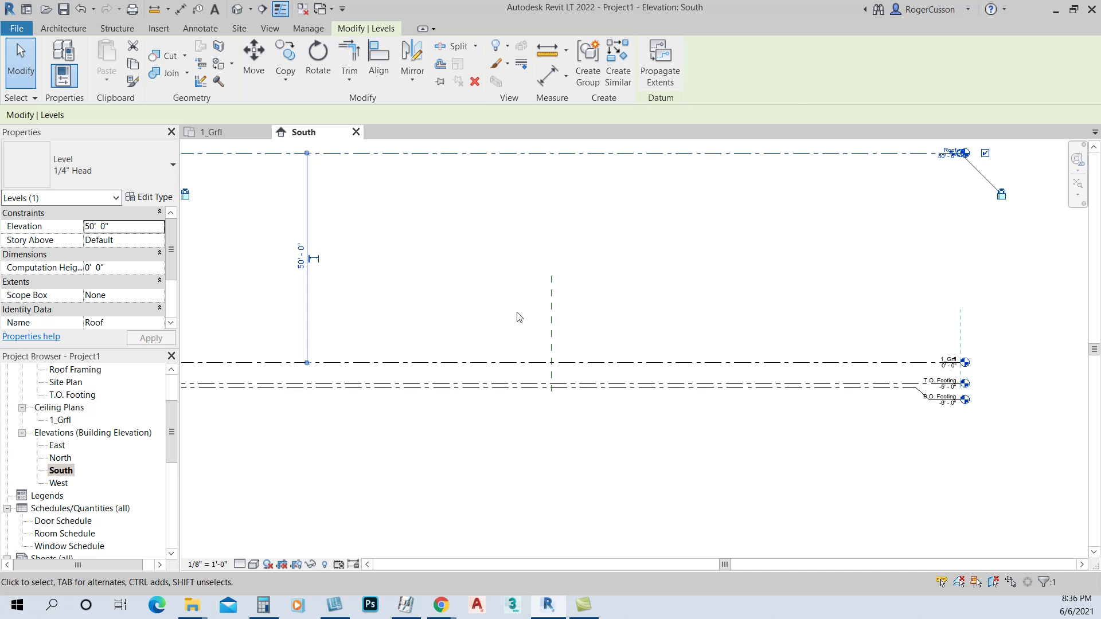
pyautogui.press('r')
pyautogui.press('p')
pyautogui.scroll(-2, 585, 298)
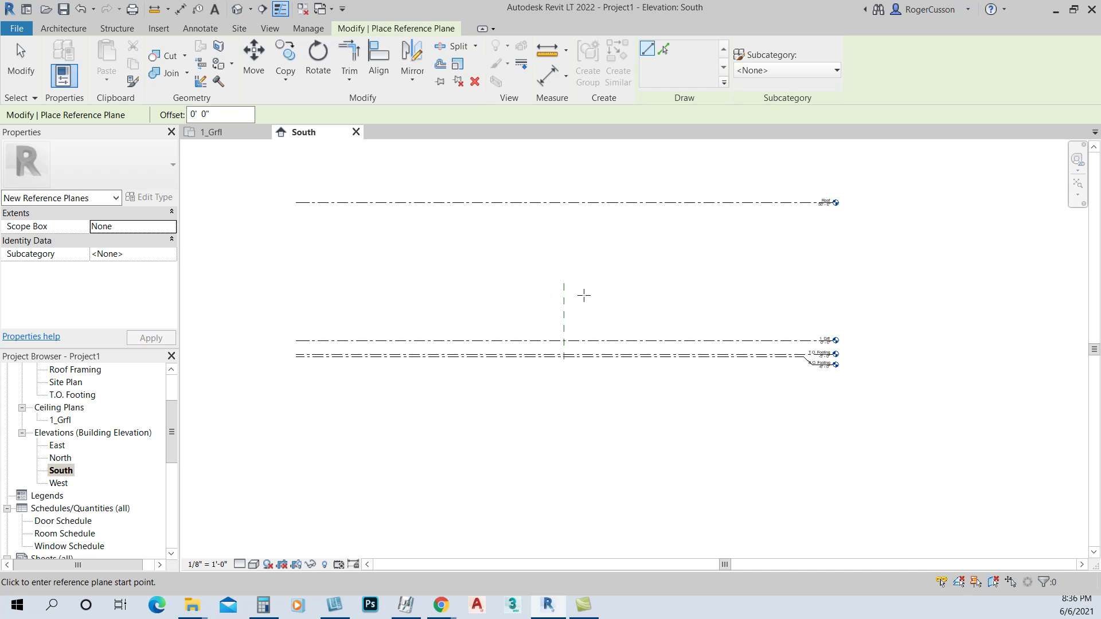
pyautogui.click(563, 284)
pyautogui.click(202, 115)
pyautogui.click(58, 29)
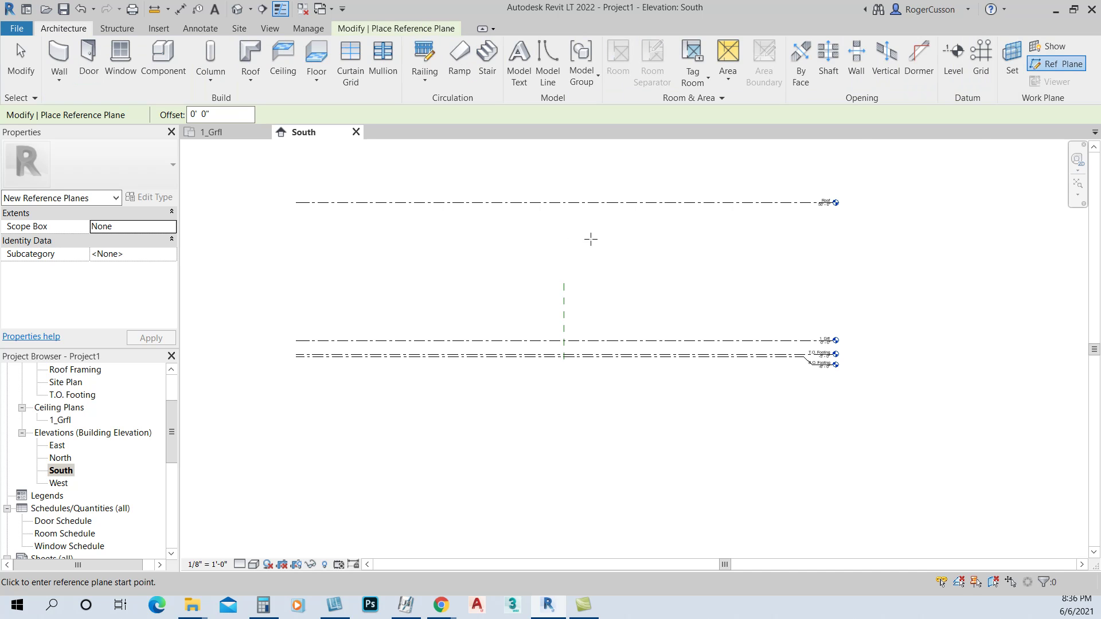
# Draw a new level 15' above 1_Grfl, aligned with the ends of the existing levels, and select it.
pyautogui.click(953, 60)
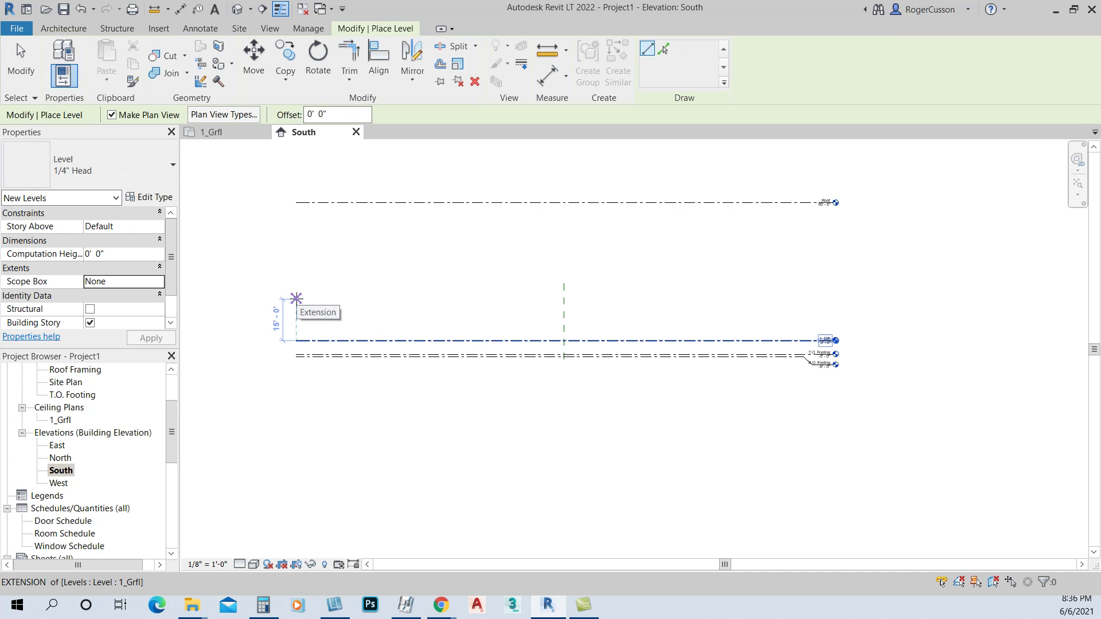
pyautogui.click(295, 299)
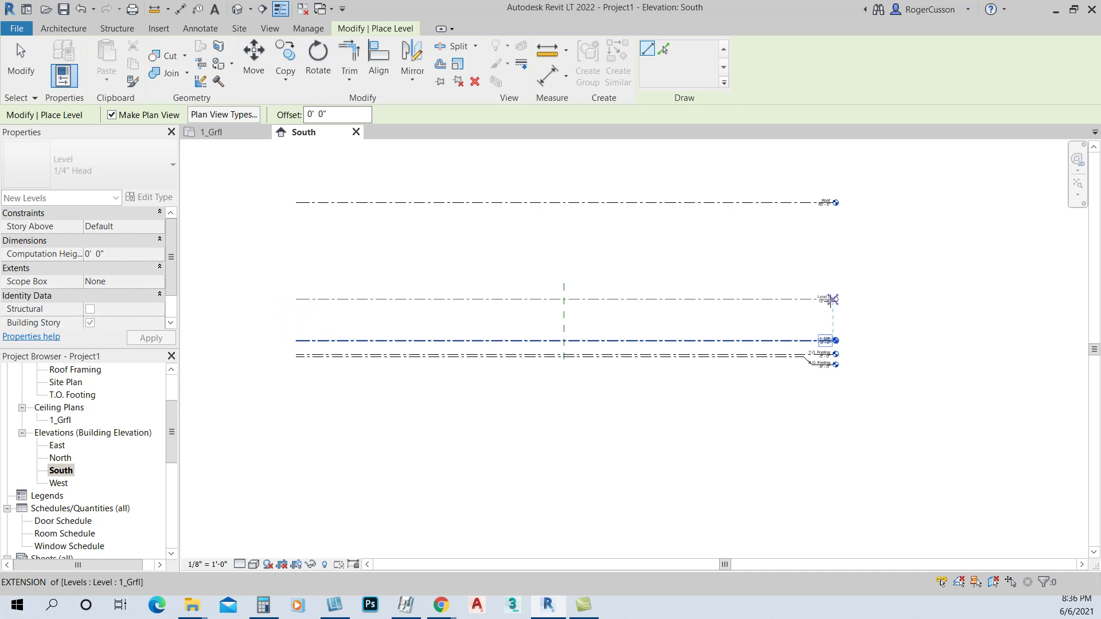
pyautogui.click(832, 299)
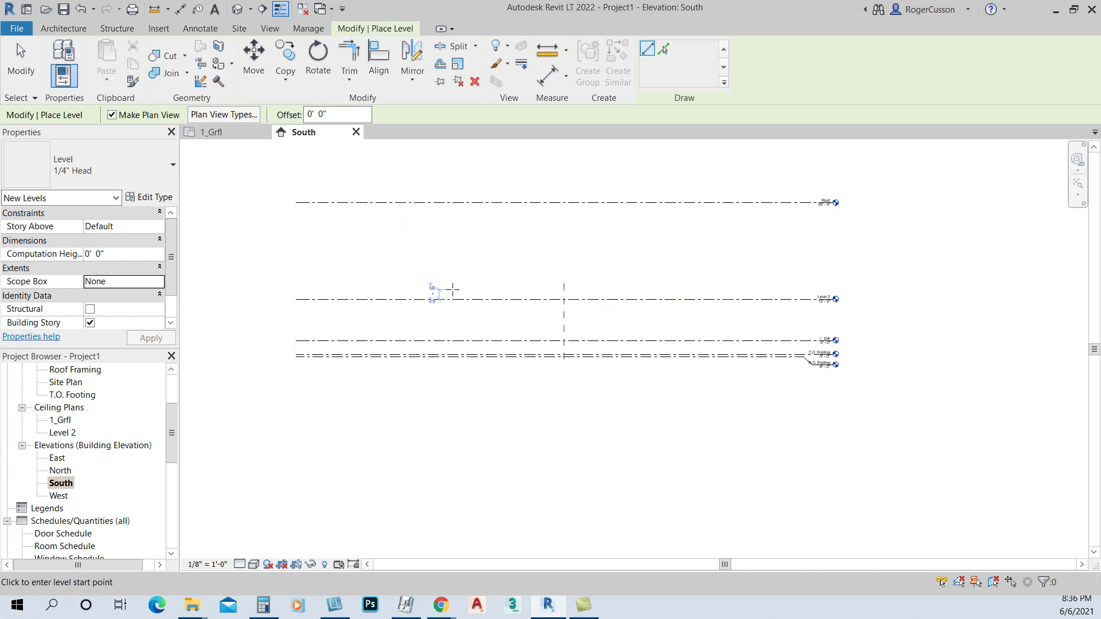
pyautogui.press('Escape')
pyautogui.press('Escape')
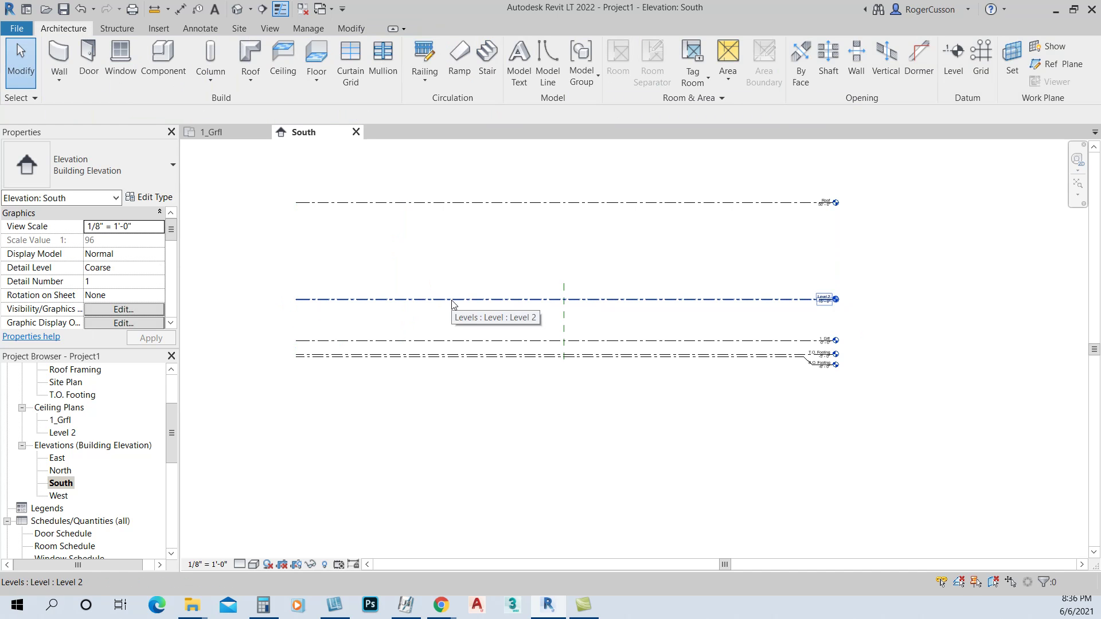
pyautogui.click(453, 300)
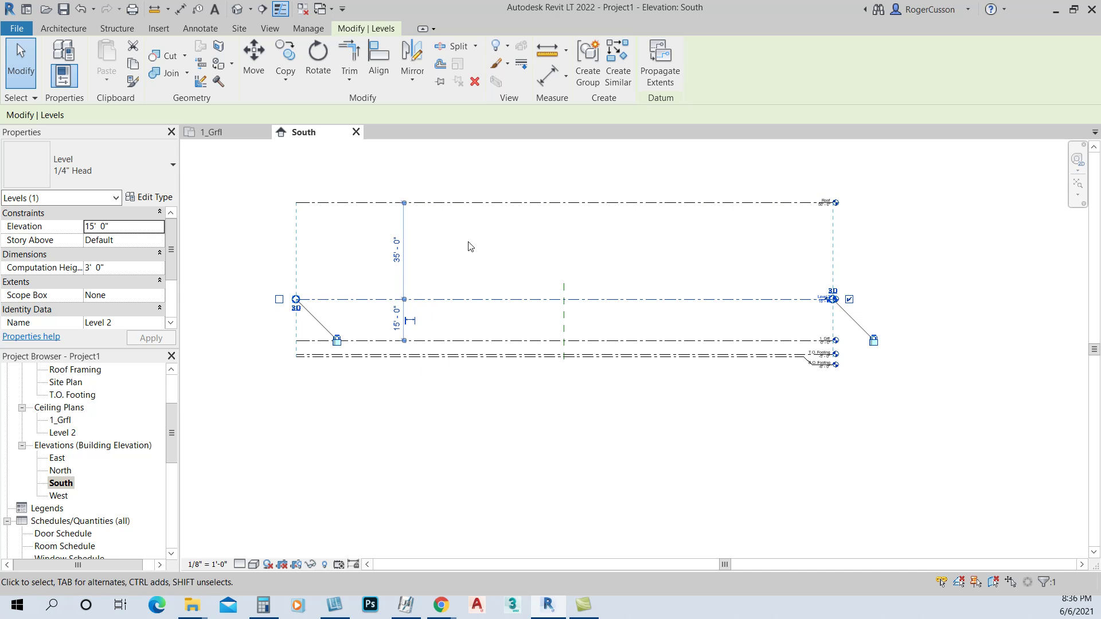
# Create a new level 12' above Level 2 by picking the Level 2 line with a 12' offset.
pyautogui.click(461, 287)
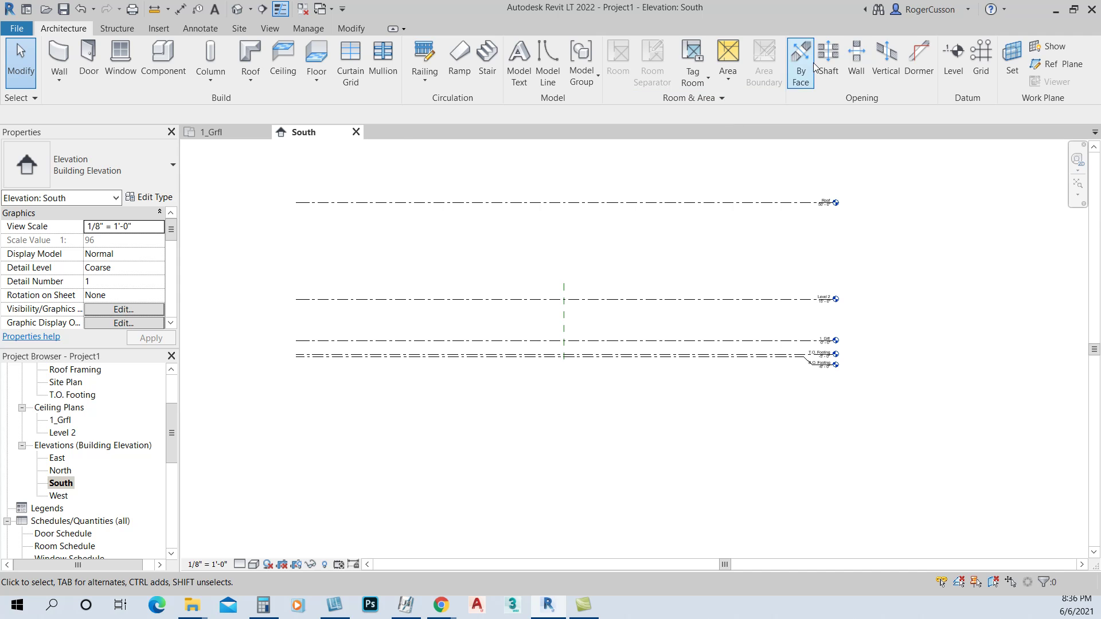
pyautogui.click(955, 57)
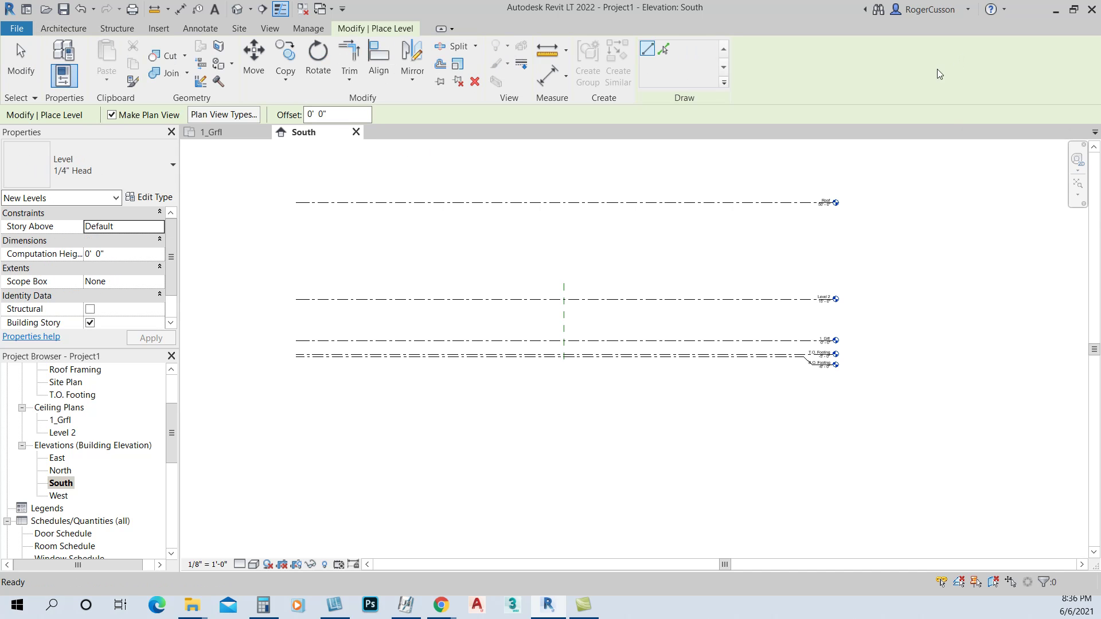
pyautogui.click(662, 51)
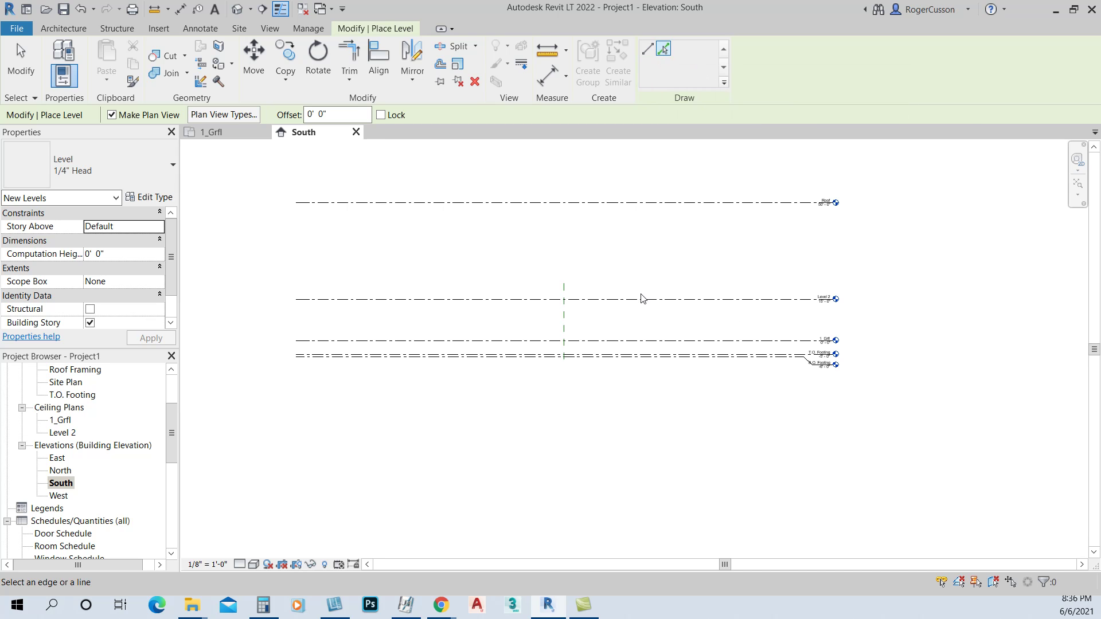
pyautogui.click(315, 114)
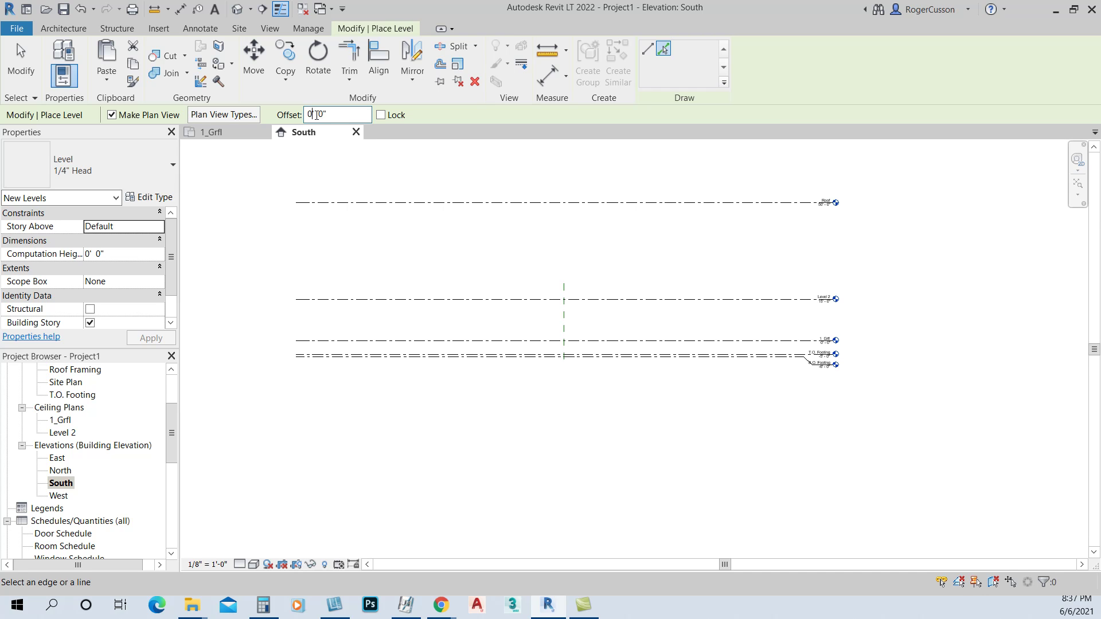
pyautogui.press('BackSpace')
pyautogui.press('BackSpace')
pyautogui.write('12')
pyautogui.press('Return')
pyautogui.click(395, 299)
pyautogui.click(388, 299)
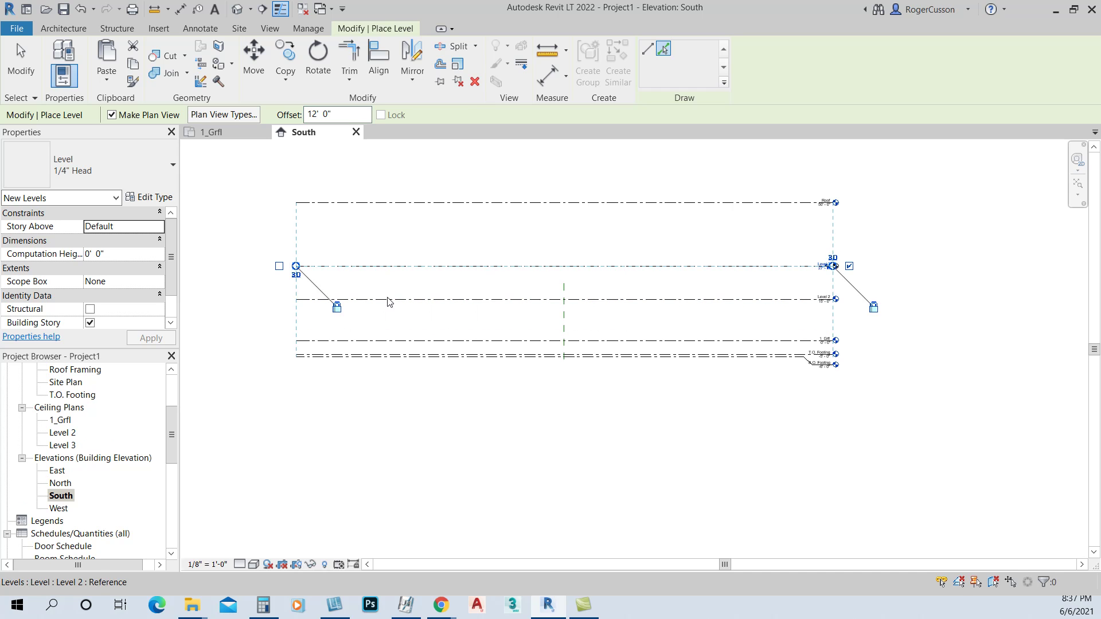
pyautogui.press('Escape')
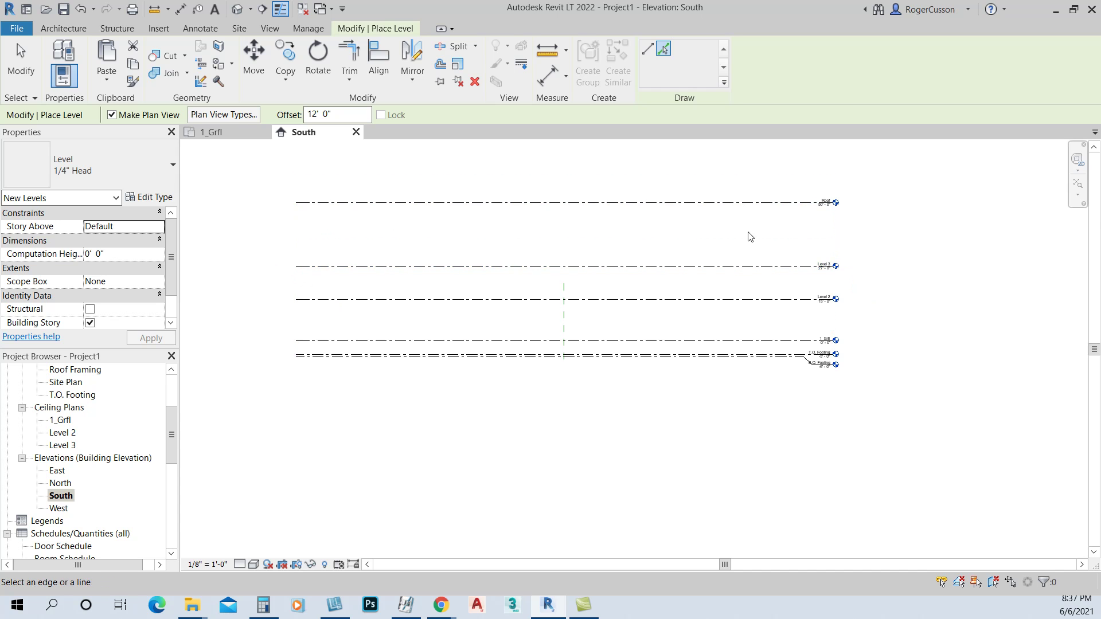
pyautogui.press('Escape')
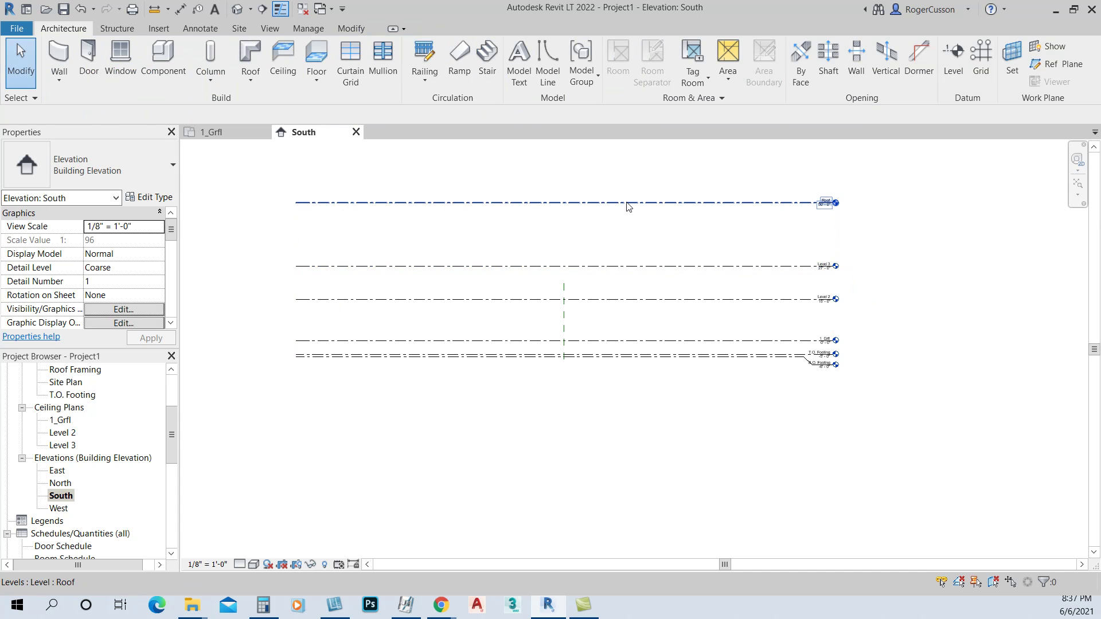
# Set the Roof level's height above Level 3 to 12'.
pyautogui.click(628, 203)
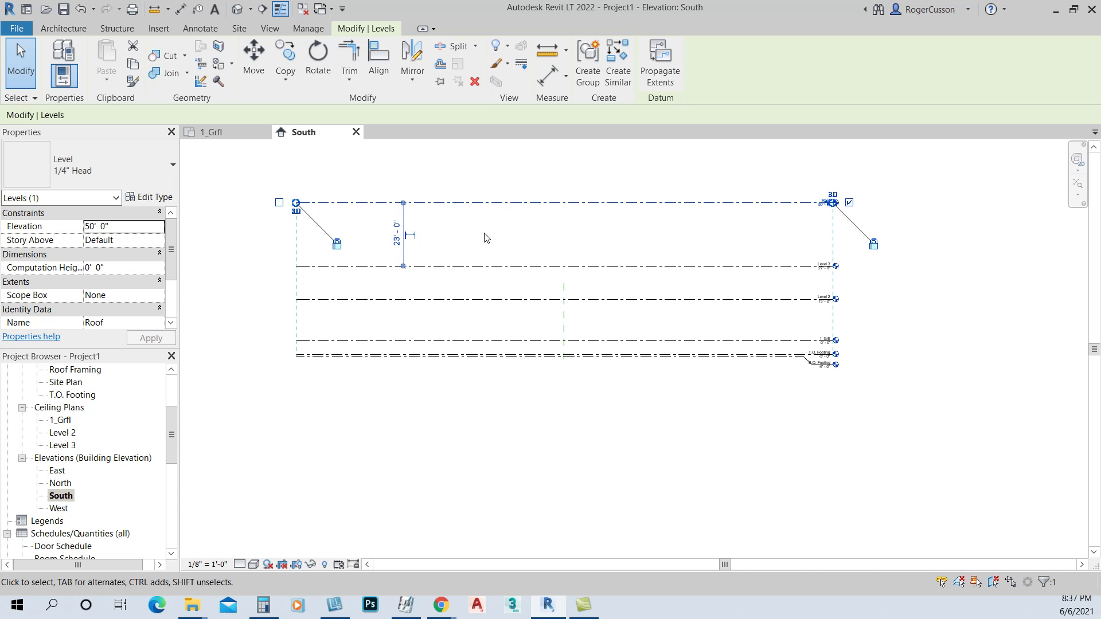
pyautogui.click(395, 239)
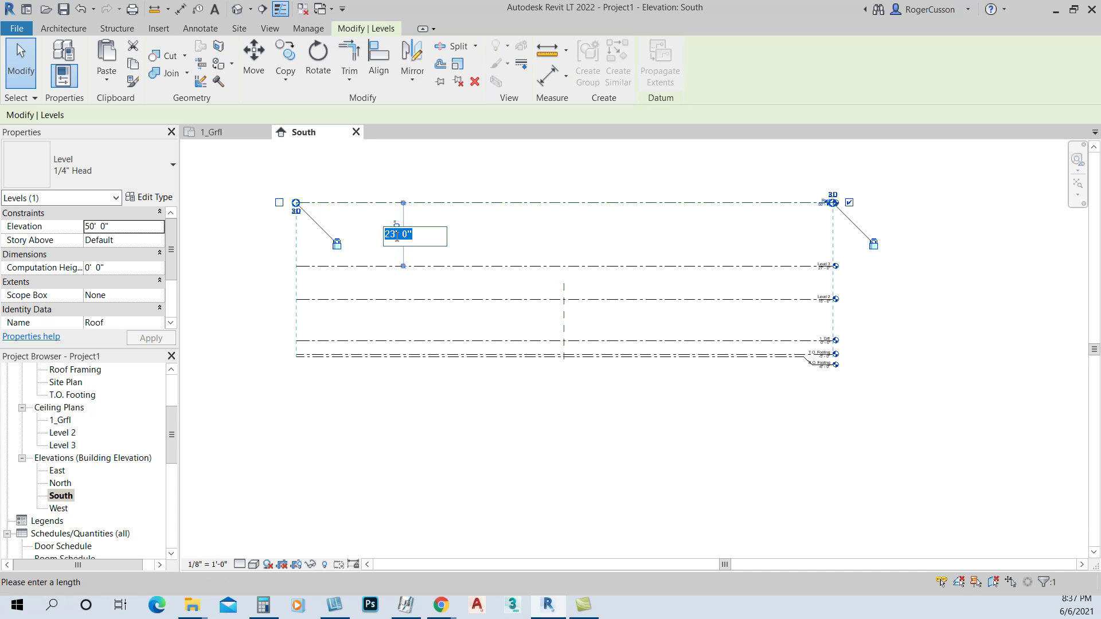
pyautogui.write('12')
pyautogui.press('Return')
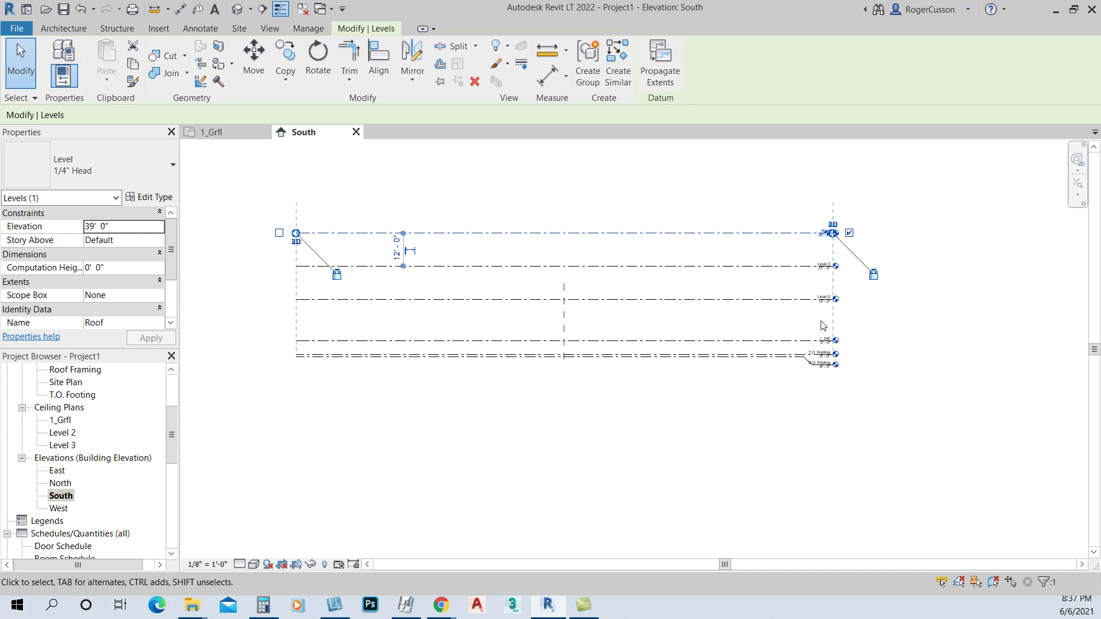
pyautogui.press('Escape')
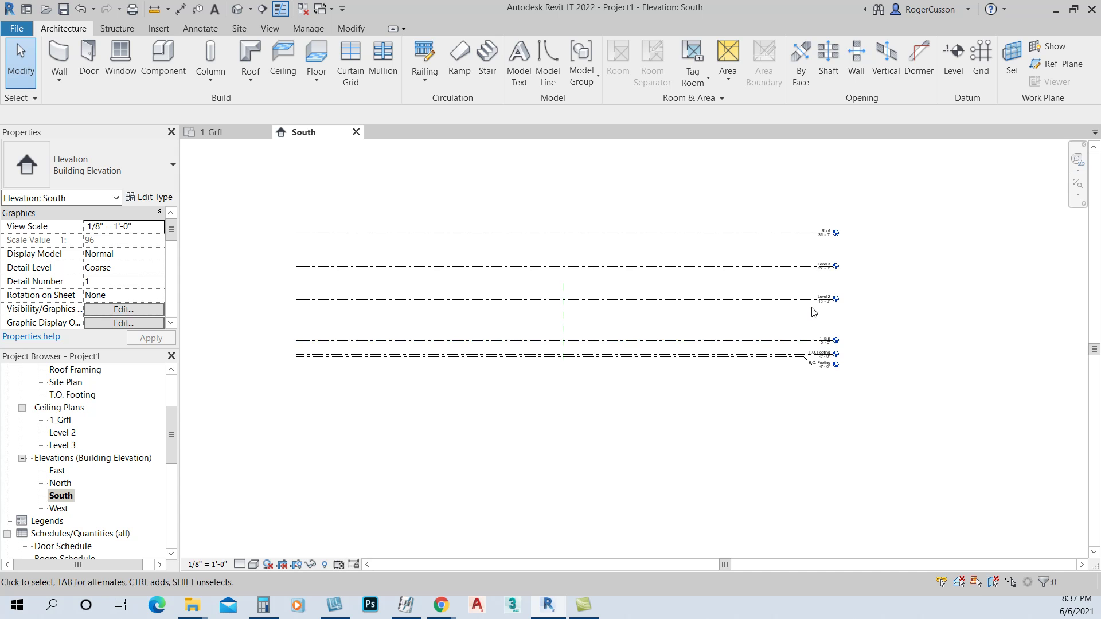
# Rename Level 2 to 2_2nd, renaming the corresponding views as well.
pyautogui.scroll(3, 787, 295)
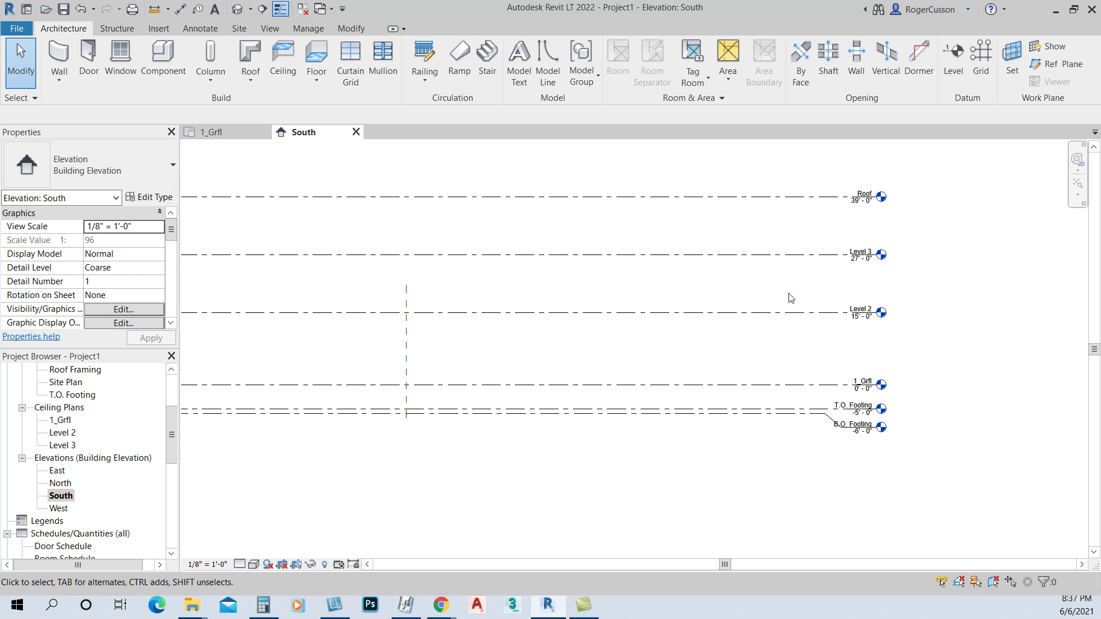
pyautogui.scroll(3, 818, 317)
pyautogui.moveTo(865, 312); pyautogui.dragTo(646, 292, button='middle')
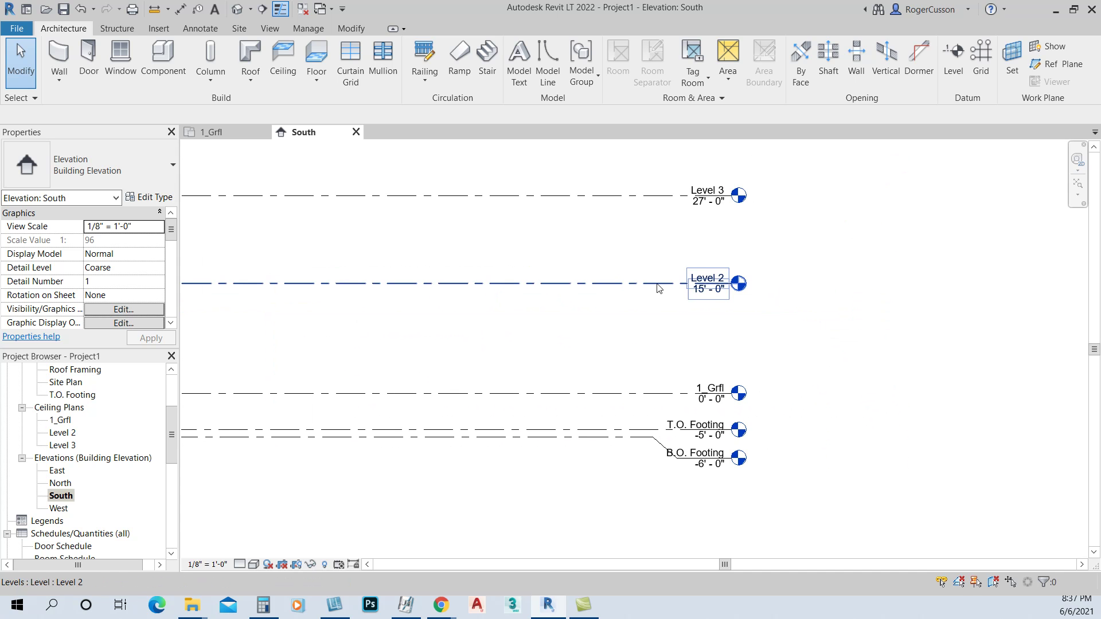
pyautogui.scroll(1, 680, 275)
pyautogui.click(710, 283)
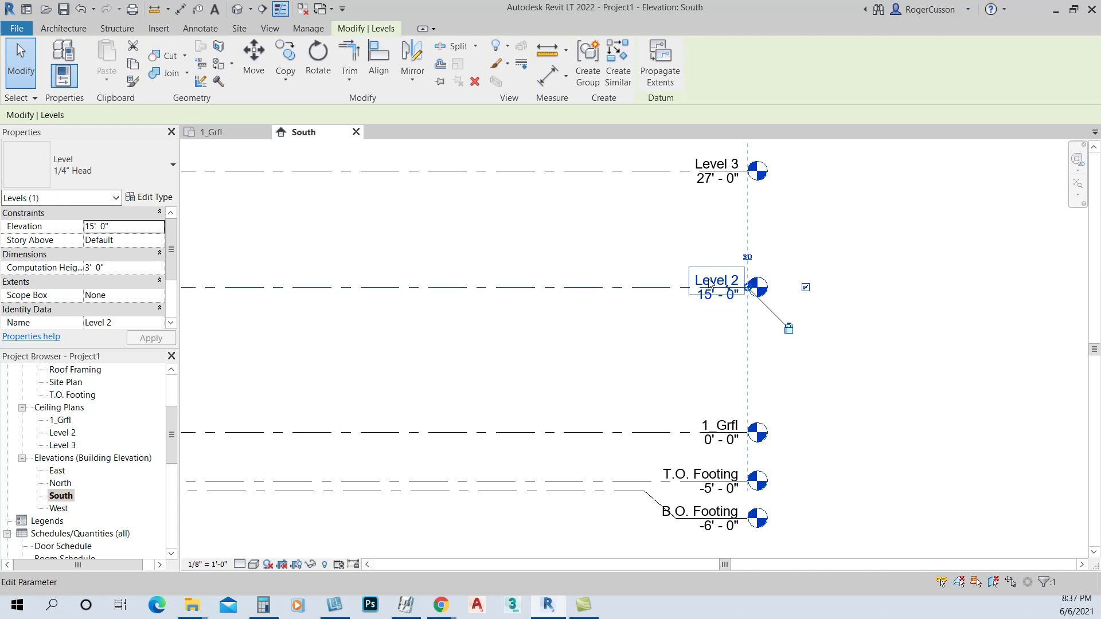
pyautogui.click(710, 281)
pyautogui.write('2_2nd')
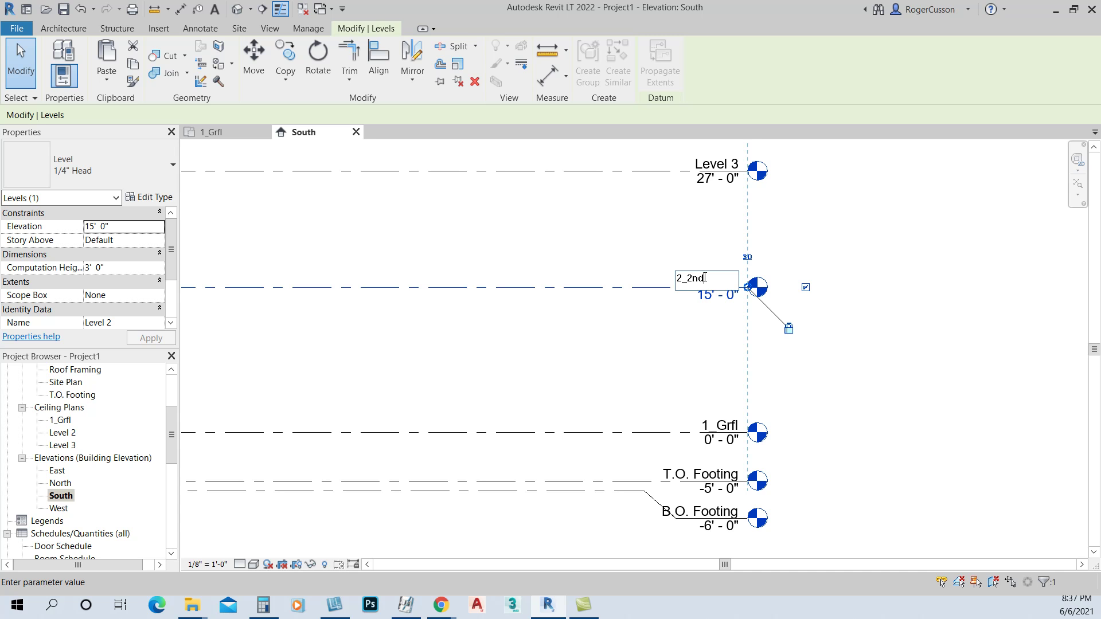
pyautogui.press('Return')
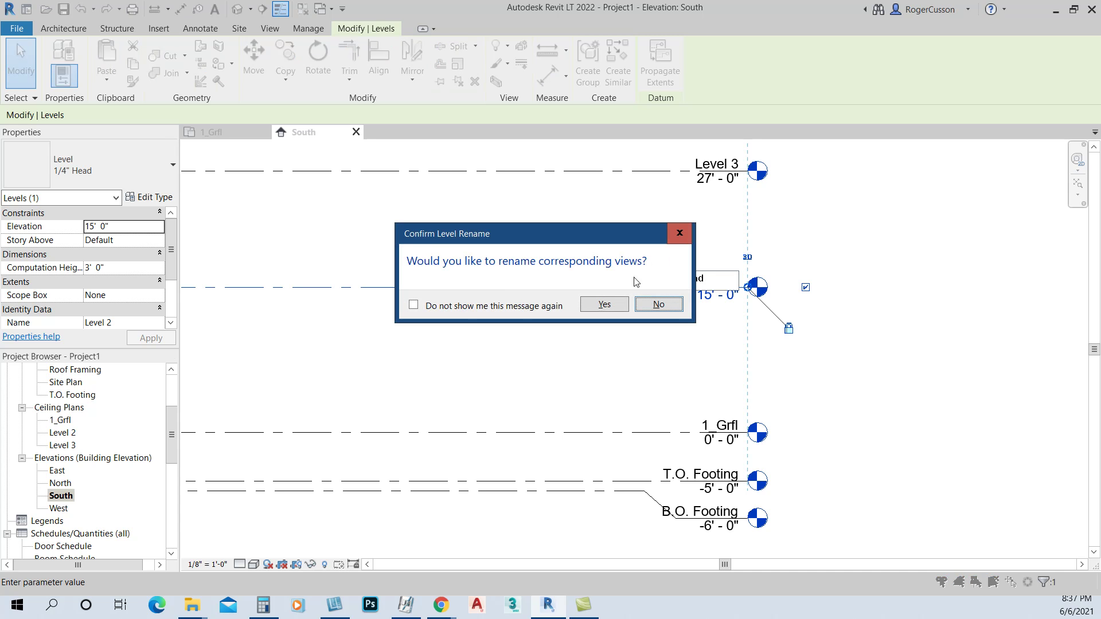
pyautogui.click(599, 304)
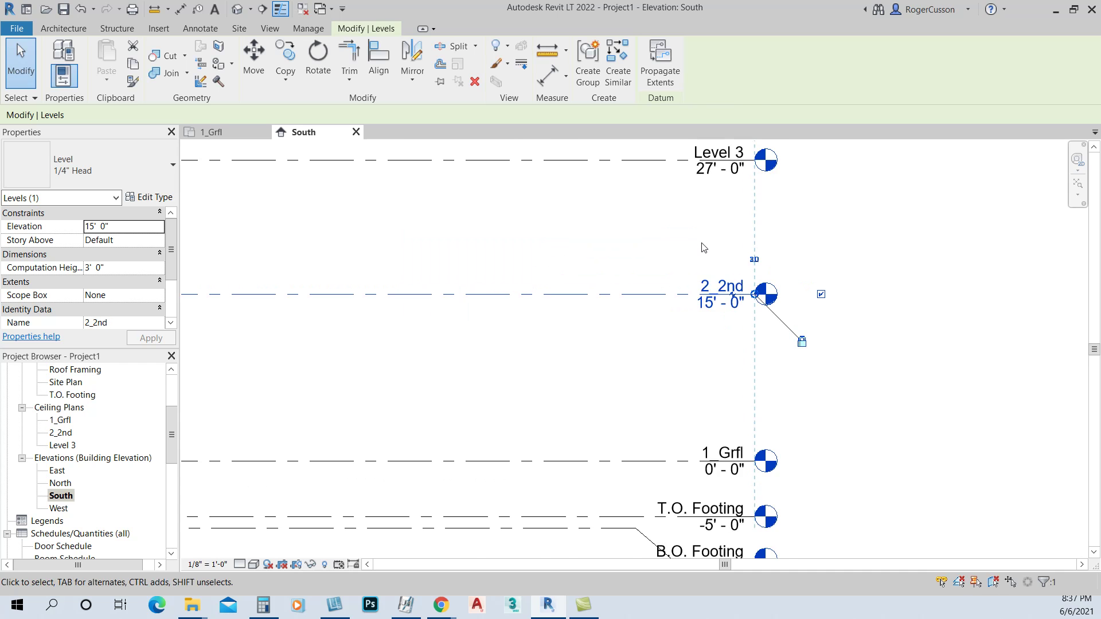
# Rename Level 3 to 3_3rd, renaming the corresponding views as well.
pyautogui.scroll(-2, 699, 253)
pyautogui.moveTo(669, 223); pyautogui.dragTo(661, 286, button='middle')
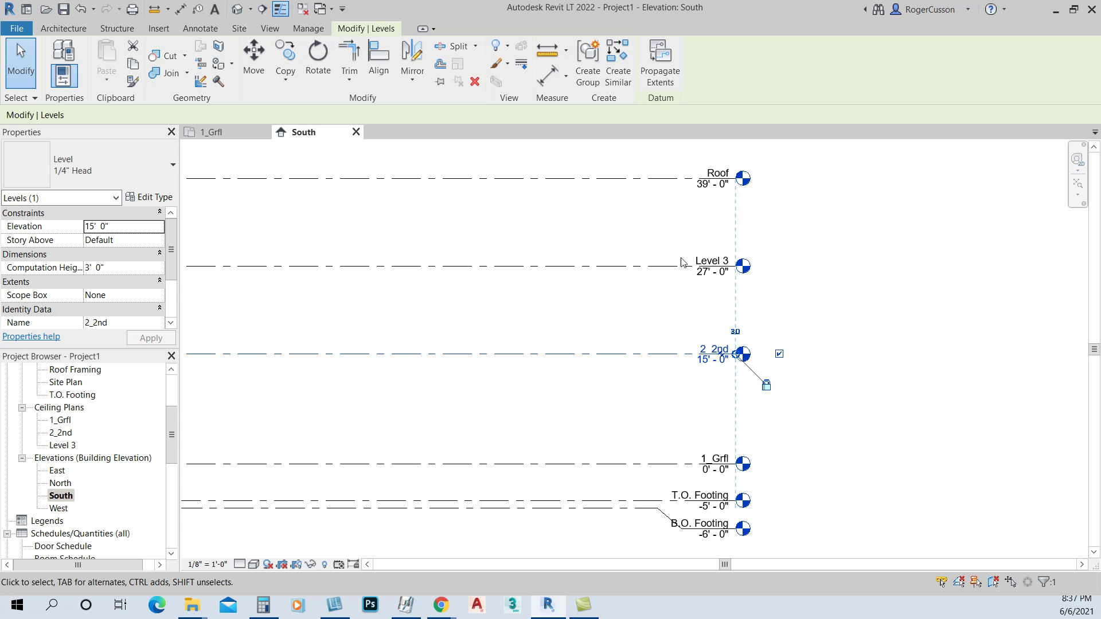
pyautogui.click(707, 265)
pyautogui.click(706, 262)
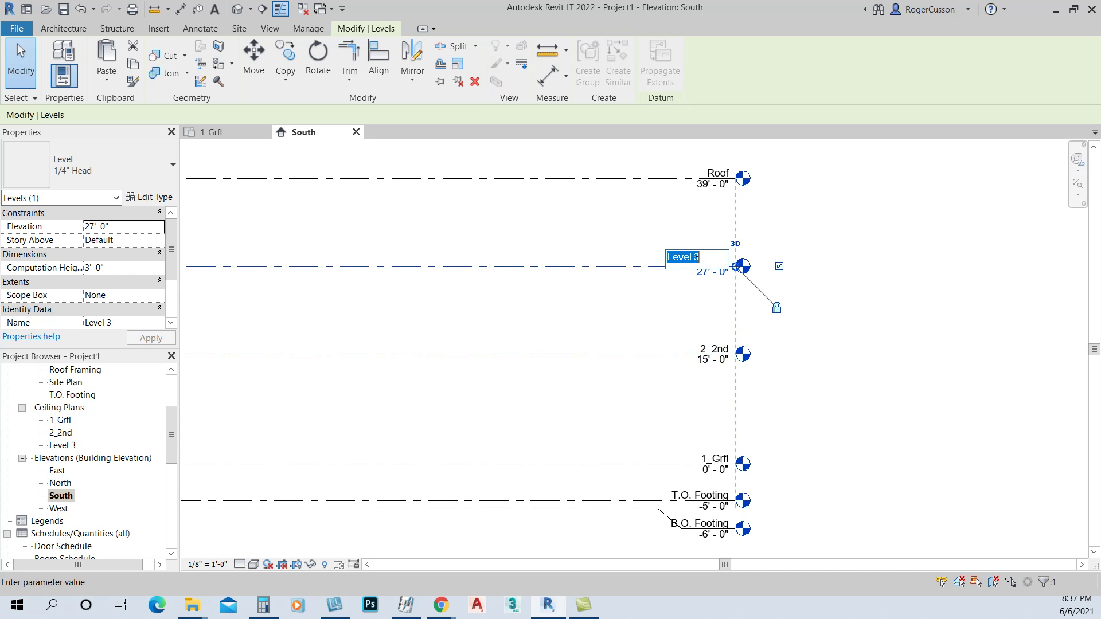
pyautogui.moveTo(171, 424); pyautogui.dragTo(171, 394)
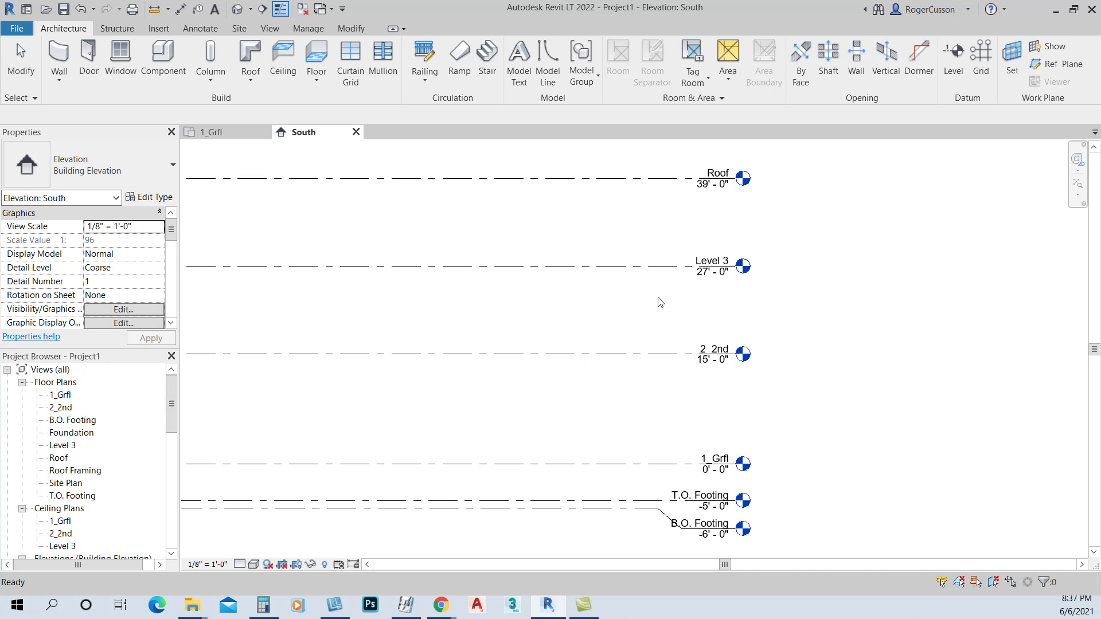
pyautogui.click(714, 262)
pyautogui.click(711, 268)
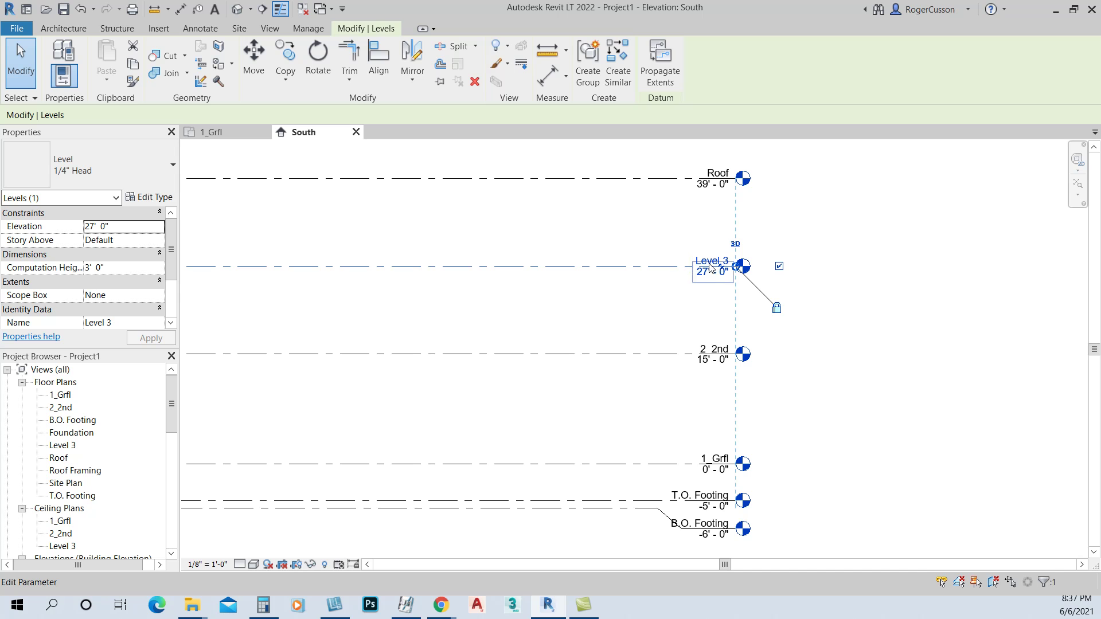
pyautogui.click(709, 262)
pyautogui.click(710, 261)
pyautogui.write('3_3rd')
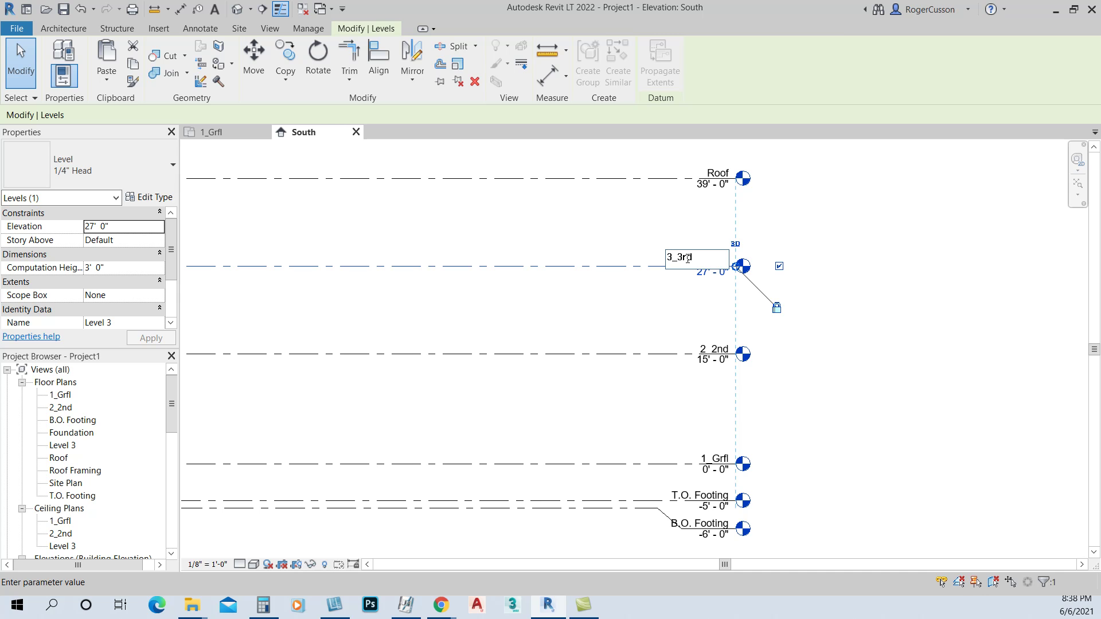
pyautogui.press('Return')
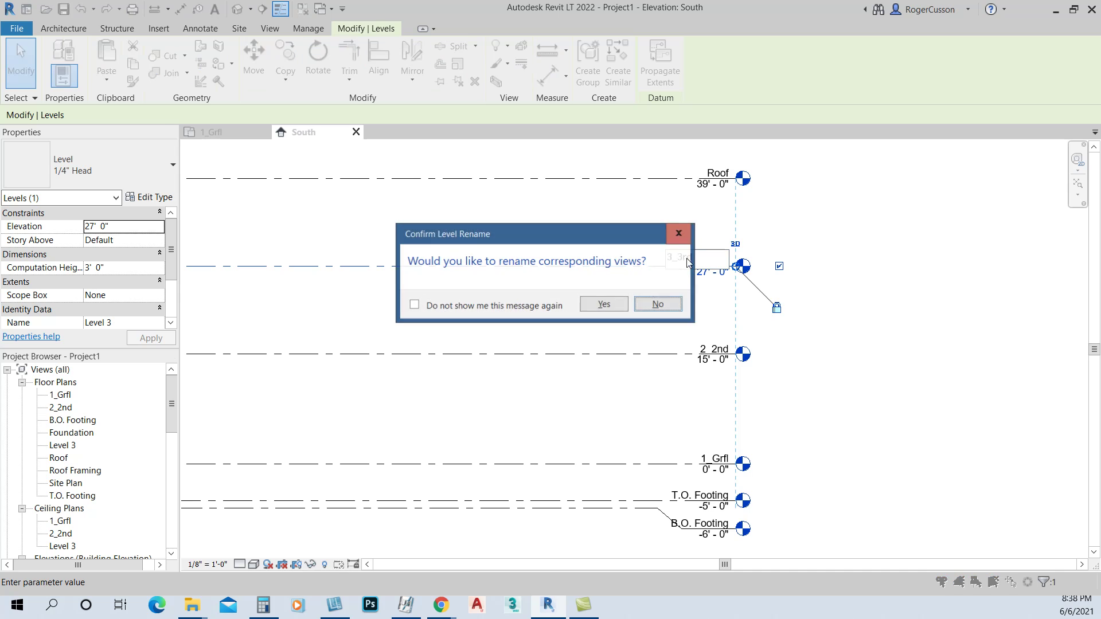
pyautogui.click(624, 308)
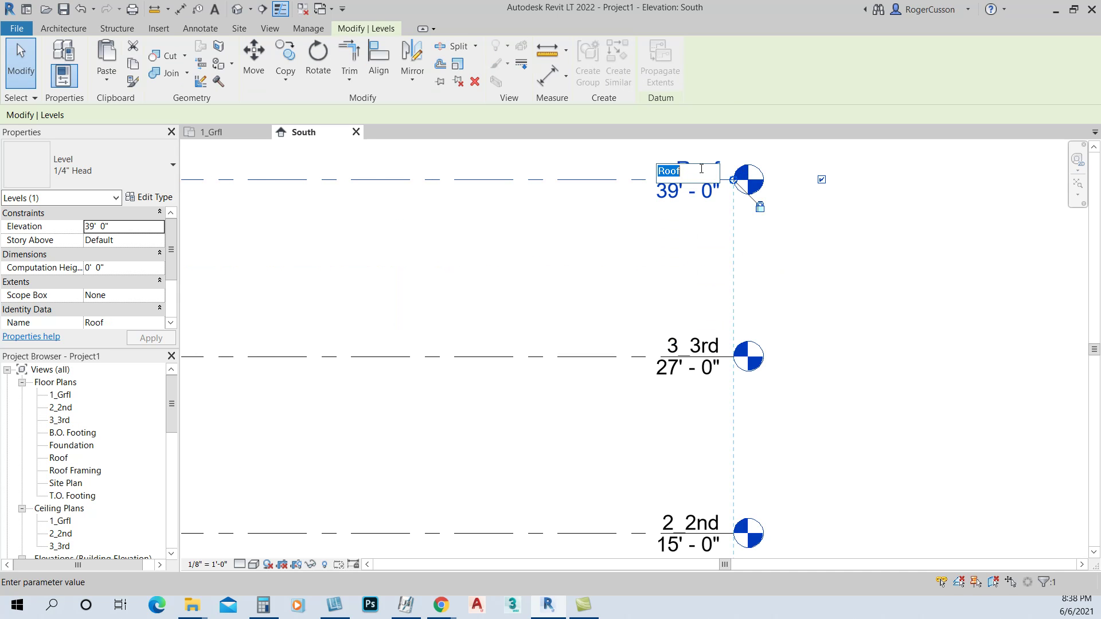
# Rename the Roof level to 4_Roof, renaming the corresponding views as well.
pyautogui.write('4')
pyautogui.press('Return')
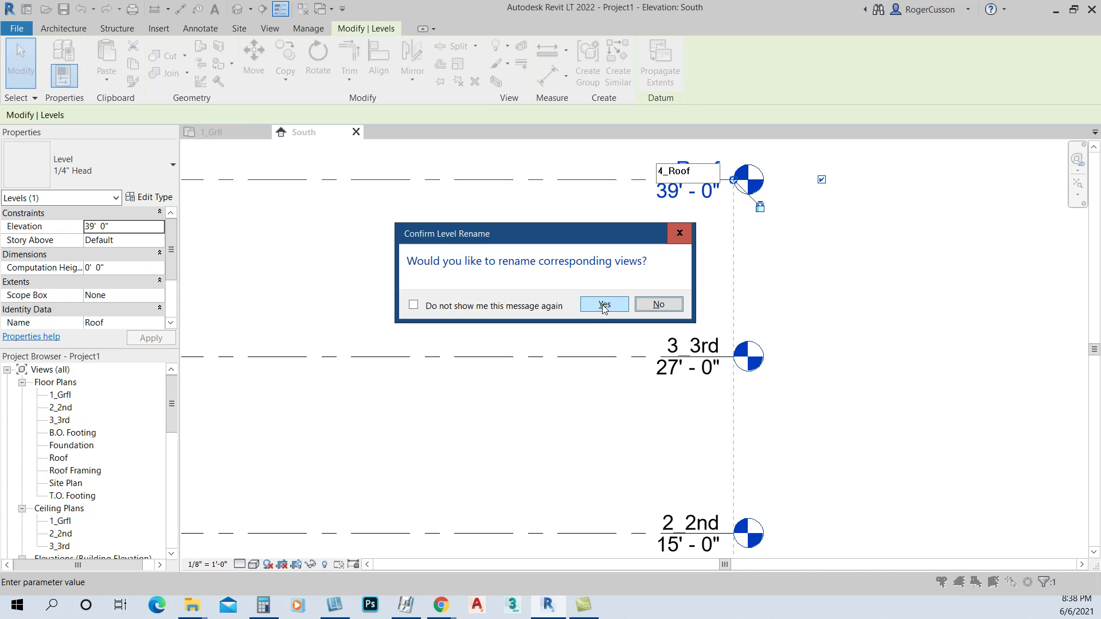
pyautogui.click(603, 305)
pyautogui.scroll(-2, 600, 302)
pyautogui.scroll(-5, 630, 255)
pyautogui.moveTo(614, 304); pyautogui.dragTo(794, 270, button='middle')
pyautogui.scroll(-1, 783, 266)
pyautogui.moveTo(696, 287); pyautogui.dragTo(819, 275, button='middle')
pyautogui.scroll(-1, 817, 275)
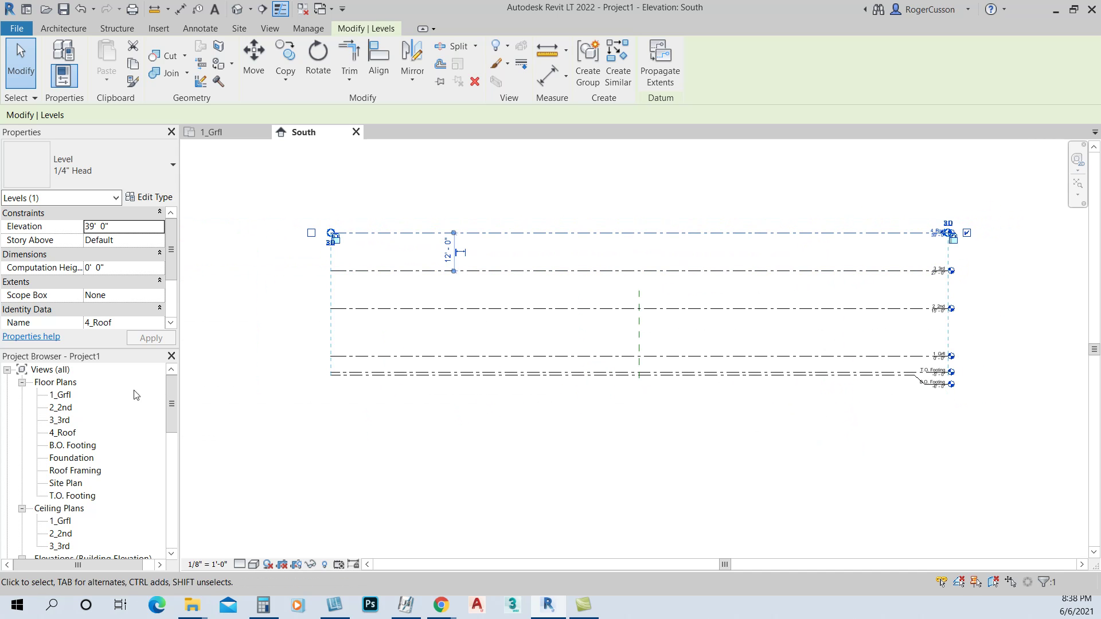
# In the 1_Grfl floor plan, draw a horizontal grid line about 13.5' above the horizontal building-centre reference plane, with its bubble at the left end.
pyautogui.click(226, 132)
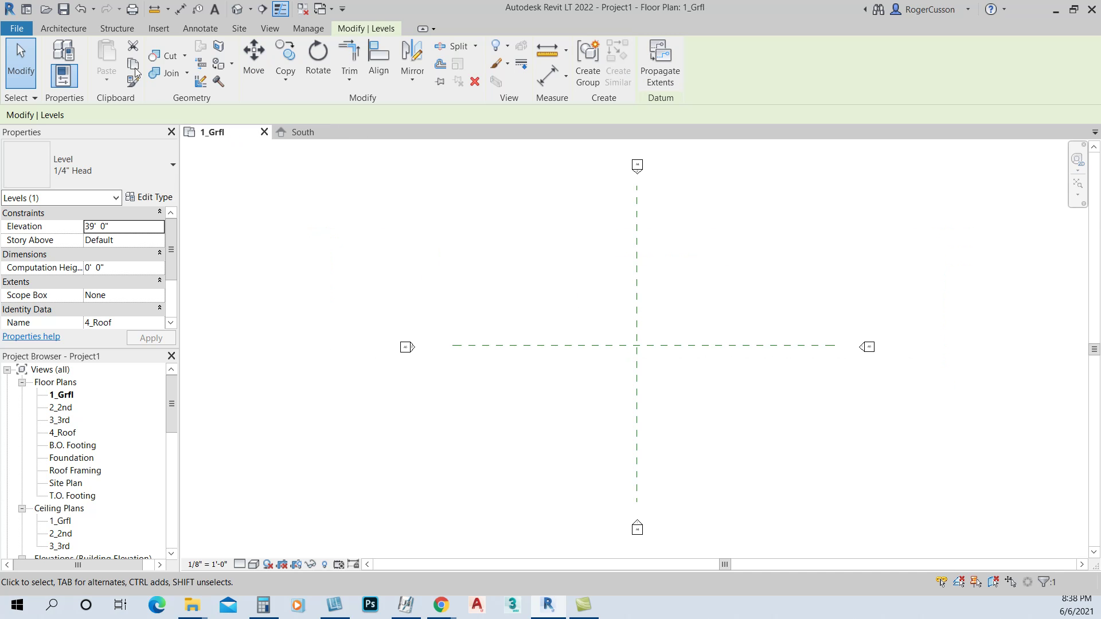
pyautogui.click(65, 28)
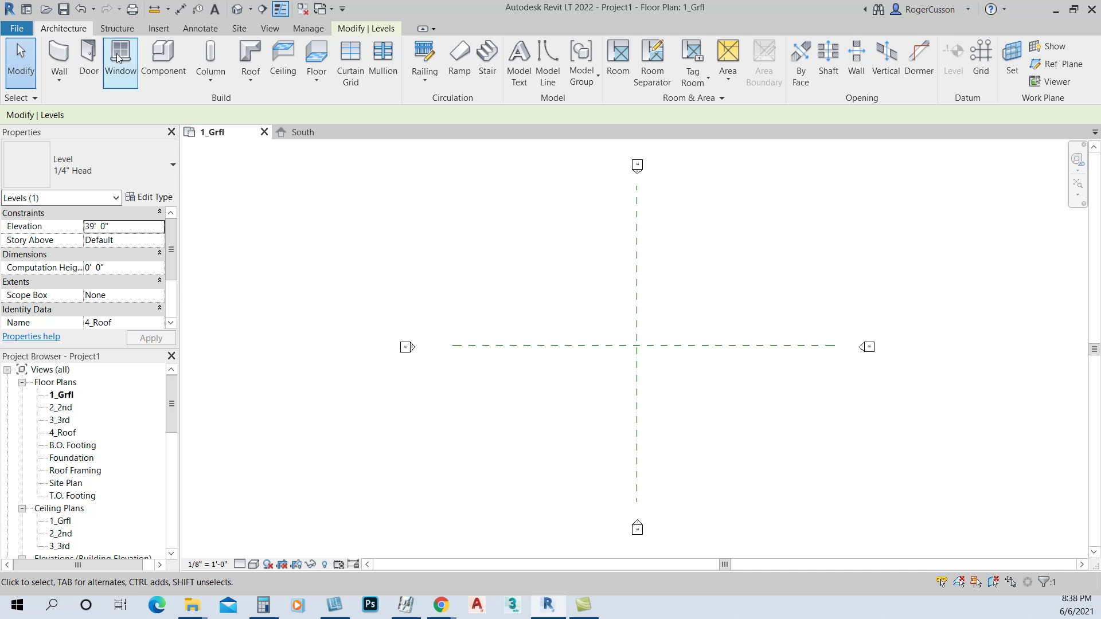
pyautogui.click(981, 57)
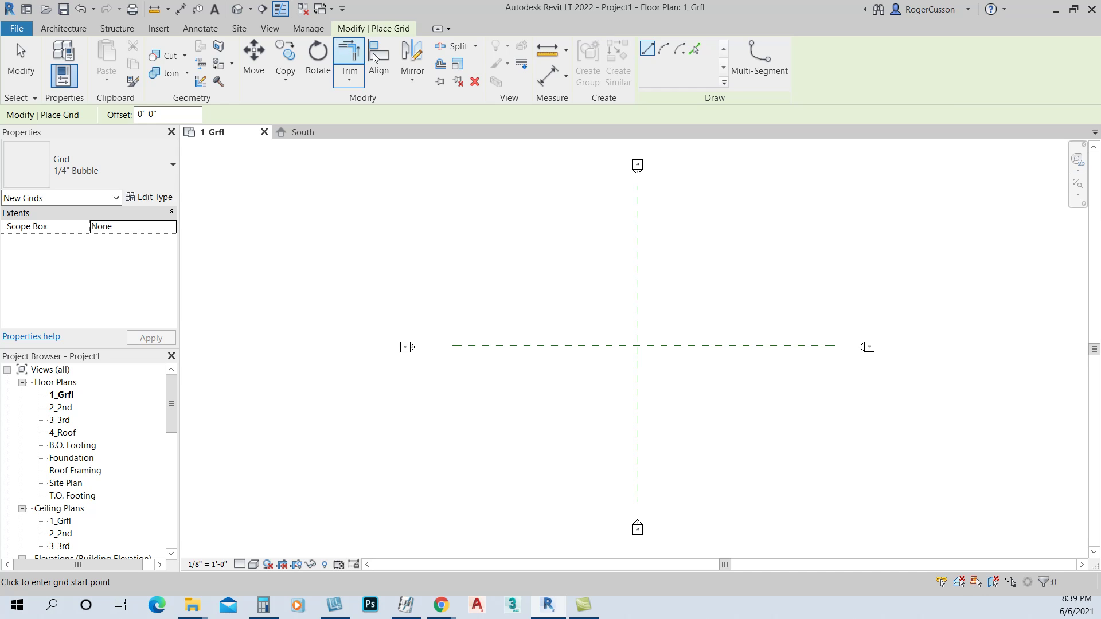
pyautogui.click(831, 313)
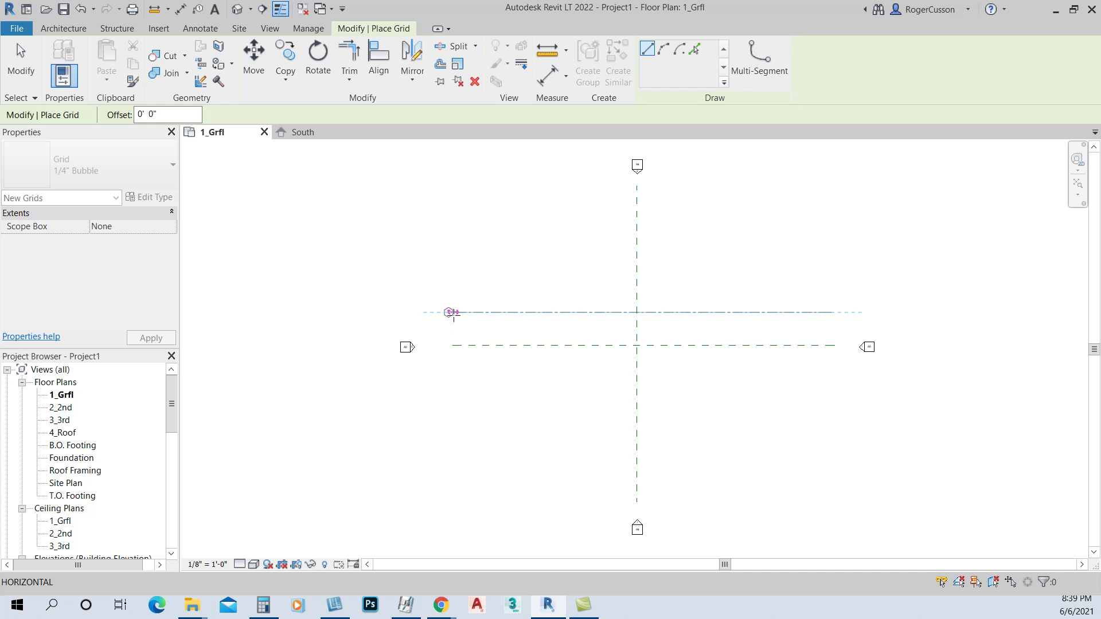
pyautogui.click(452, 313)
pyautogui.press('Escape')
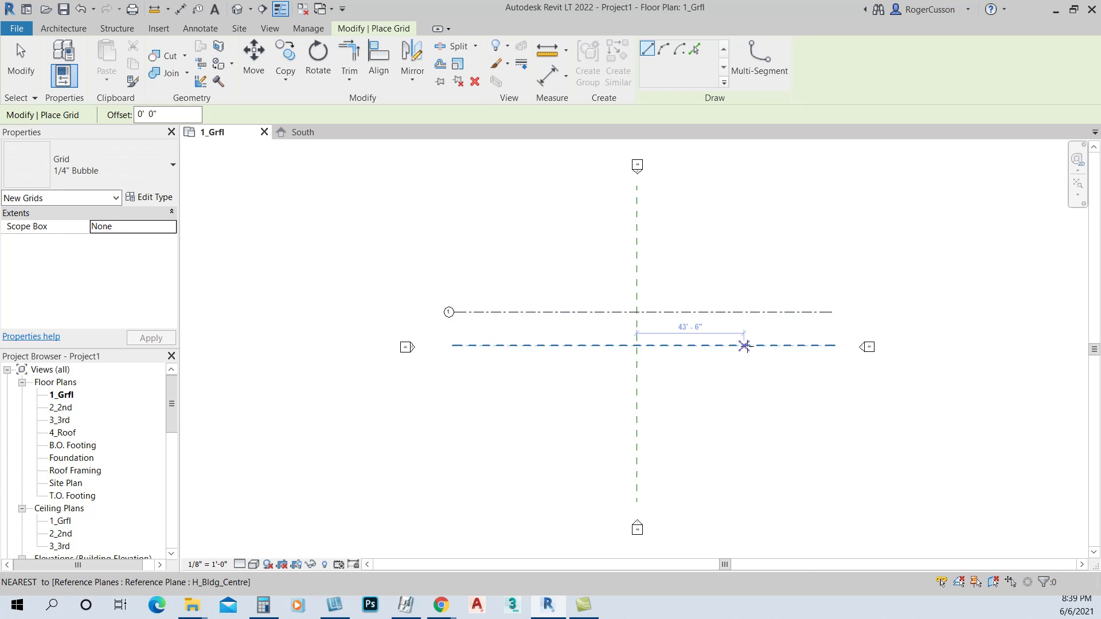
pyautogui.press('Escape')
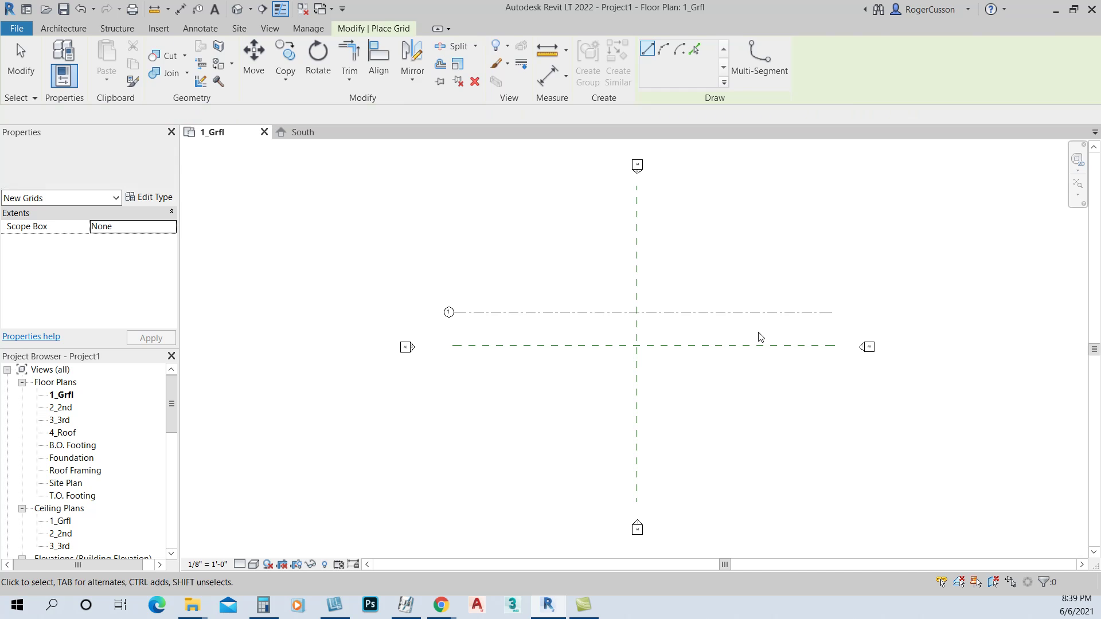
# Set the grid line's distance from the horizontal building-centre reference plane to 10'.
pyautogui.click(752, 313)
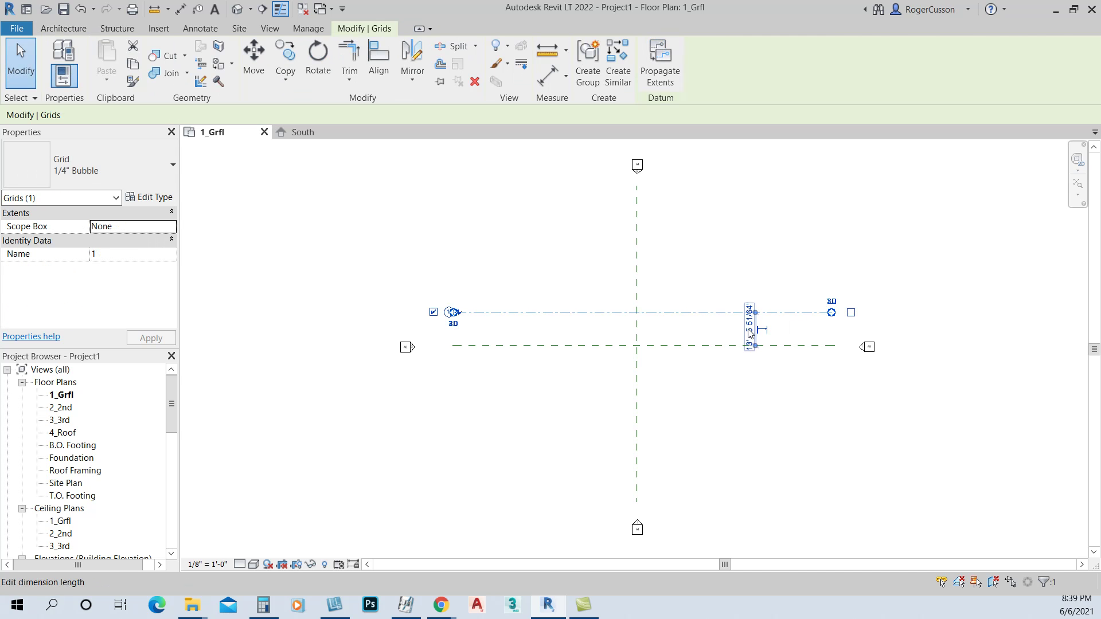
pyautogui.click(749, 329)
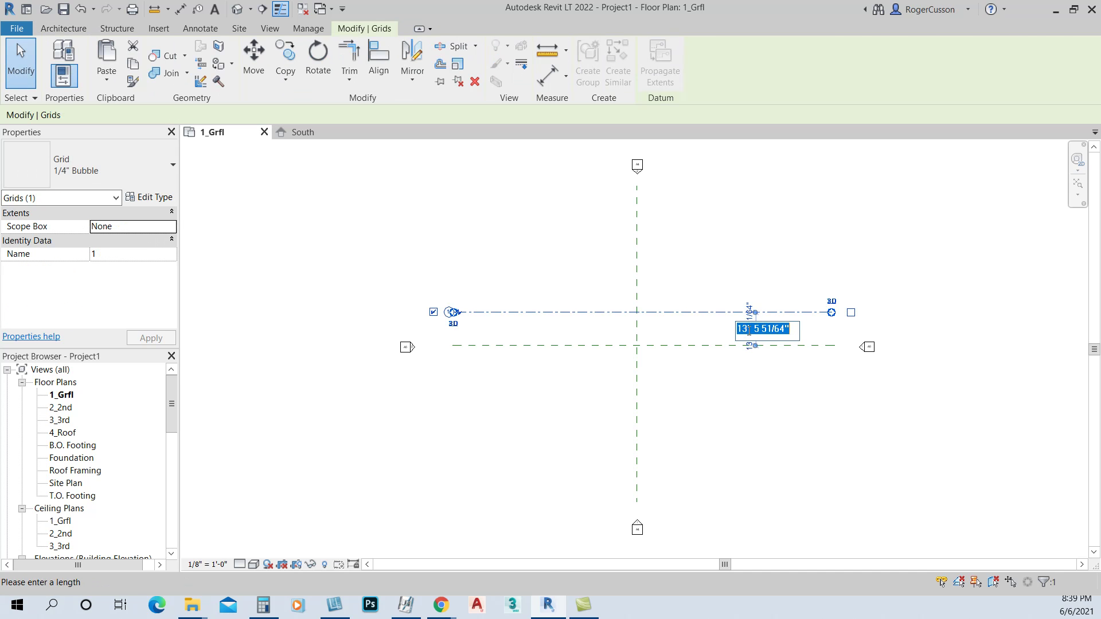
pyautogui.write('10')
pyautogui.press('Return')
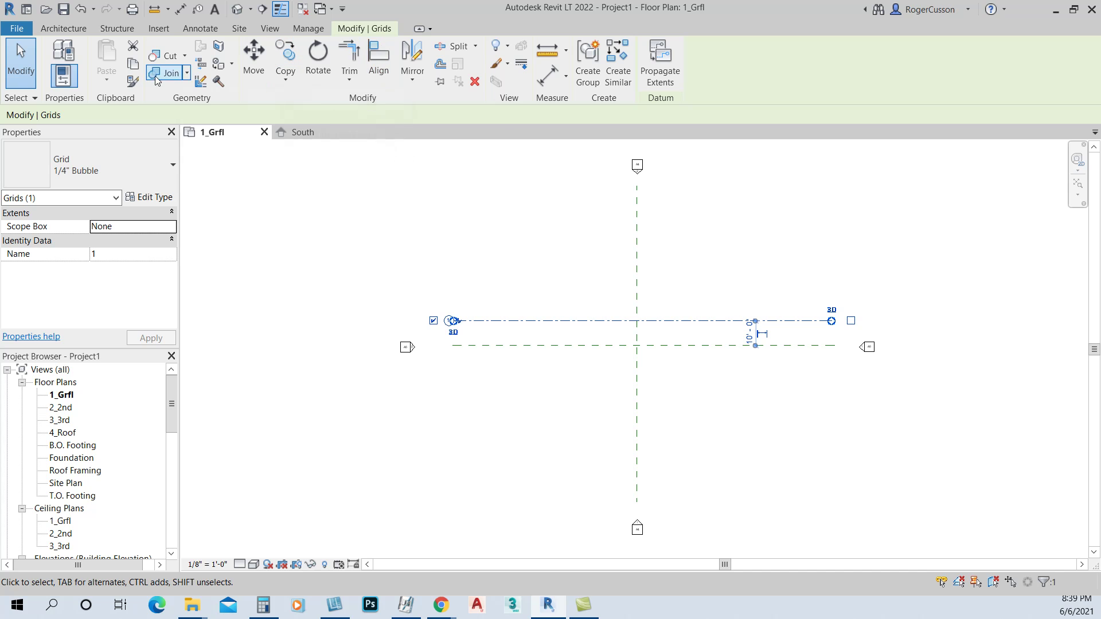
# Place a horizontal grid line 10' below the horizontal building-centre reference plane by picking that plane with a 10' offset.
pyautogui.click(68, 27)
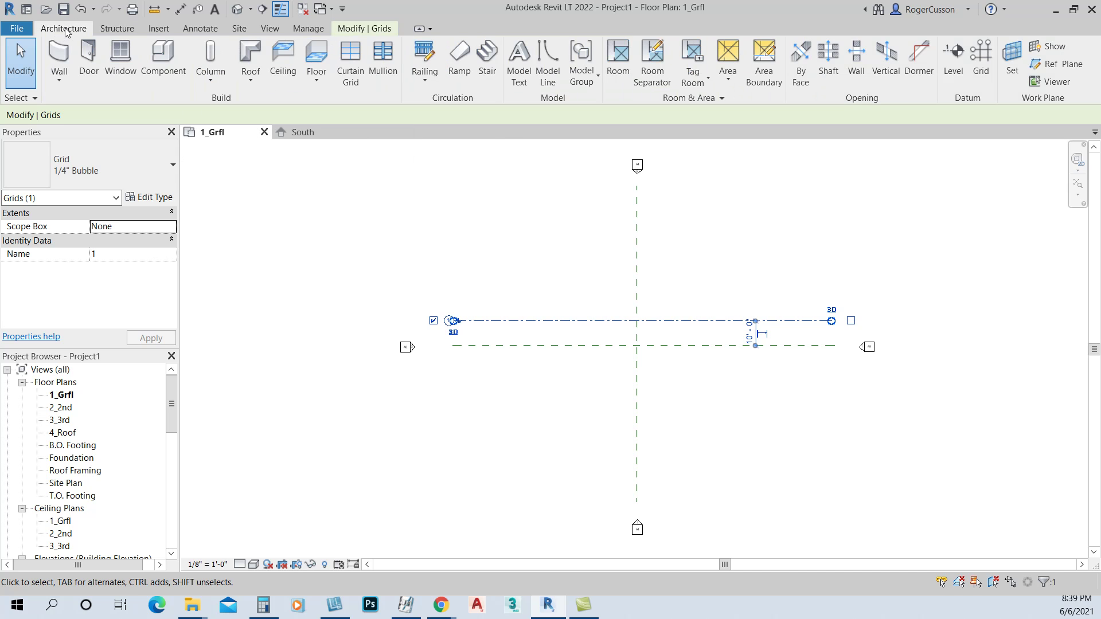
pyautogui.click(983, 57)
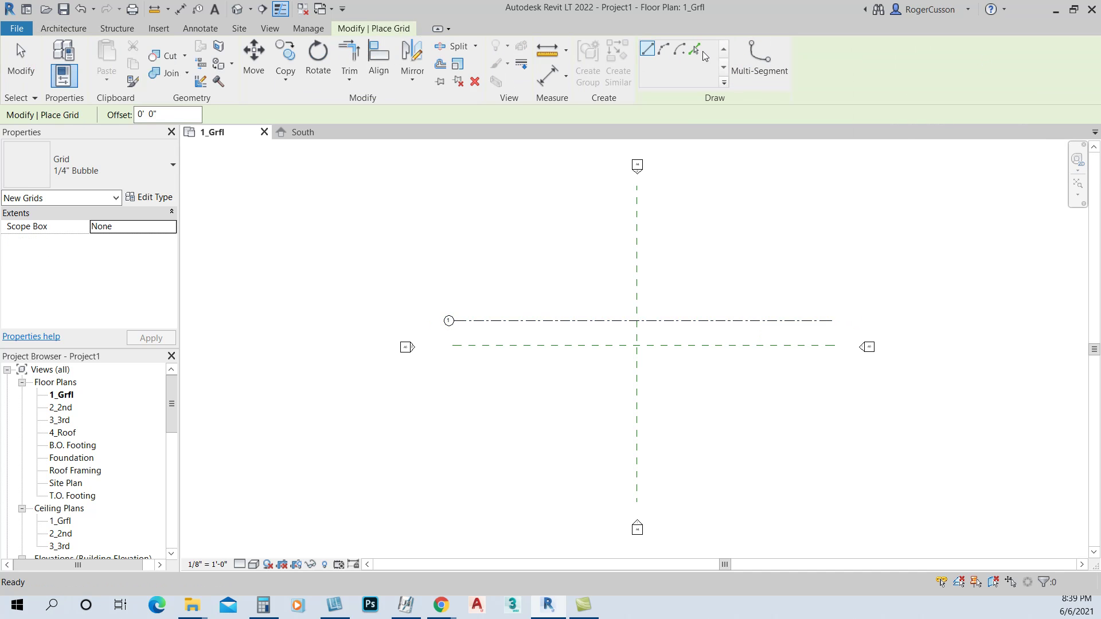
pyautogui.click(692, 50)
pyautogui.click(143, 114)
pyautogui.write('10')
pyautogui.press('Return')
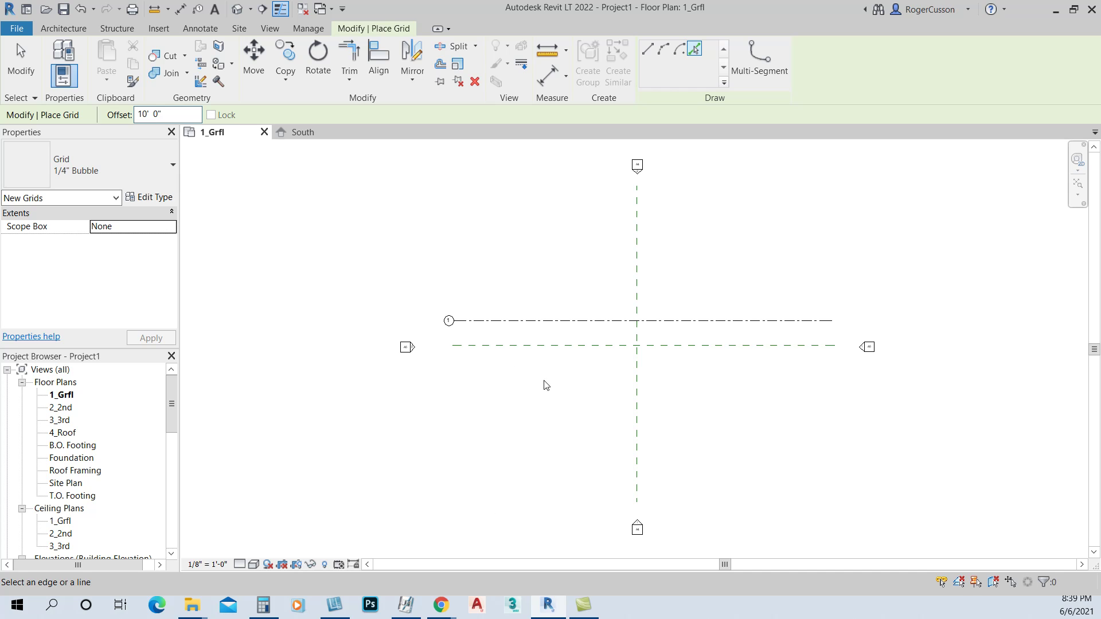
pyautogui.click(570, 354)
# Place vertical grid lines 10' to the right and 10' to the left of the vertical building-centre reference plane, then end grid placement.
pyautogui.click(638, 294)
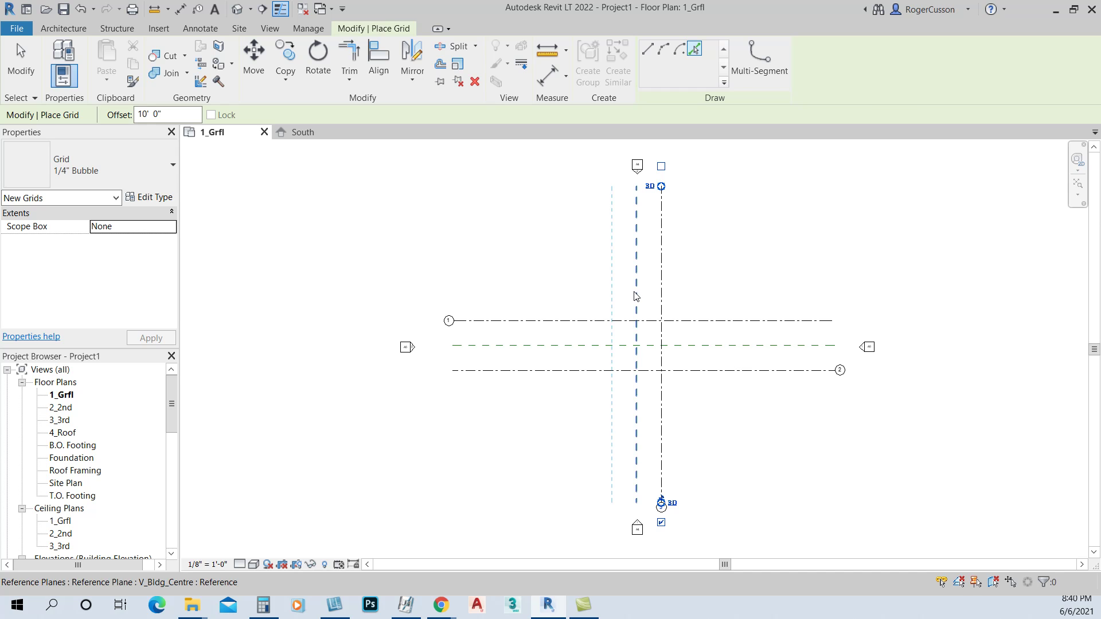
pyautogui.click(634, 302)
pyautogui.press('Escape')
pyautogui.press('Escape')
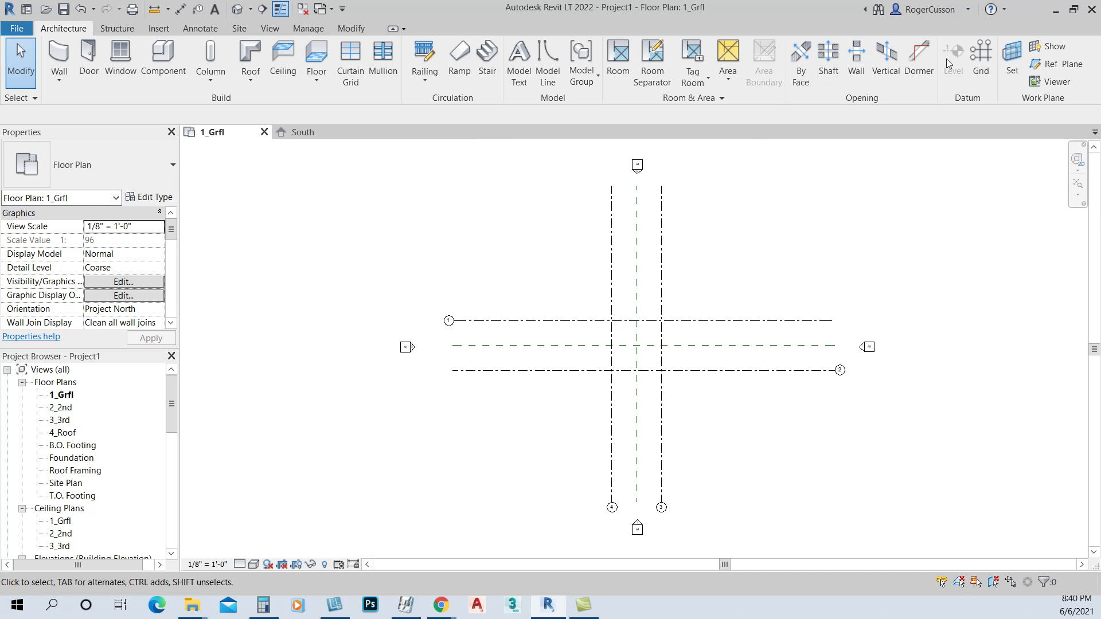
# With a 30' pick-line offset, add two vertical grid lines at 30' spacing outward on each side of the central pair.
pyautogui.click(978, 55)
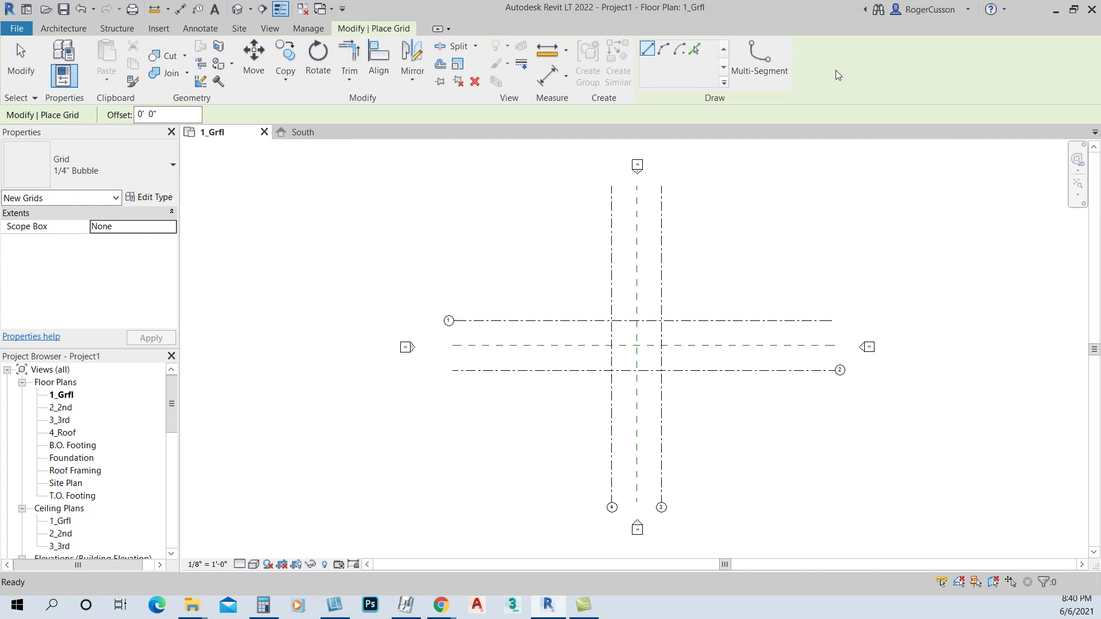
pyautogui.click(695, 50)
pyautogui.click(142, 114)
pyautogui.press('BackSpace')
pyautogui.press('BackSpace')
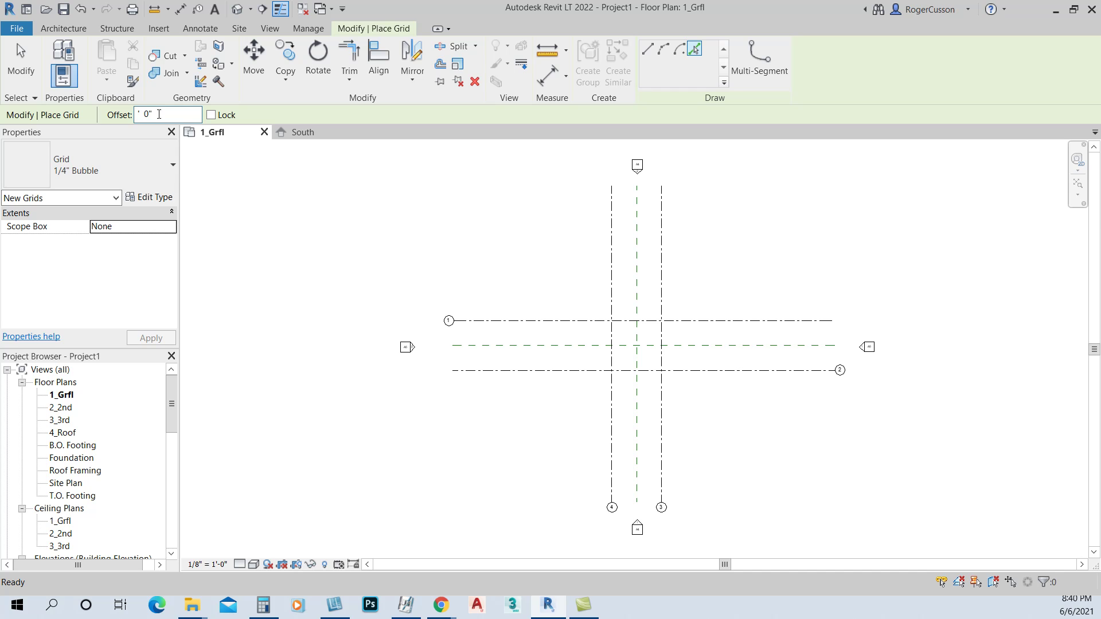
pyautogui.write("30'")
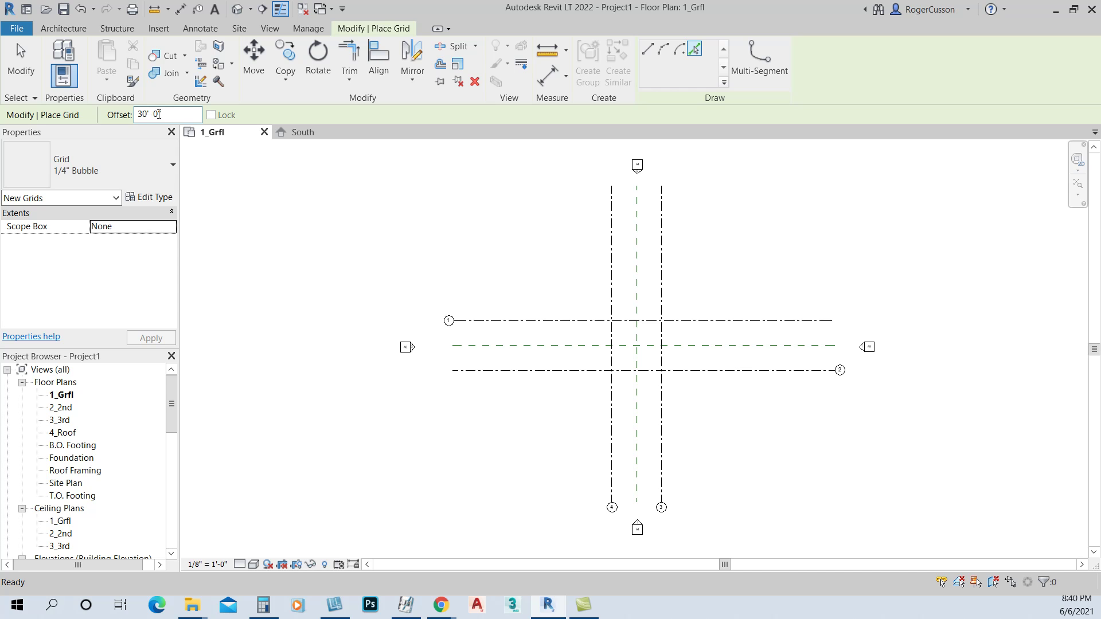
pyautogui.click(610, 276)
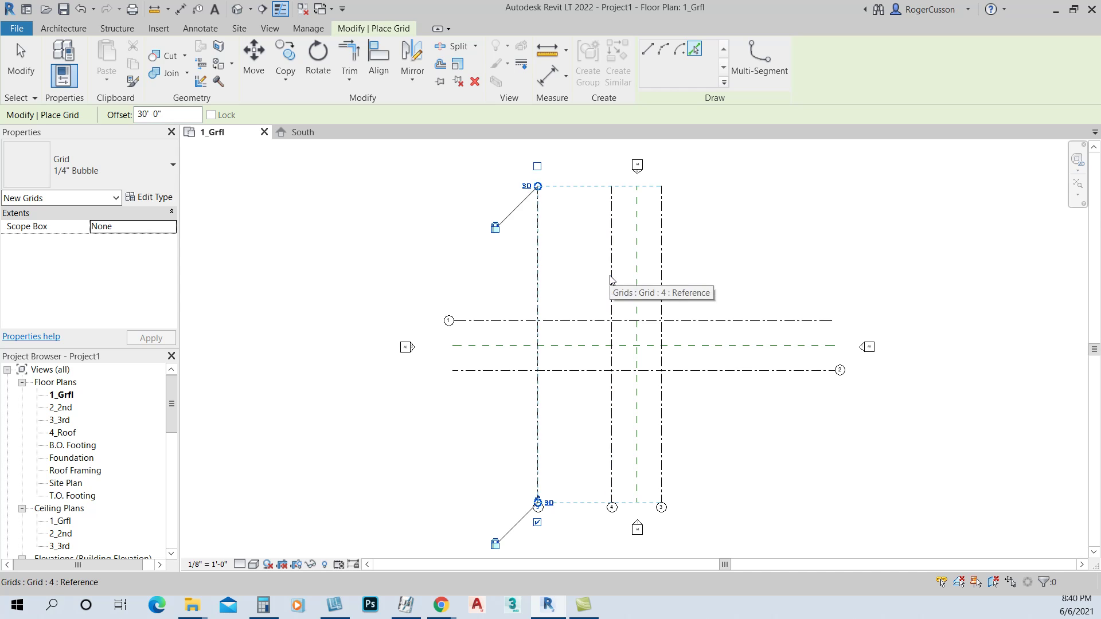
pyautogui.click(538, 280)
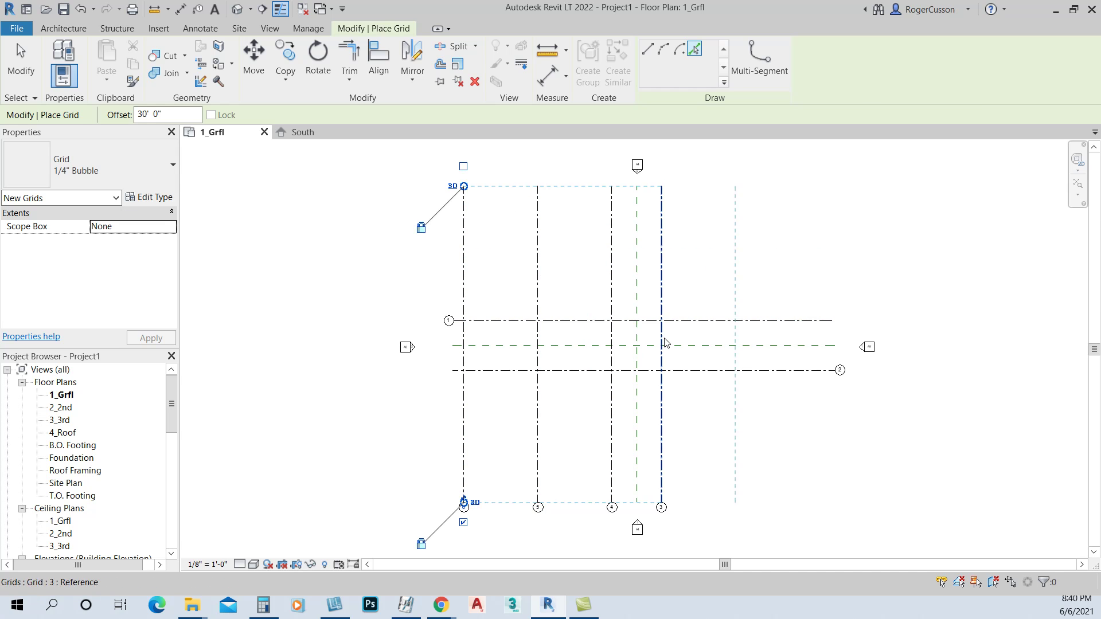
pyautogui.click(666, 313)
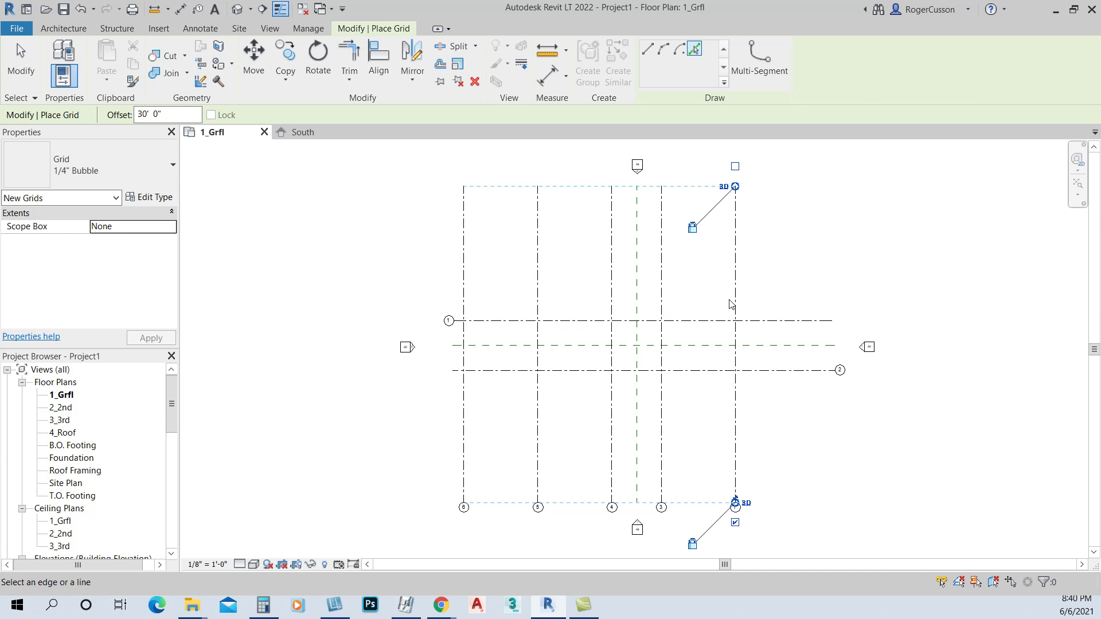
pyautogui.click(735, 314)
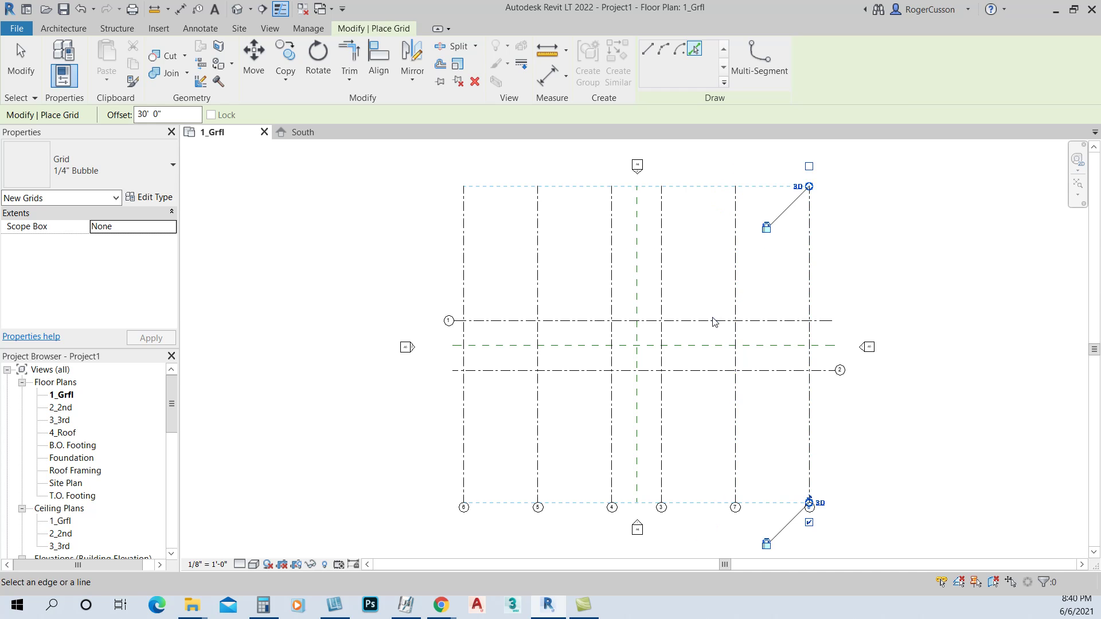
# Add horizontal grid lines 30' above grid 1 and 30' below grid 2, undoing any line offset to the wrong side.
pyautogui.click(714, 322)
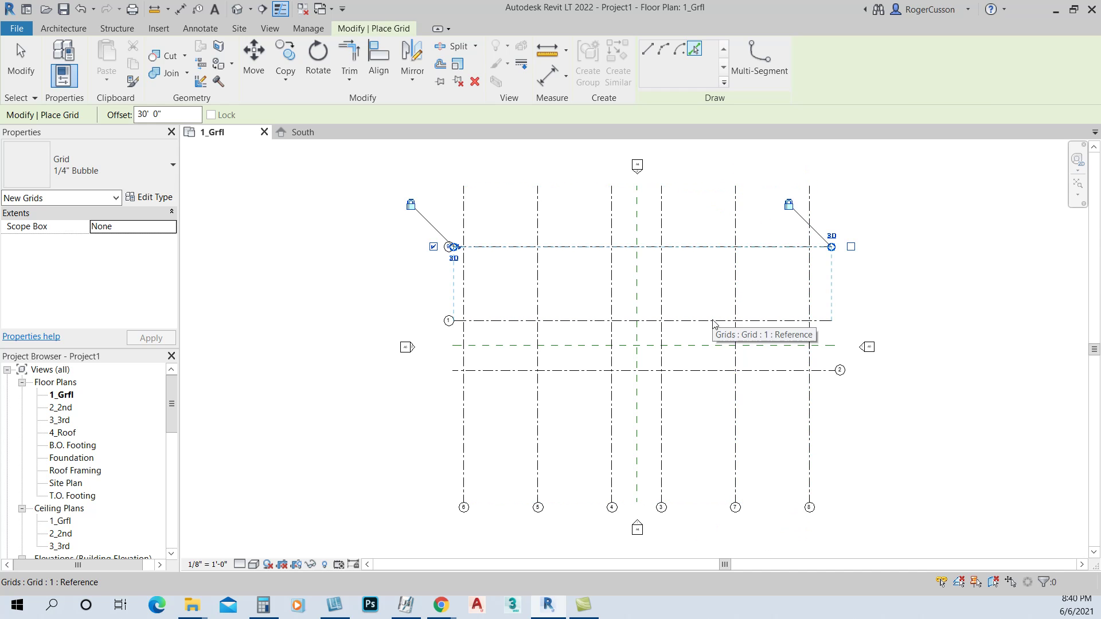
pyautogui.click(700, 370)
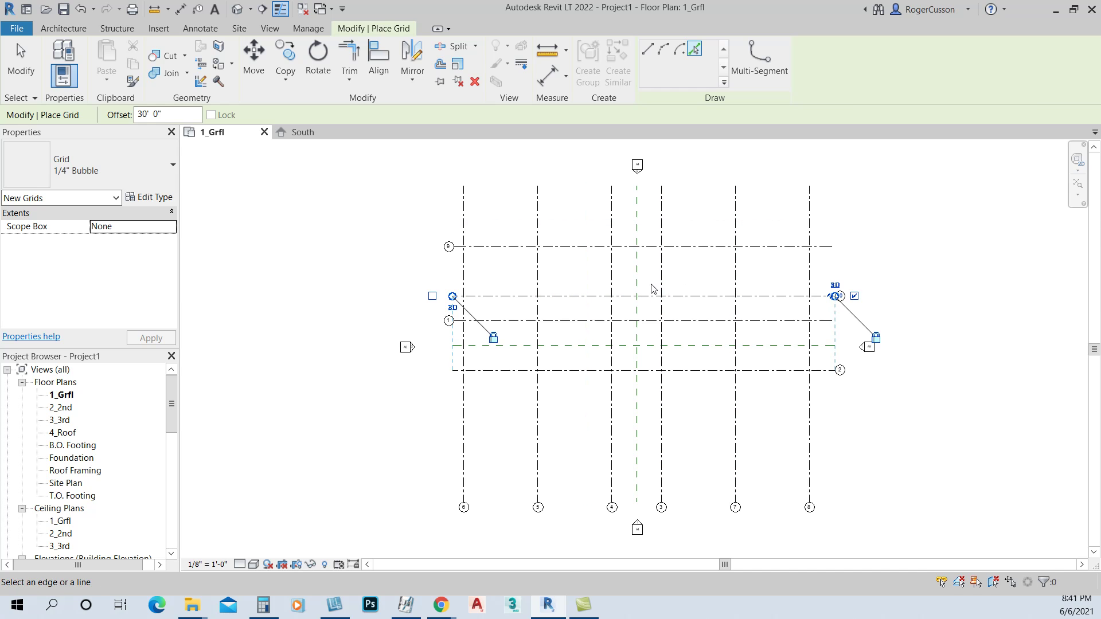
pyautogui.hotkey('ctrl', 'z')
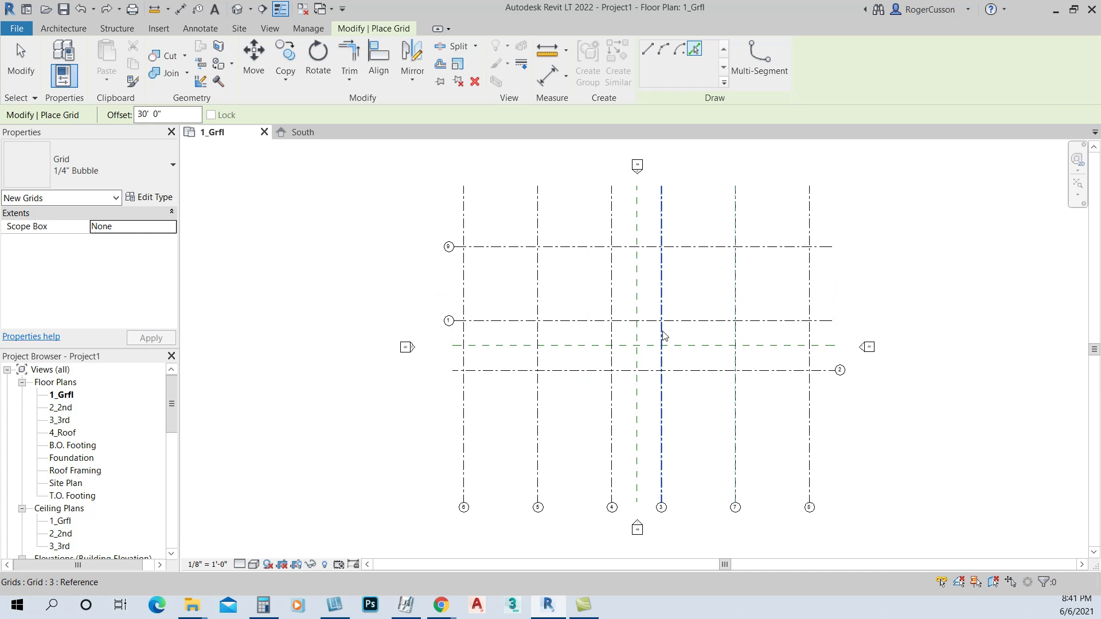
pyautogui.click(681, 374)
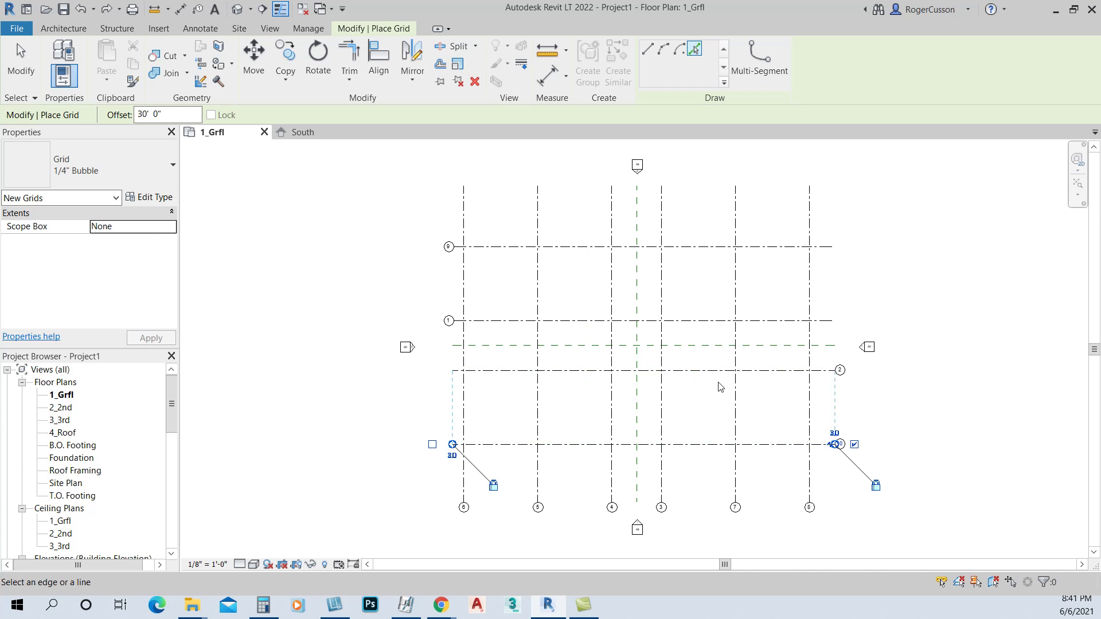
pyautogui.press('Escape')
pyautogui.press('Escape')
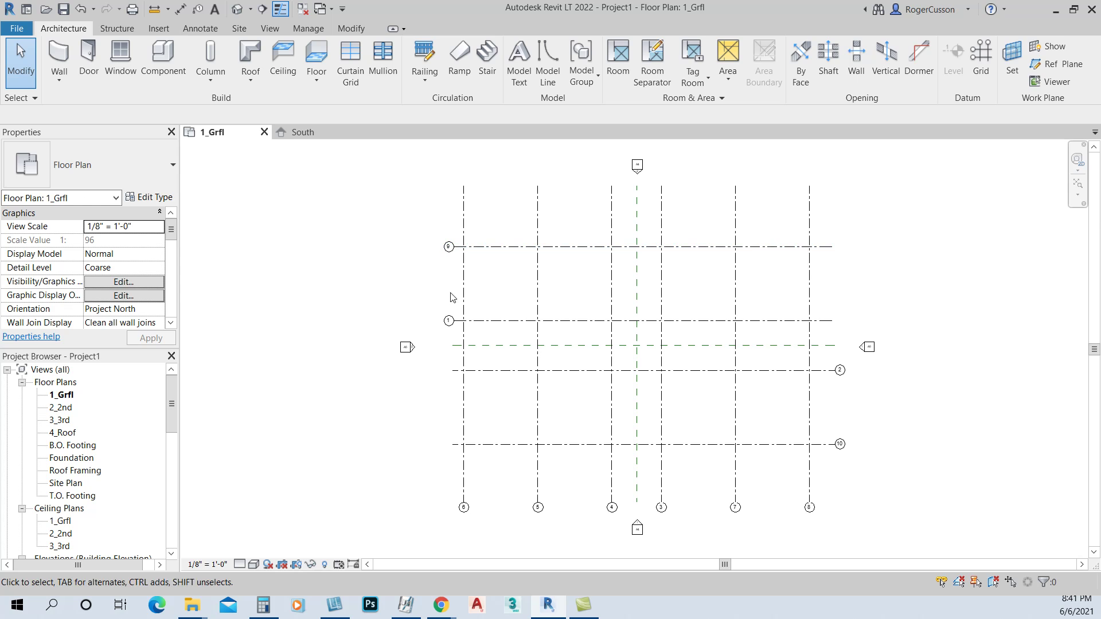
# Rename grid 1, just above the horizontal building-centre plane, as 22.
pyautogui.click(475, 322)
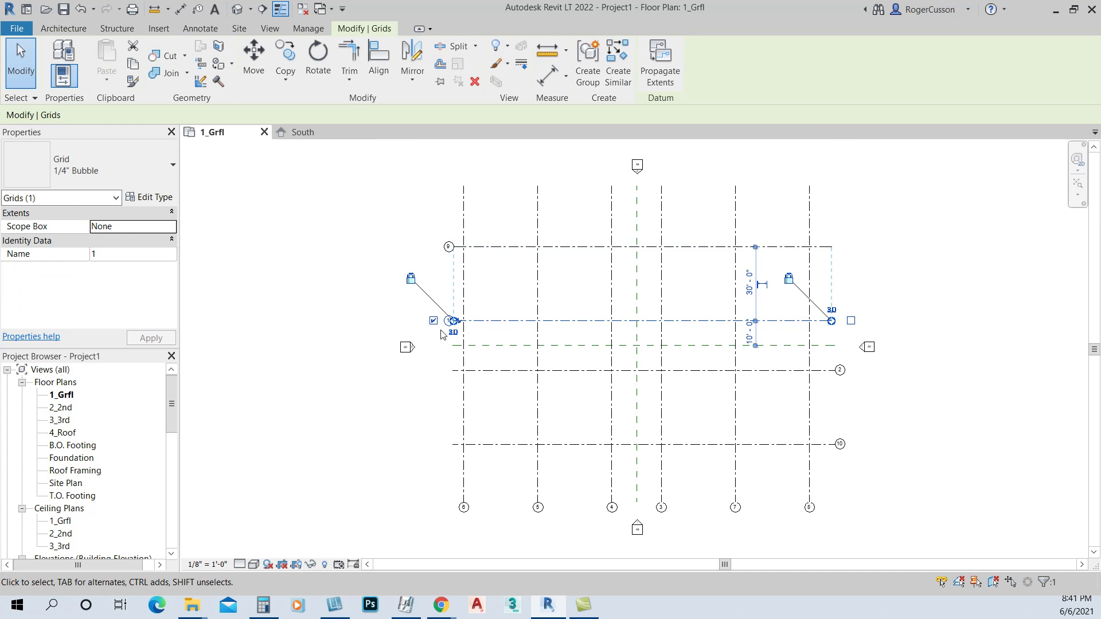
pyautogui.scroll(5, 465, 332)
pyautogui.click(462, 311)
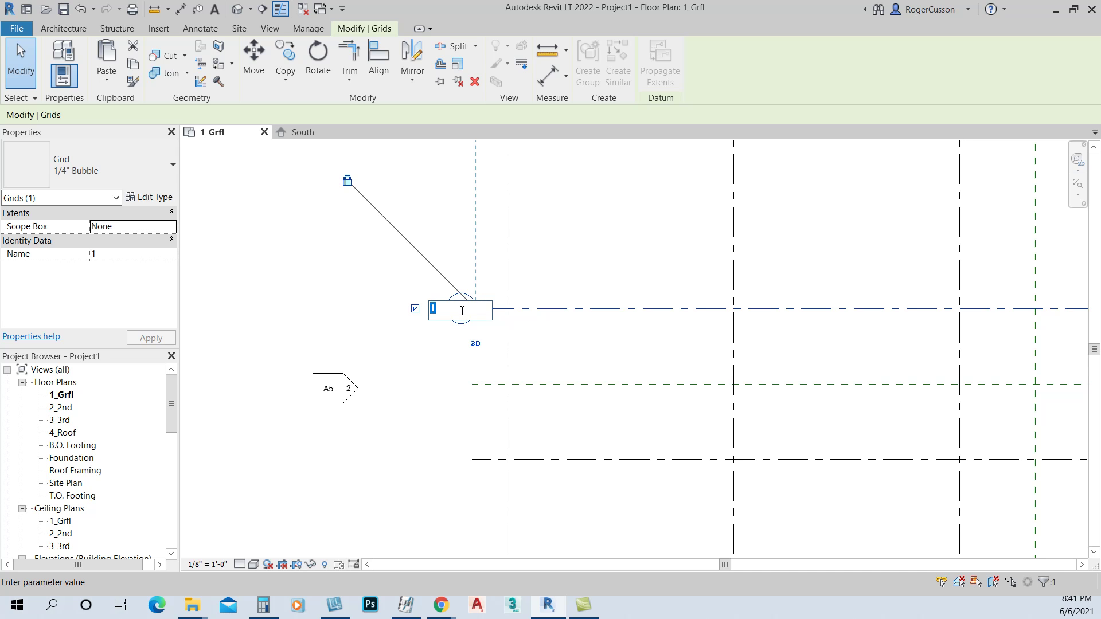
pyautogui.press('Return')
pyautogui.scroll(-4, 523, 317)
pyautogui.scroll(1, 994, 396)
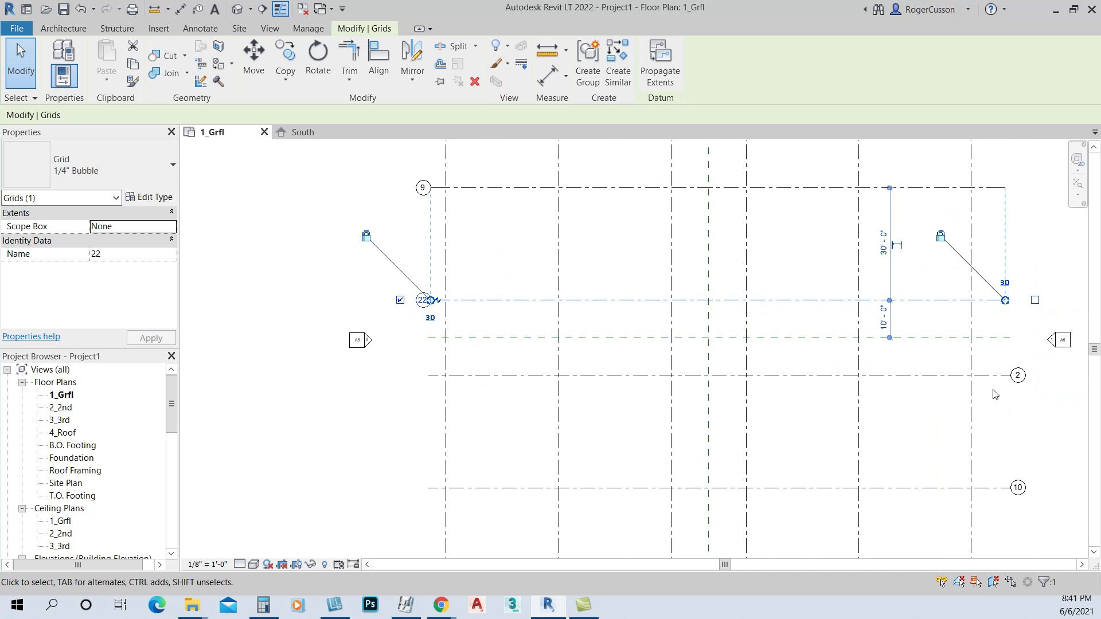
# Switch the bubbles of horizontal grids 2 and 10 from their right ends to their left ends.
pyautogui.click(992, 377)
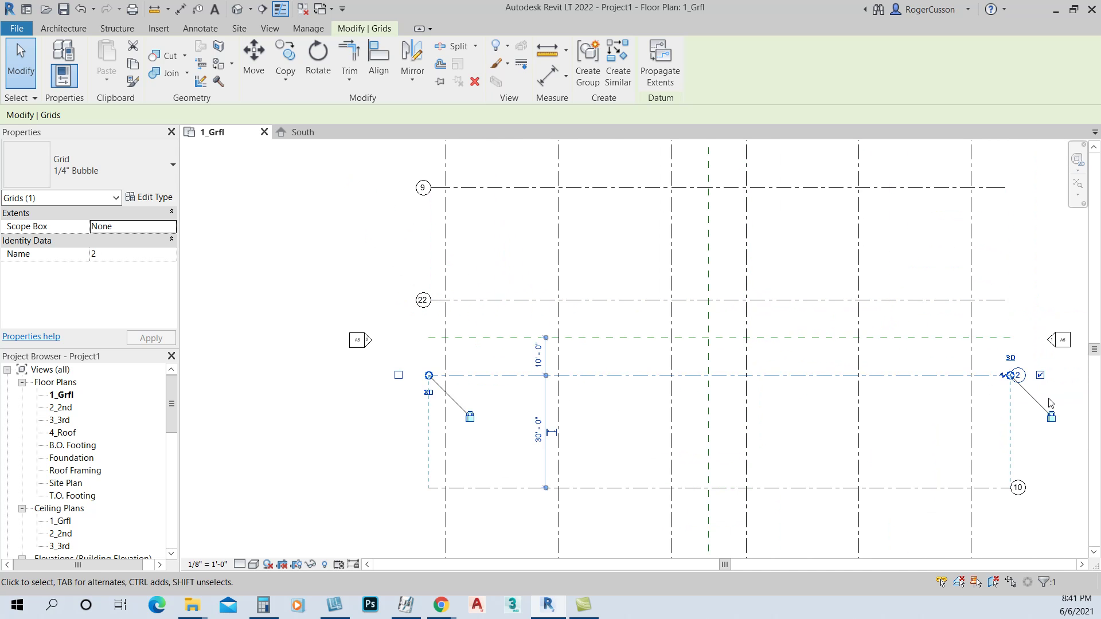
pyautogui.click(1041, 376)
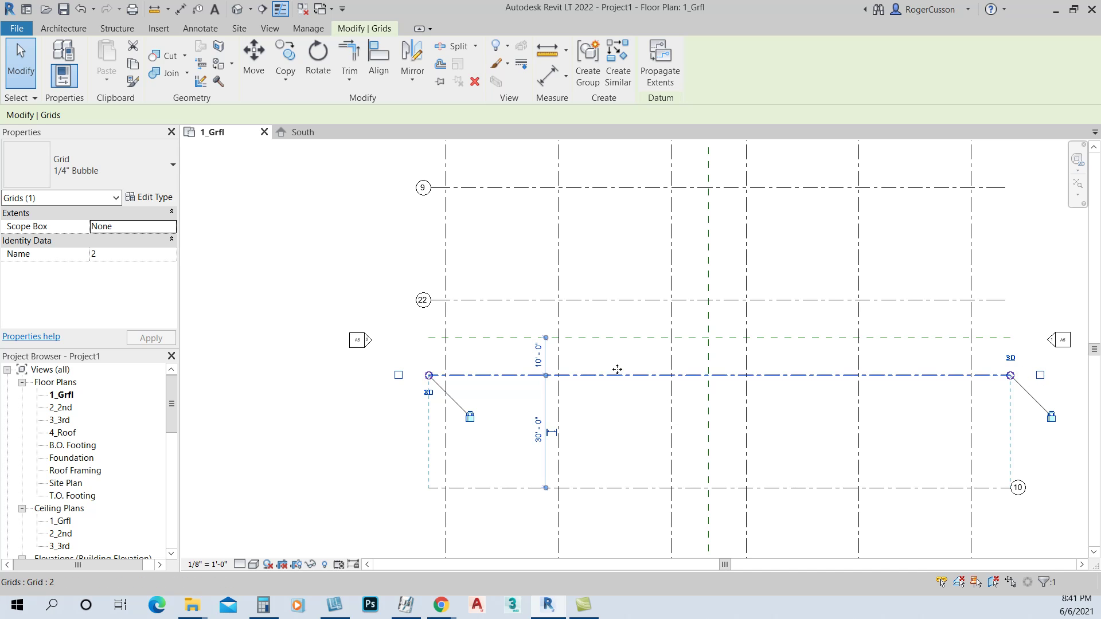
pyautogui.click(399, 376)
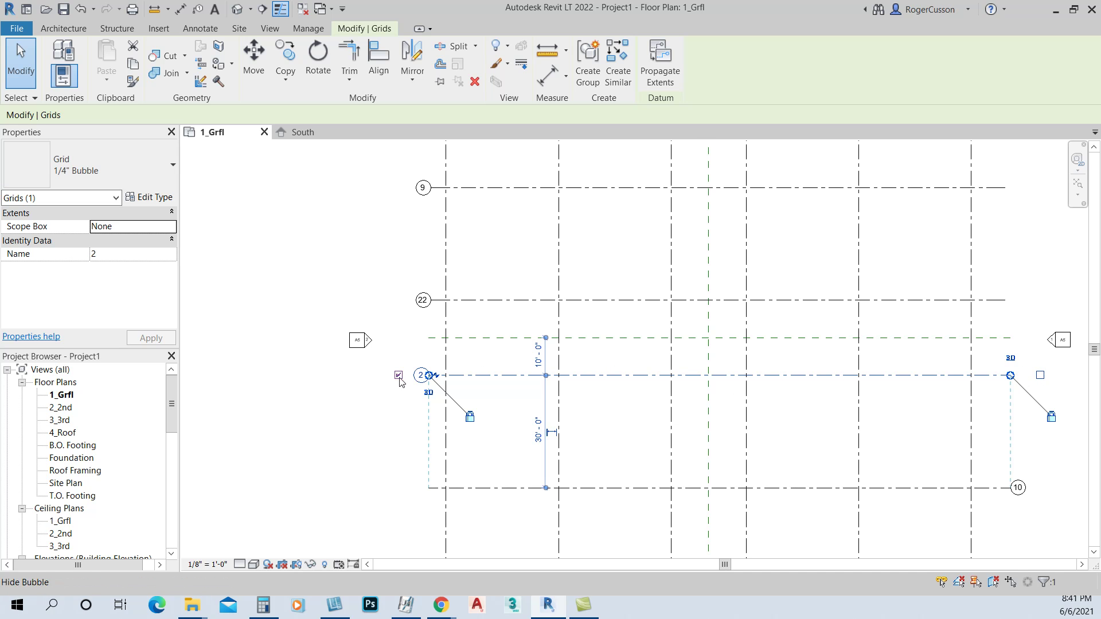
pyautogui.click(932, 488)
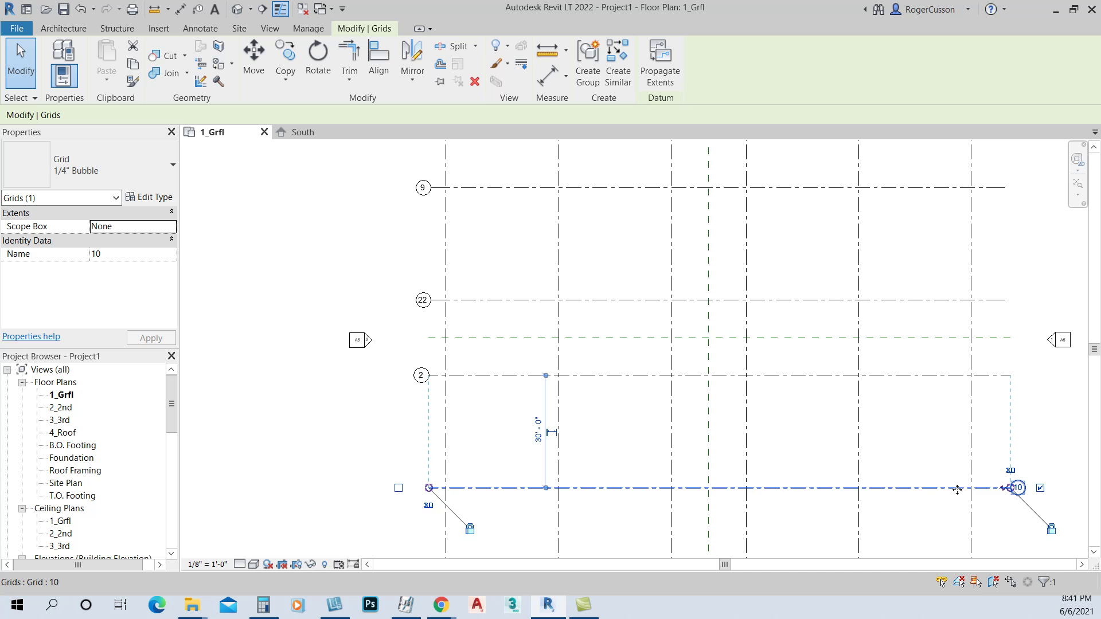
pyautogui.click(1040, 489)
pyautogui.click(399, 488)
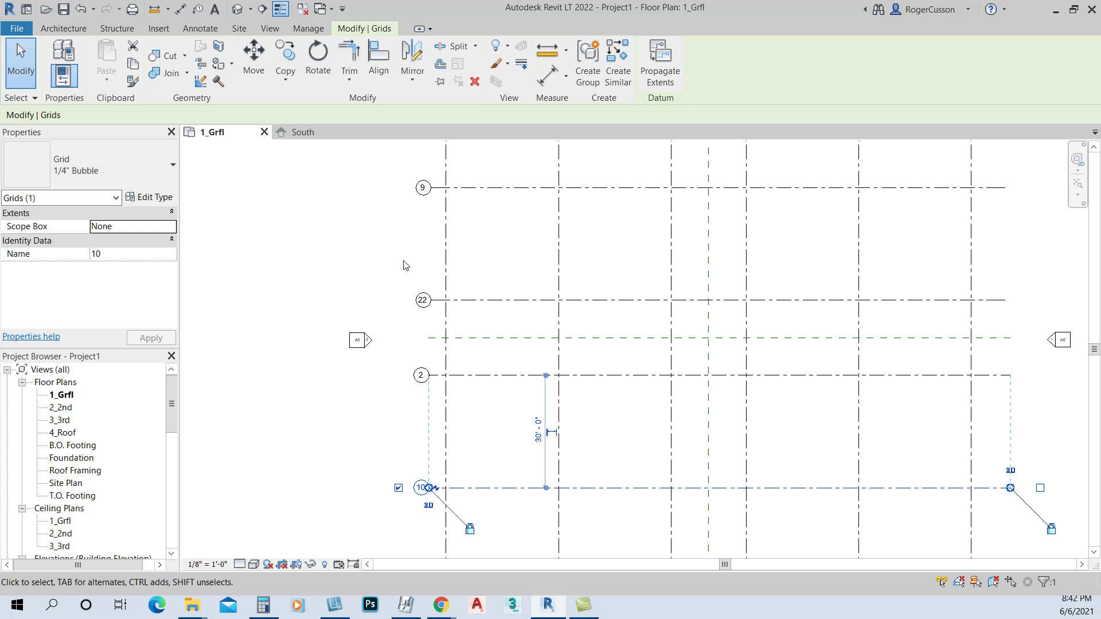
pyautogui.scroll(-1, 405, 265)
pyautogui.click(390, 380)
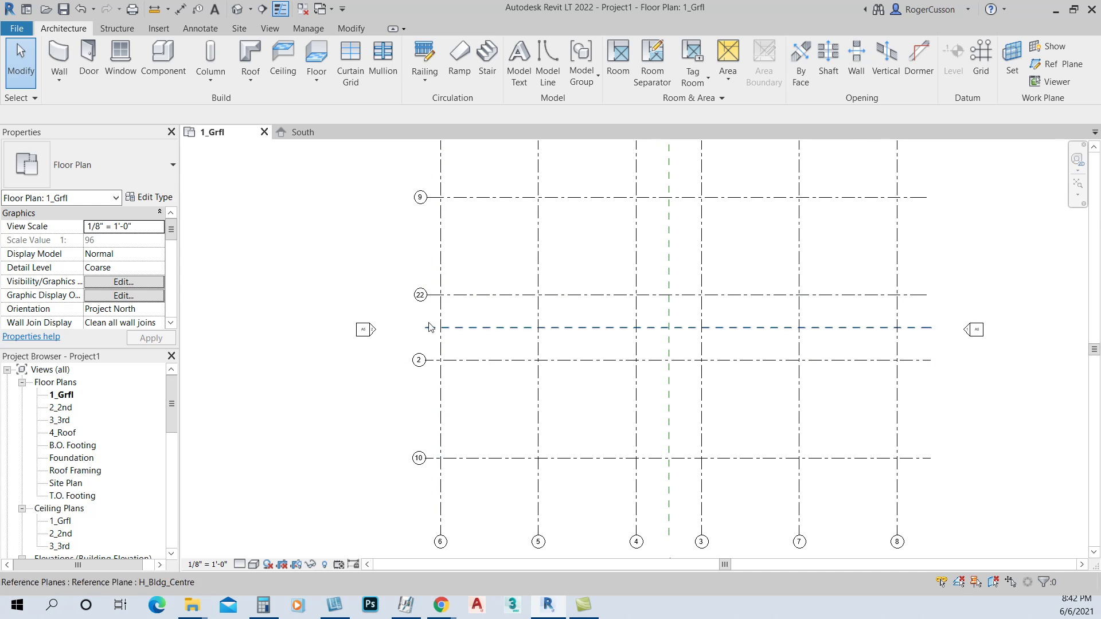
# Rename vertical grid 3, just right of the vertical building-centre plane, as 33.
pyautogui.click(429, 360)
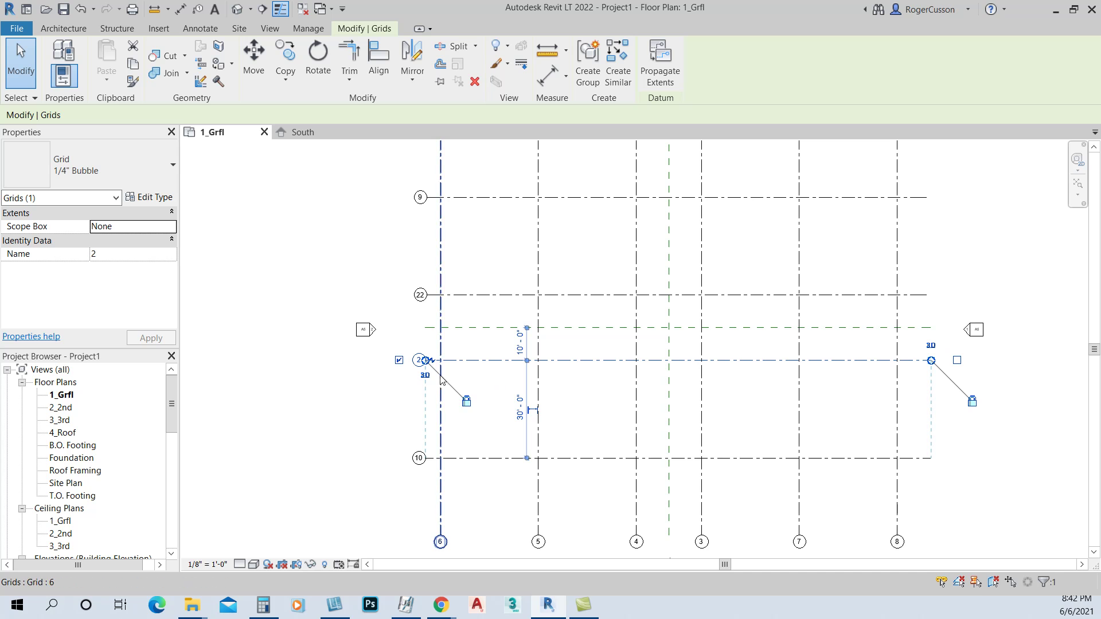
pyautogui.click(702, 543)
pyautogui.click(701, 543)
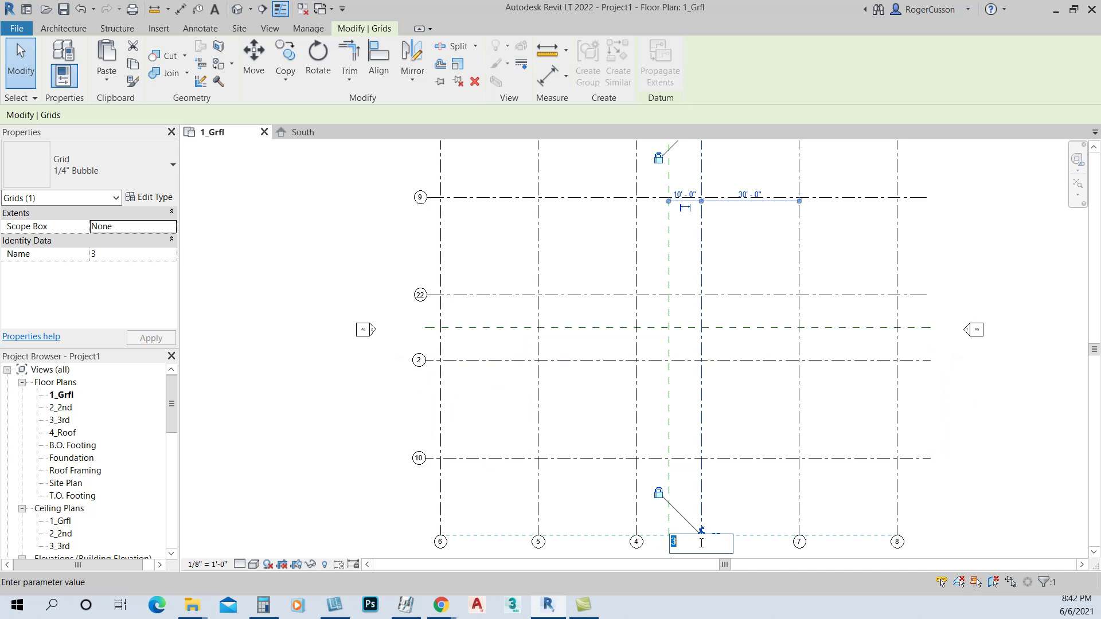
pyautogui.write('33')
pyautogui.press('Return')
# Rename vertical grid 4, just left of the vertical building-centre plane, as 44.
pyautogui.click(636, 542)
pyautogui.click(636, 542)
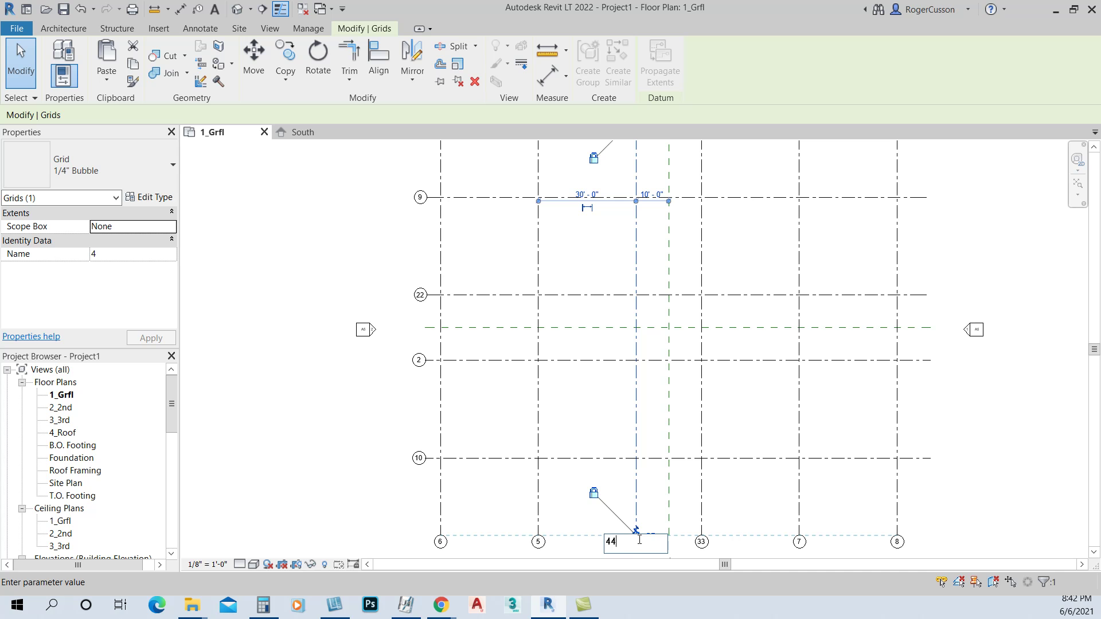
pyautogui.write('44')
pyautogui.press('Return')
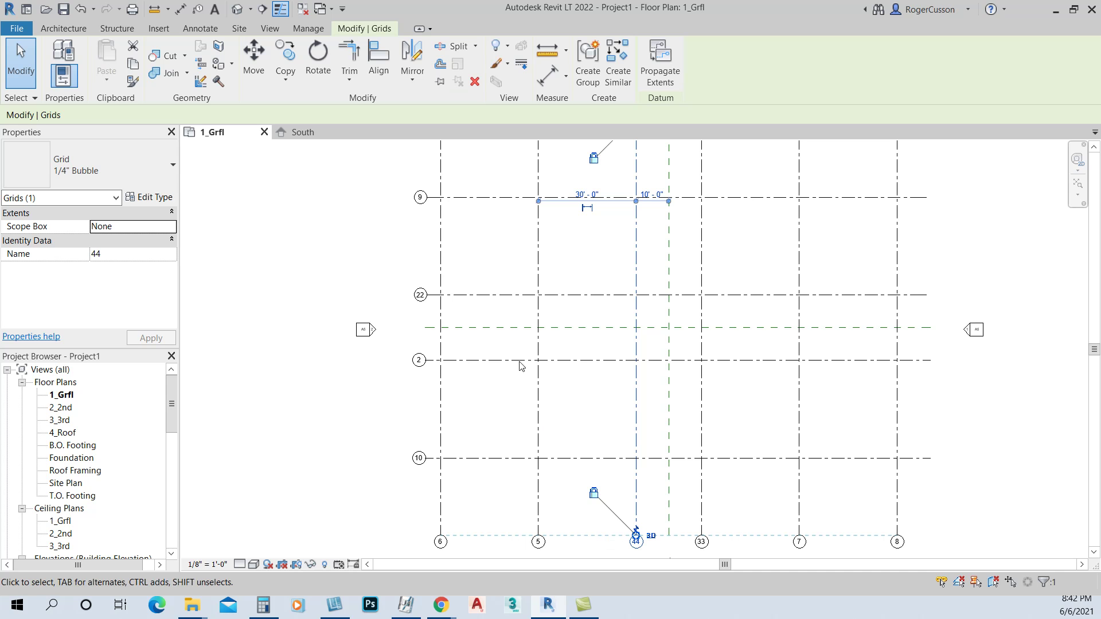
# Rename the uppermost horizontal grid line as 1.
pyautogui.click(421, 198)
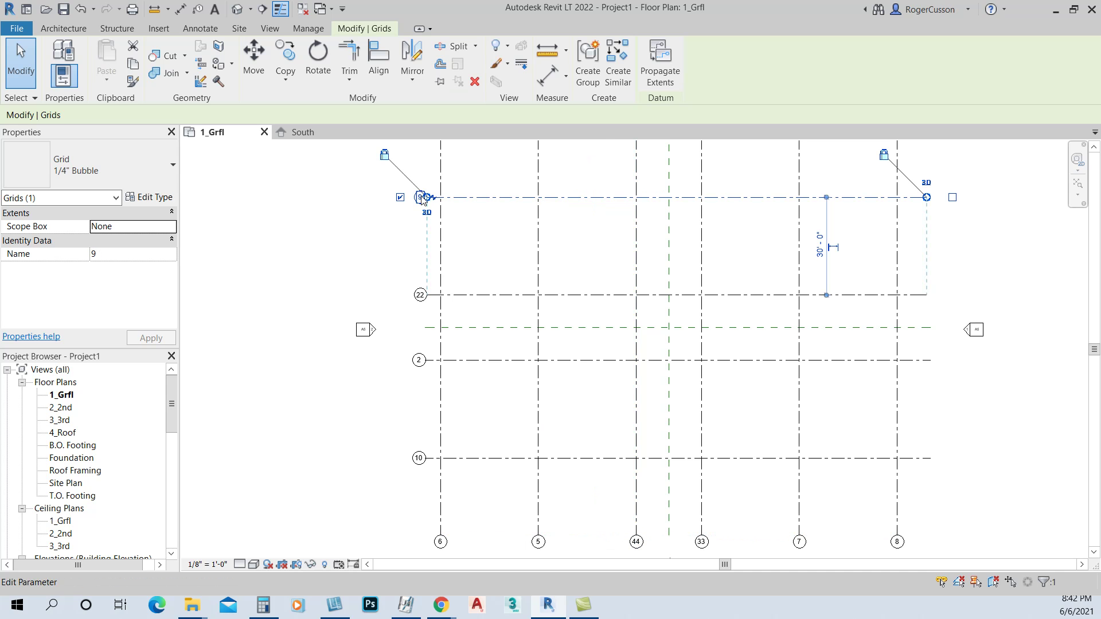
pyautogui.click(421, 197)
pyautogui.write('1')
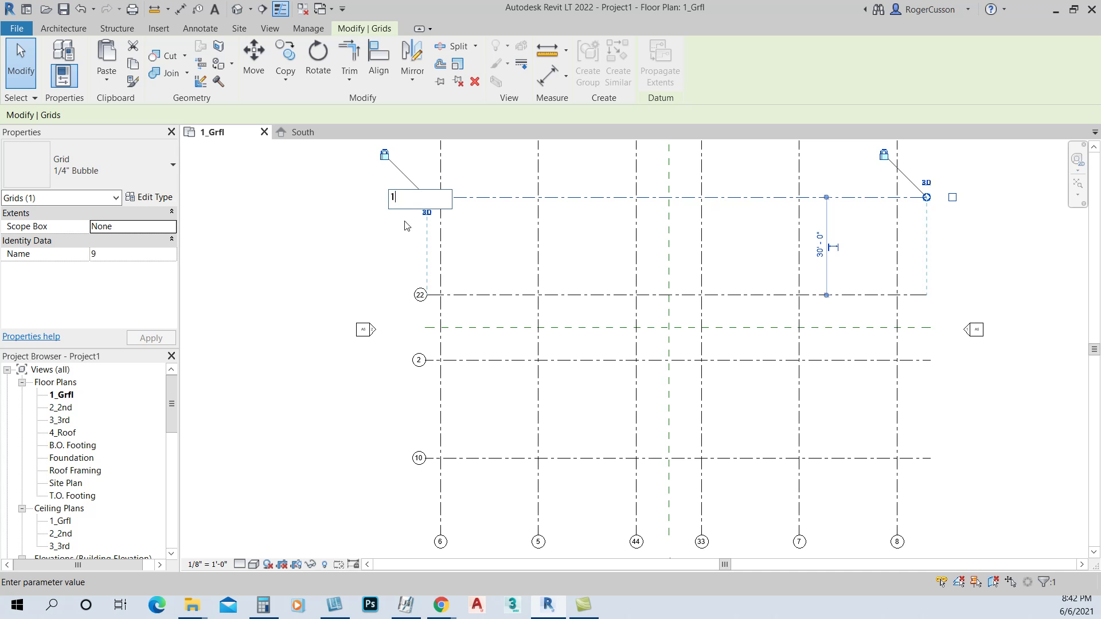
pyautogui.press('Return')
# Try to rename horizontal grid 22, just above the horizontal building-centre plane, as 2.
pyautogui.click(422, 297)
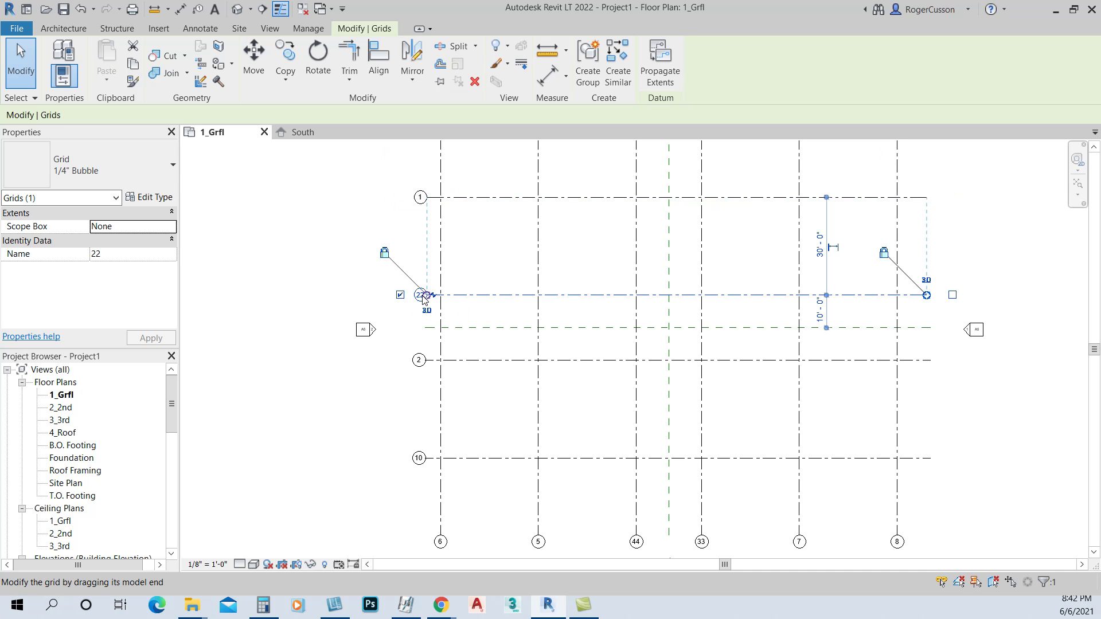
pyautogui.click(422, 295)
pyautogui.write('2')
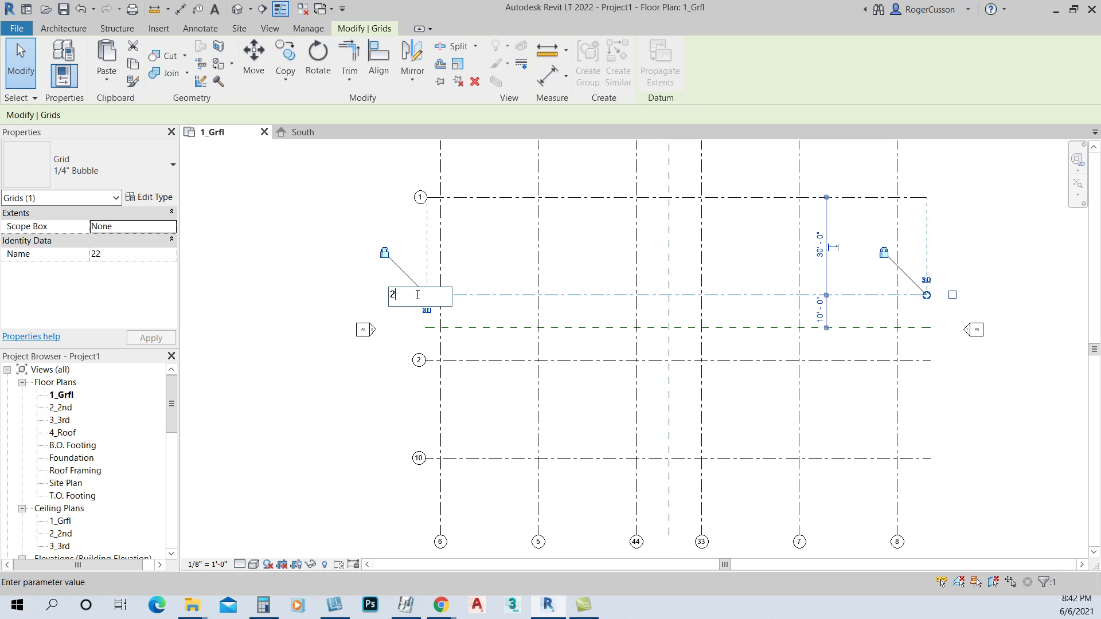
pyautogui.press('Return')
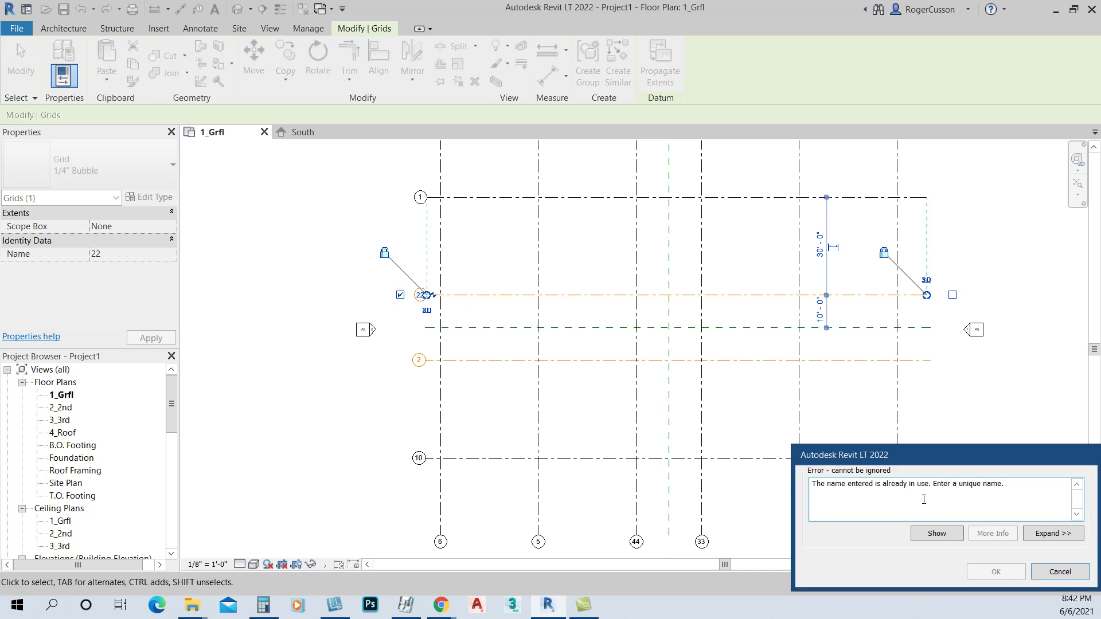
pyautogui.click(1053, 572)
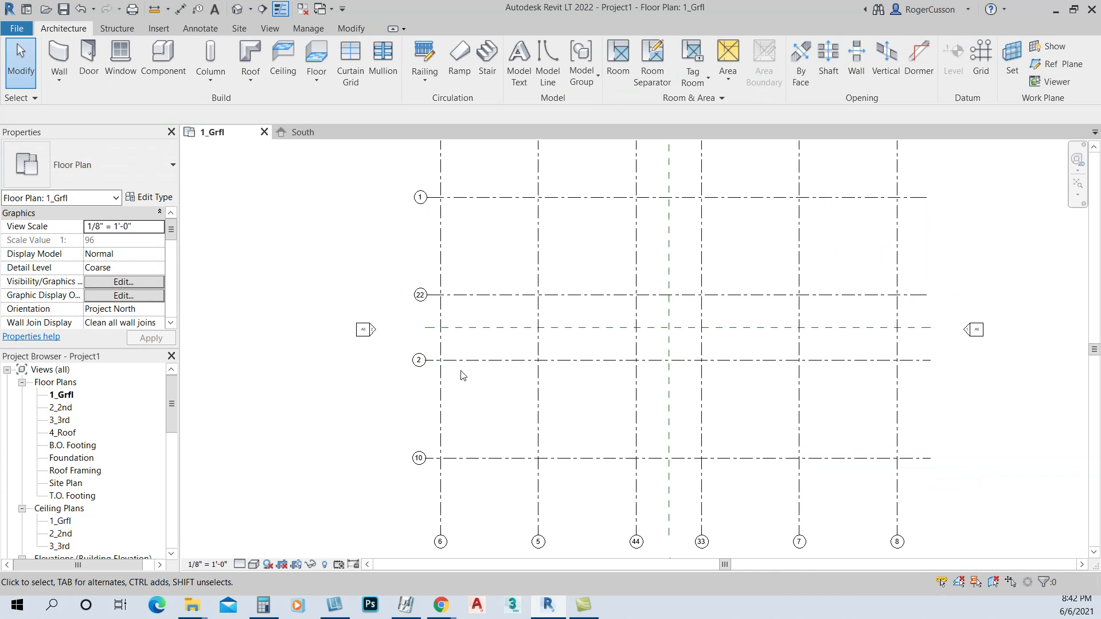
# Rename horizontal grid 2, just below the horizontal building-centre plane, as 3.
pyautogui.click(434, 361)
pyautogui.click(419, 360)
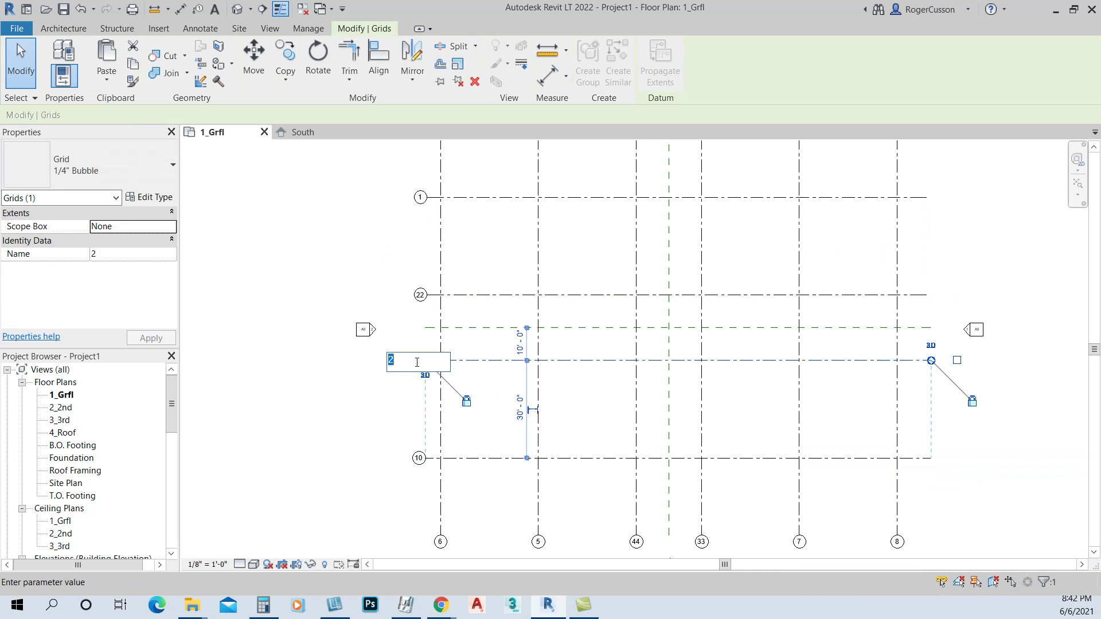
pyautogui.write('3')
pyautogui.press('Return')
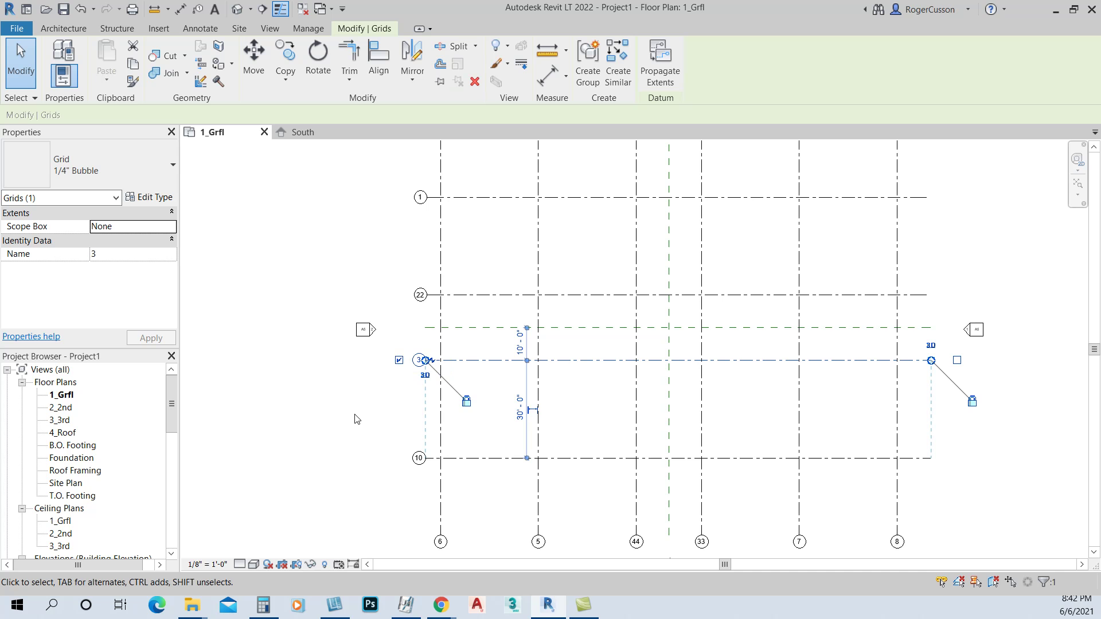
# Rename horizontal grid 22, the second grid line from the top, as 2.
pyautogui.click(420, 295)
pyautogui.click(420, 294)
pyautogui.write('2')
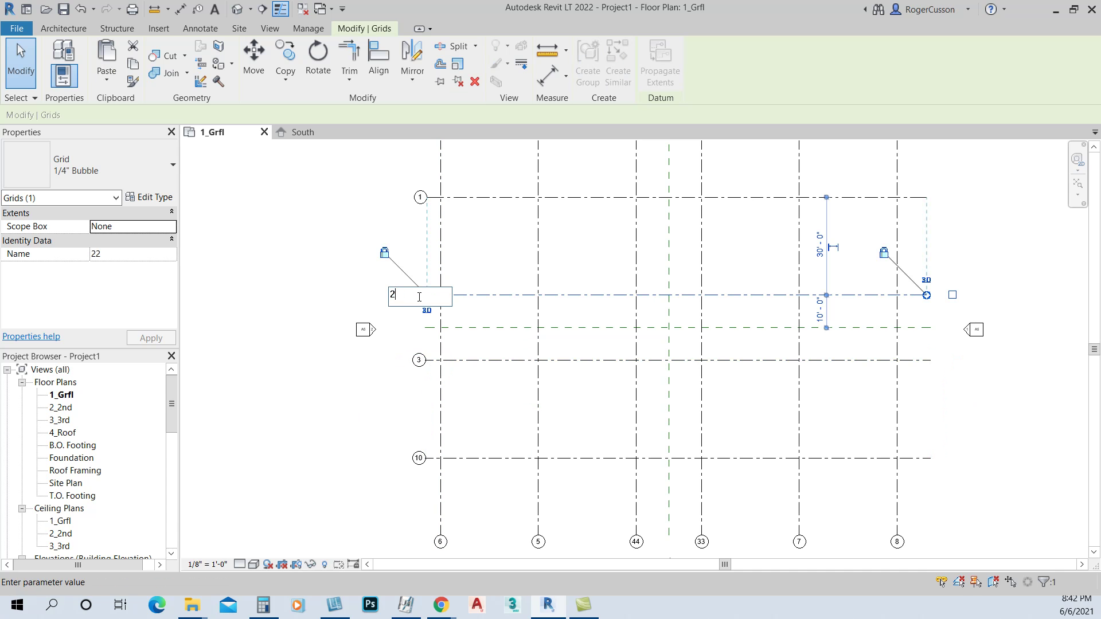
pyautogui.press('Return')
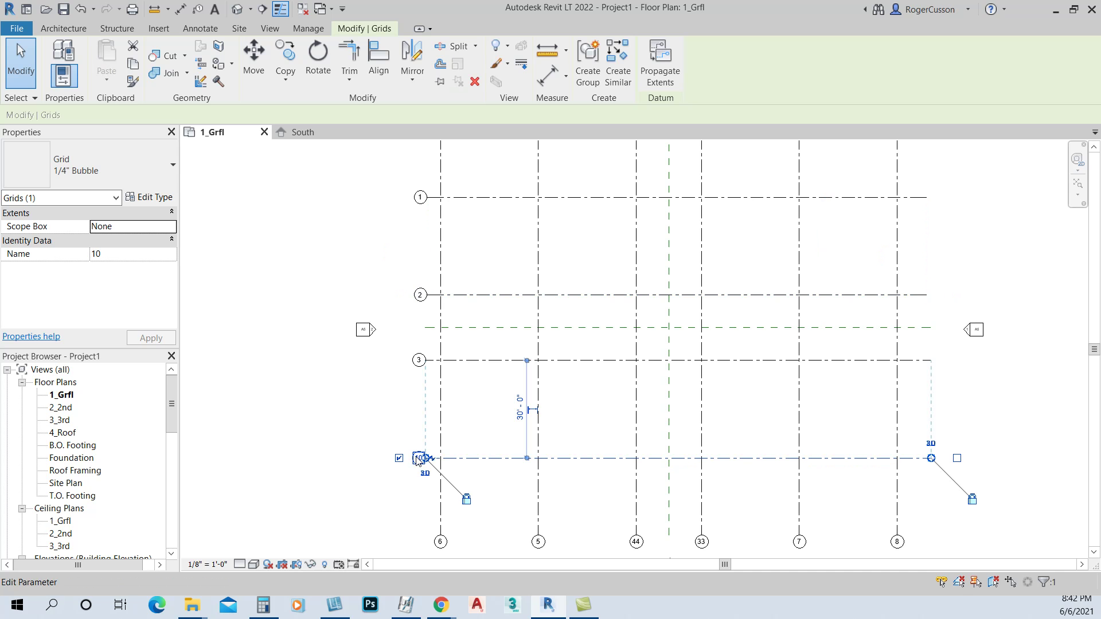
# Rename the lowermost horizontal grid line as 4.
pyautogui.click(418, 458)
pyautogui.click(417, 458)
pyautogui.write('4')
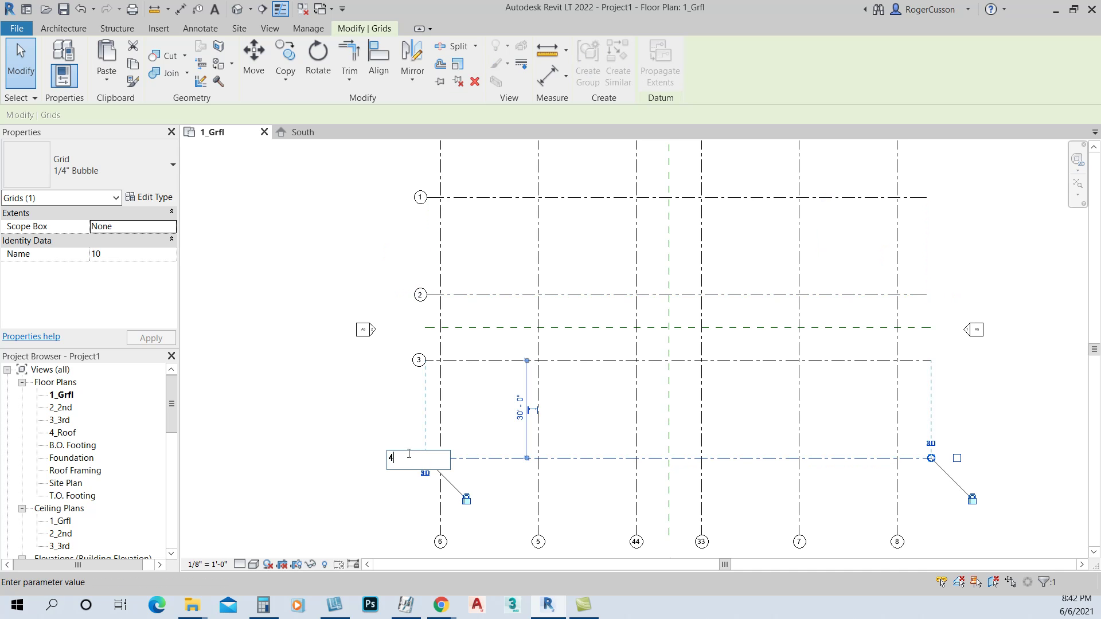
pyautogui.press('Return')
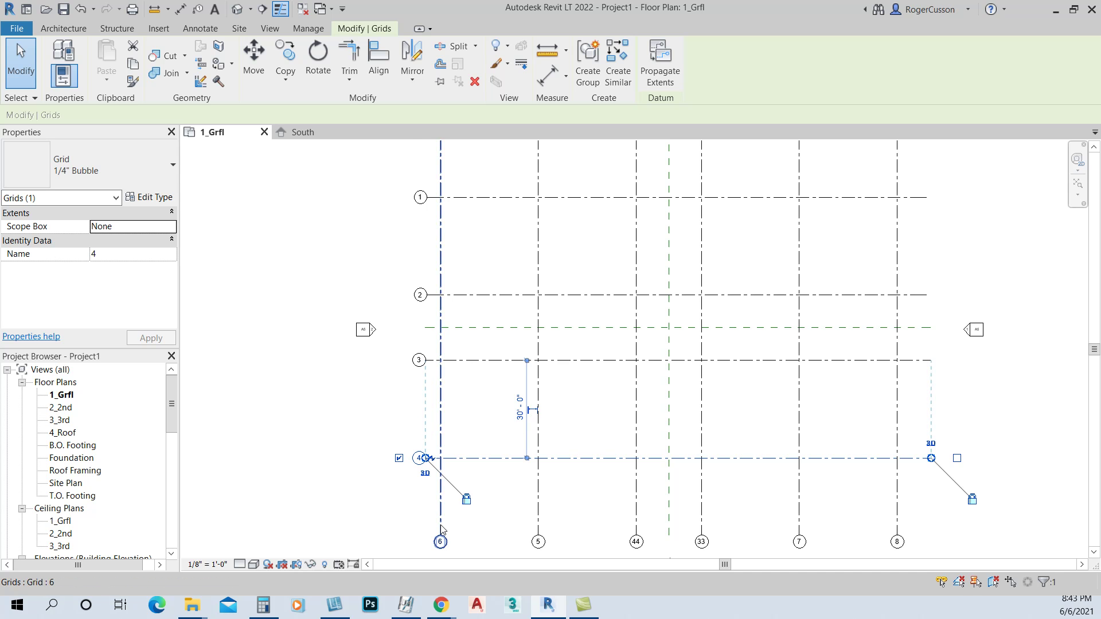
# Hide the bubbles at the lower ends of all six vertical grids: 6, 5, 44, 33, 7 and 8.
pyautogui.click(442, 543)
pyautogui.moveTo(491, 496); pyautogui.dragTo(517, 421, button='middle')
pyautogui.click(467, 487)
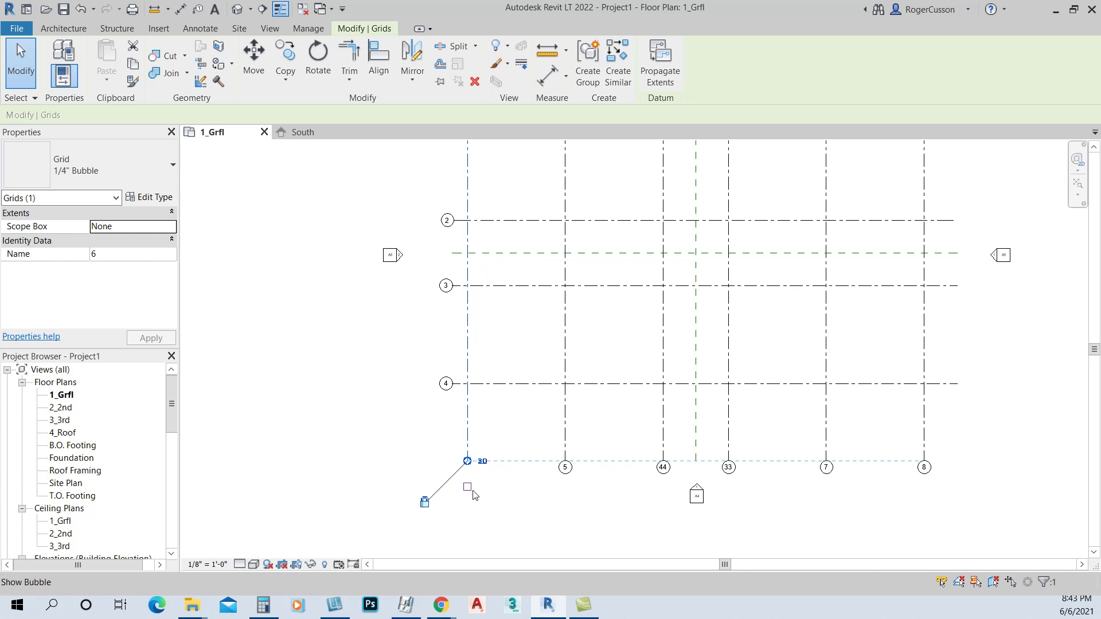
pyautogui.click(567, 444)
pyautogui.click(565, 487)
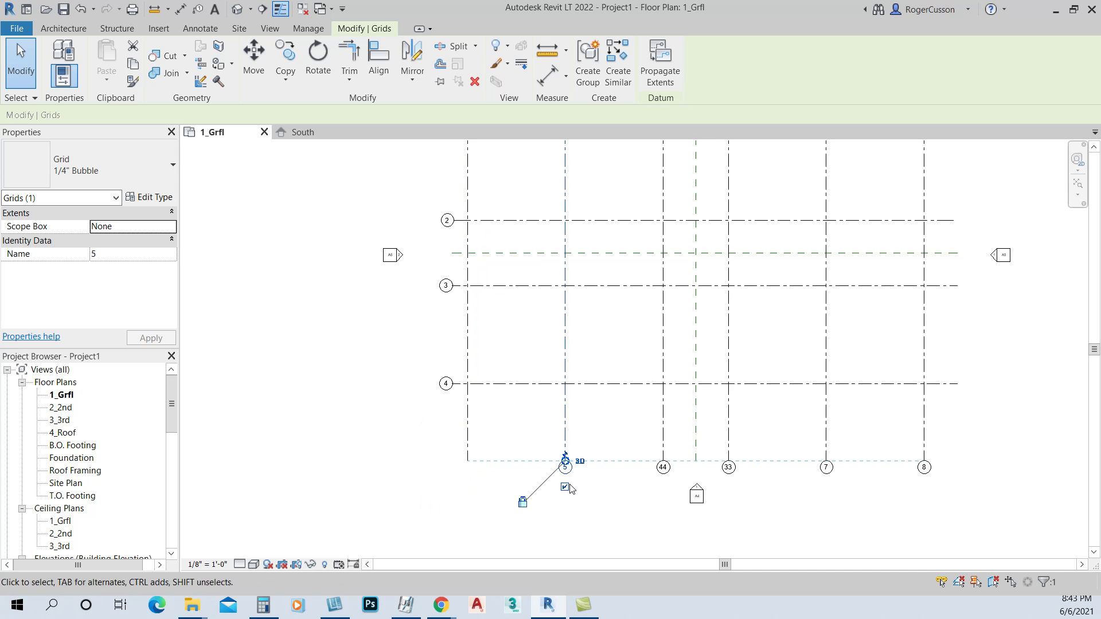
pyautogui.click(664, 450)
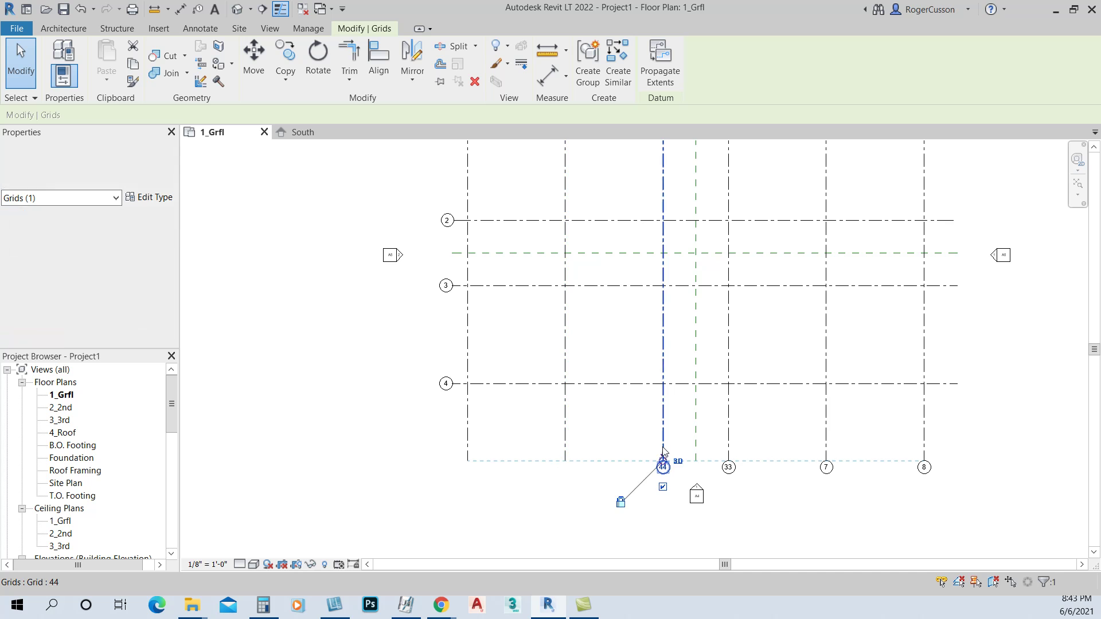
pyautogui.click(663, 488)
pyautogui.click(725, 457)
pyautogui.click(729, 487)
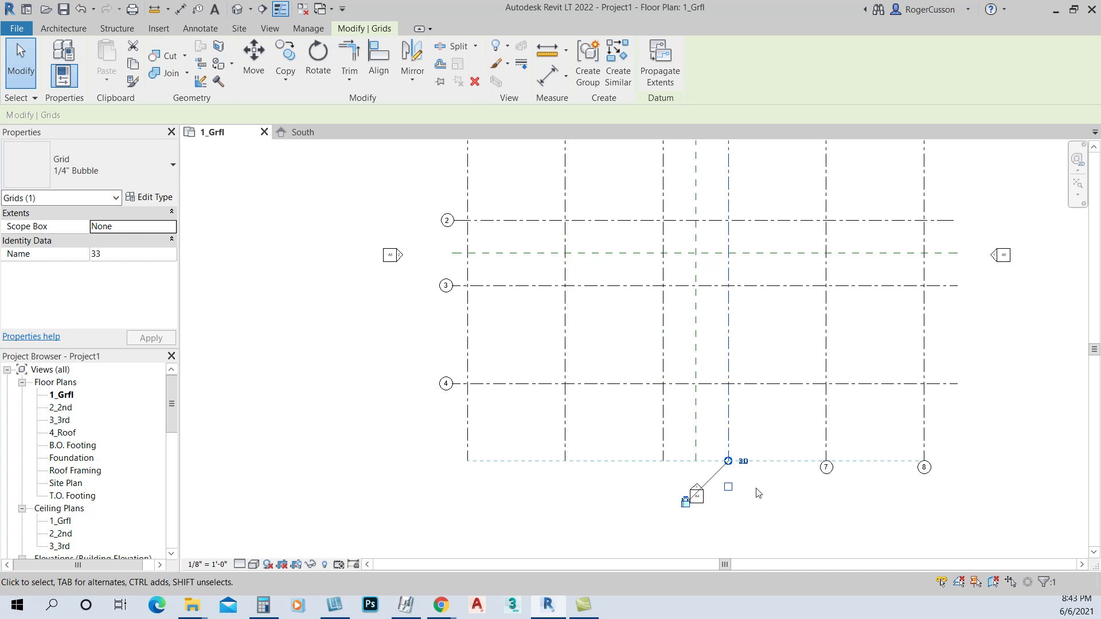
pyautogui.click(826, 458)
pyautogui.click(825, 486)
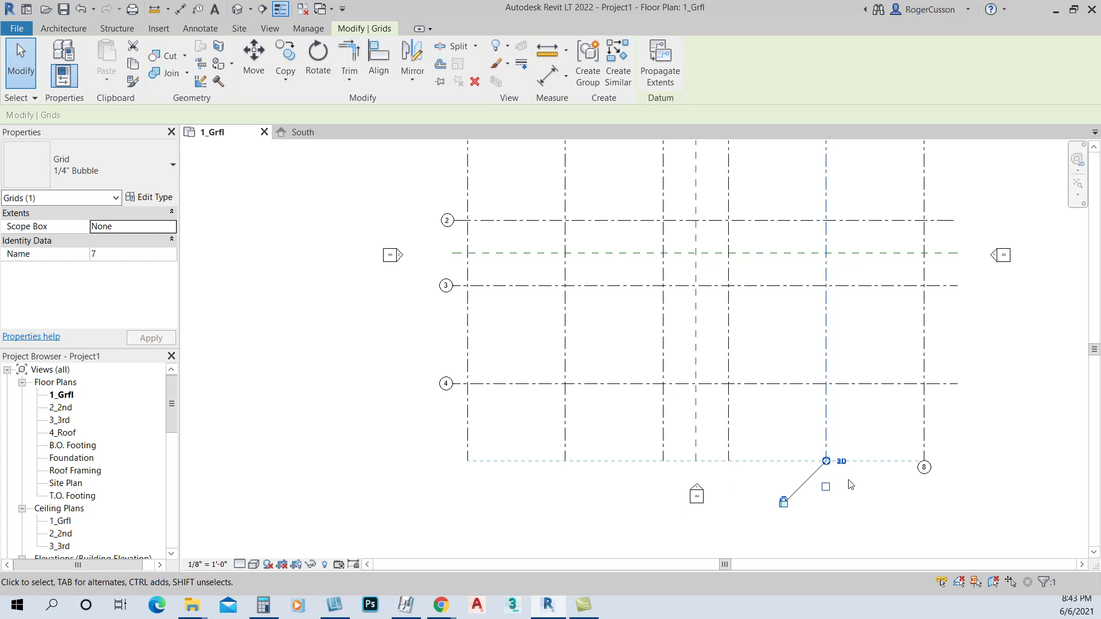
pyautogui.click(923, 459)
pyautogui.click(924, 487)
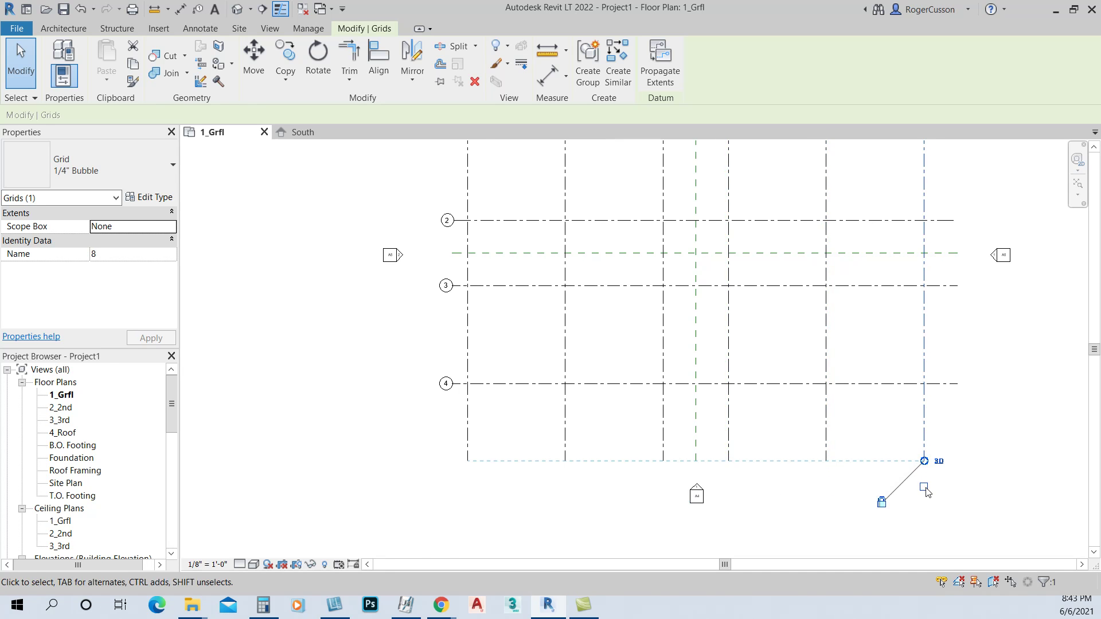
# Show the upper-end bubble of the leftmost vertical grid and rename that grid as A.
pyautogui.moveTo(849, 371); pyautogui.dragTo(823, 543, button='middle')
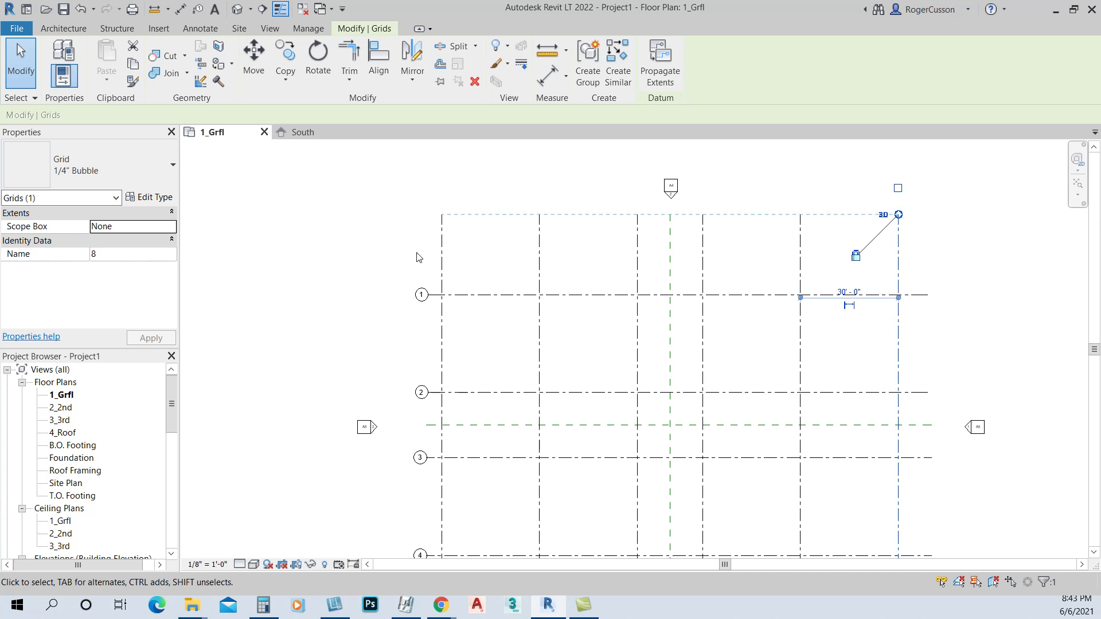
pyautogui.click(442, 252)
pyautogui.click(441, 189)
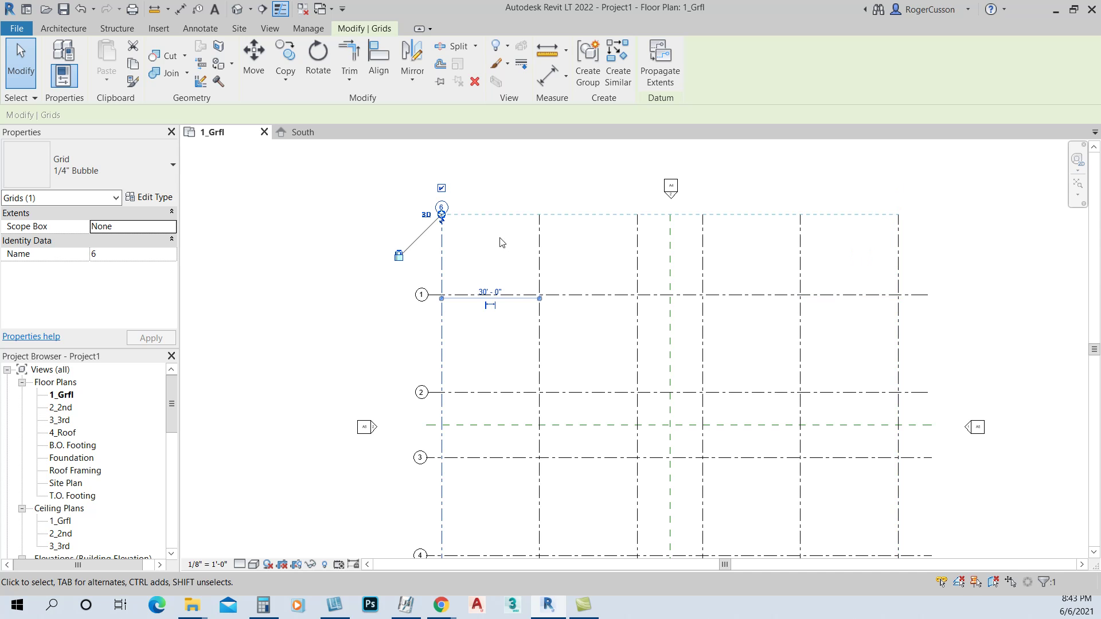
pyautogui.scroll(4, 469, 204)
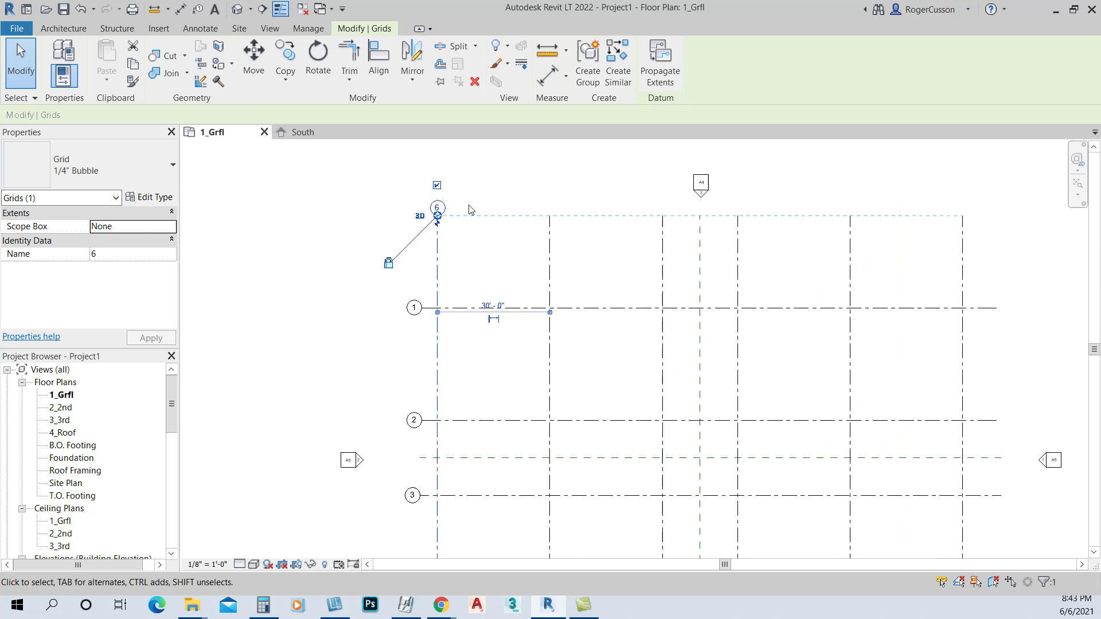
pyautogui.click(415, 216)
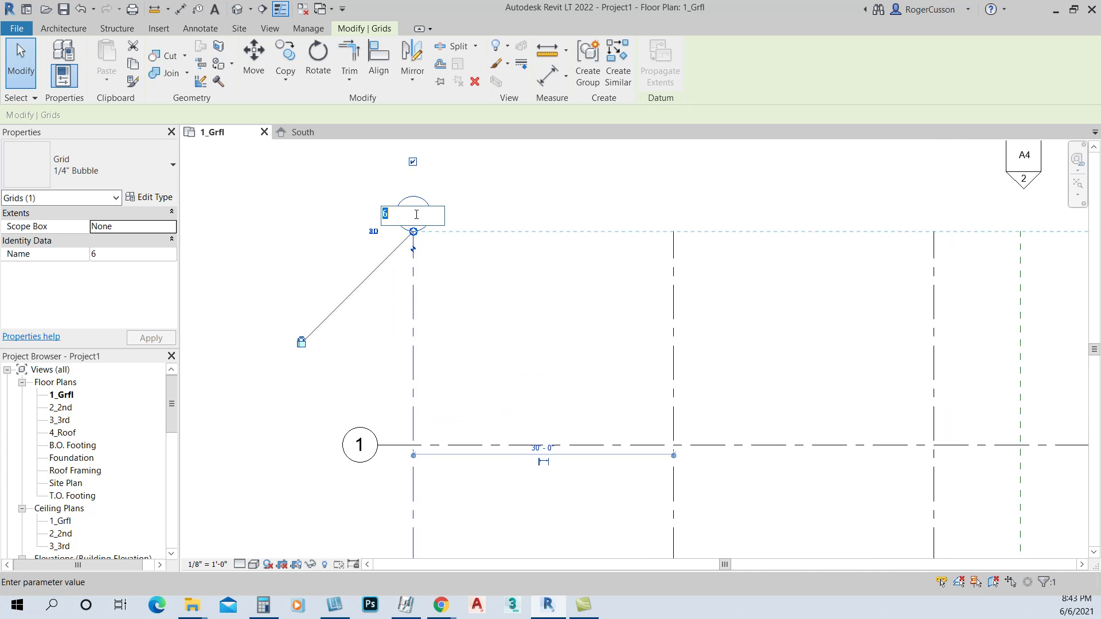
pyautogui.write('A')
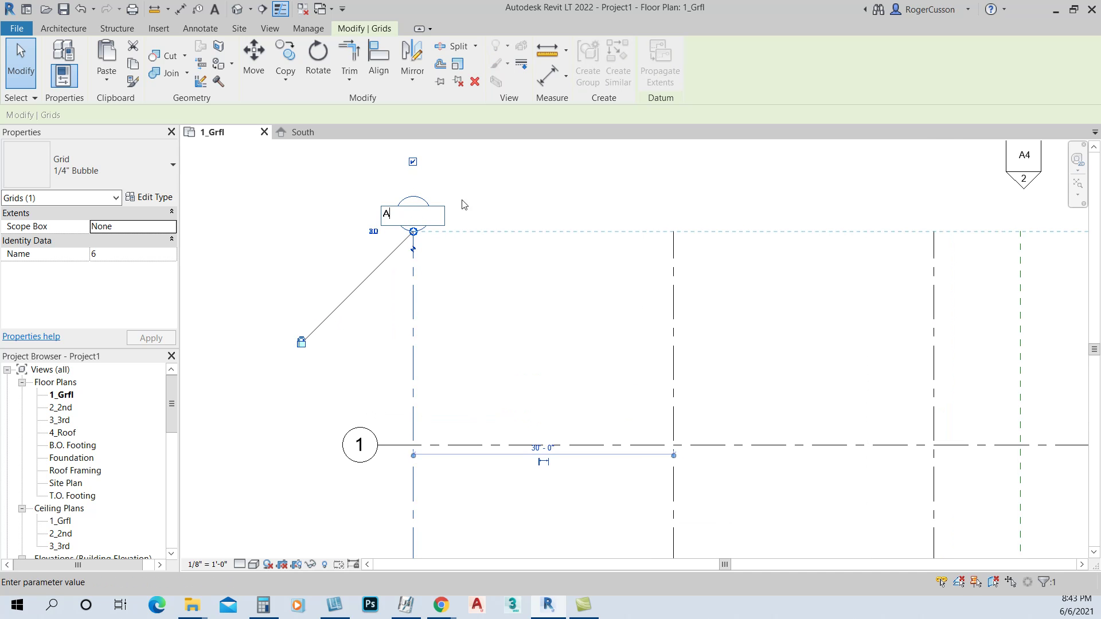
pyautogui.press('Return')
# Show the upper-end bubble of the vertical grid just right of grid A and rename it as B.
pyautogui.click(674, 278)
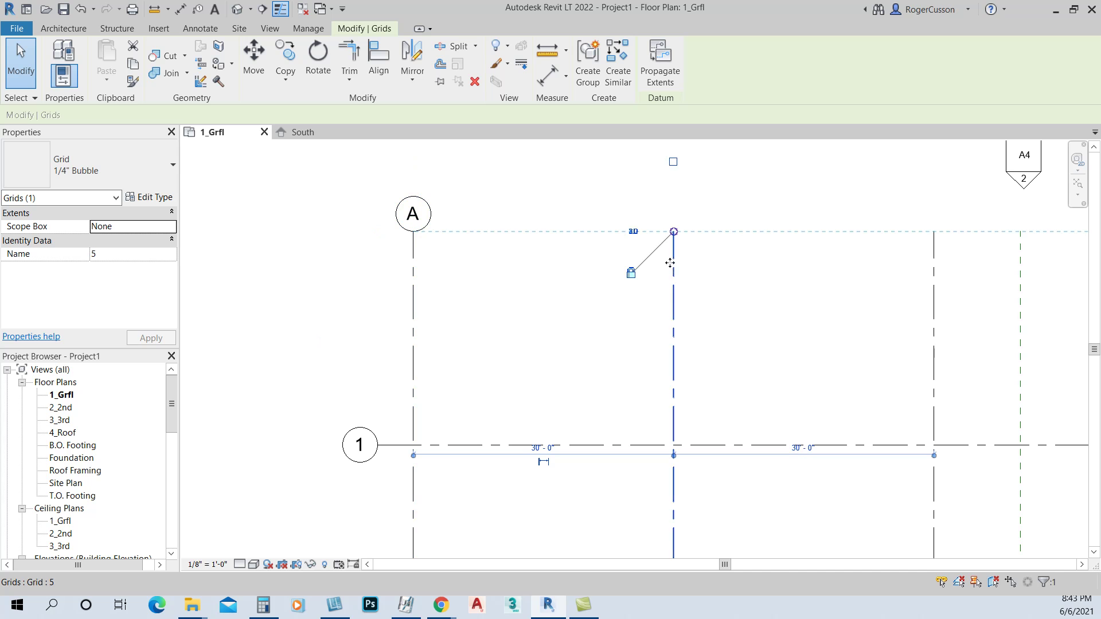
pyautogui.click(674, 218)
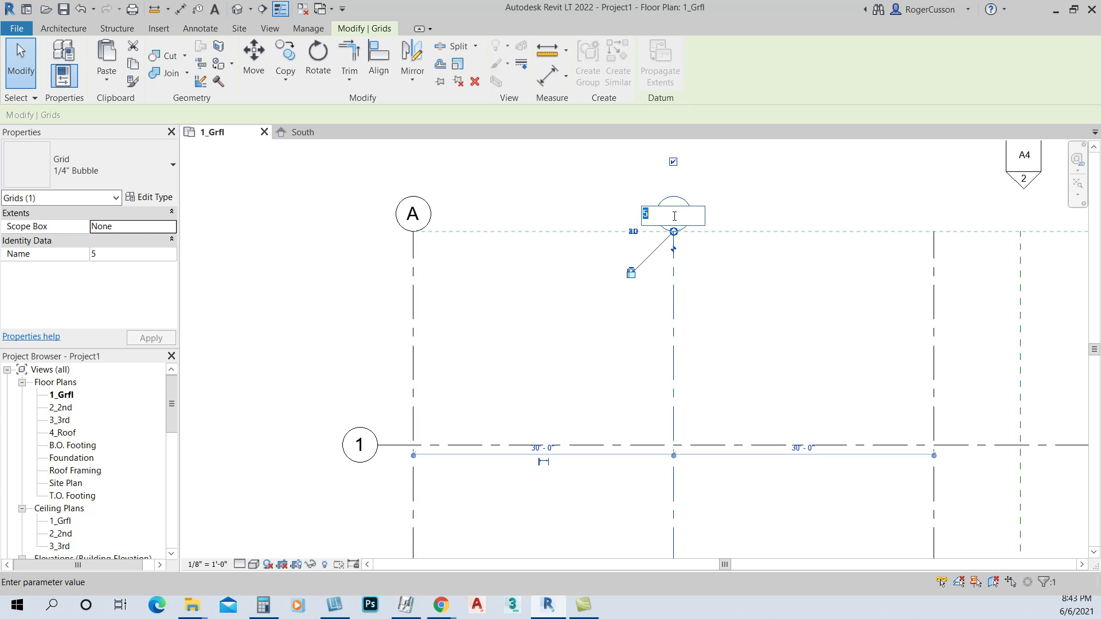
pyautogui.press('Return')
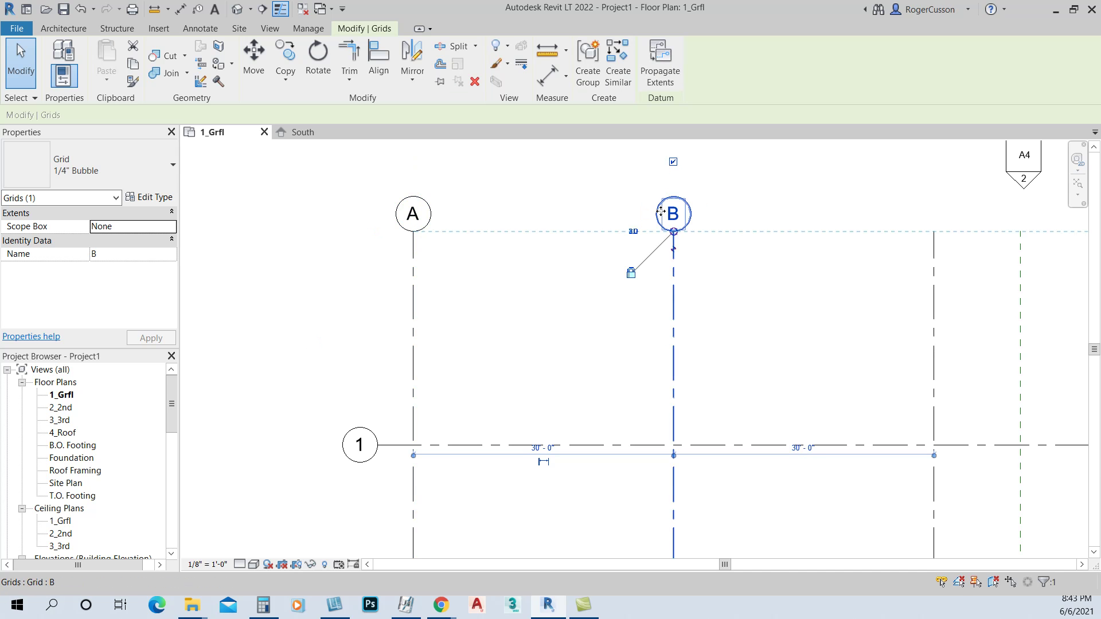
# Show the upper-end bubble of vertical grid 44 and rename that grid as C.
pyautogui.click(935, 272)
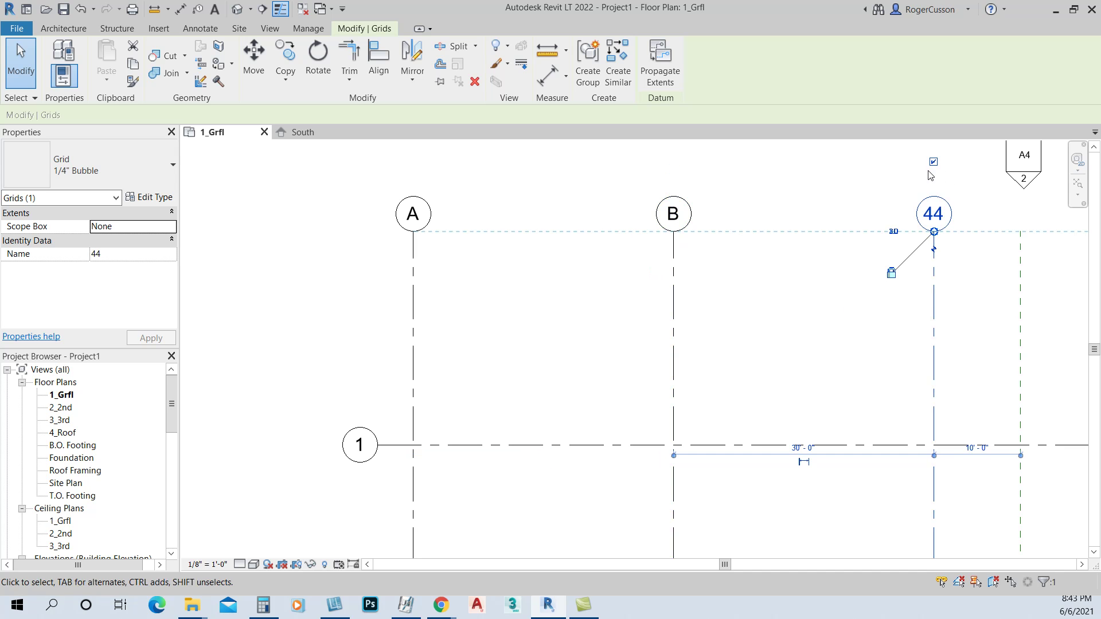
pyautogui.click(920, 209)
pyautogui.write('C')
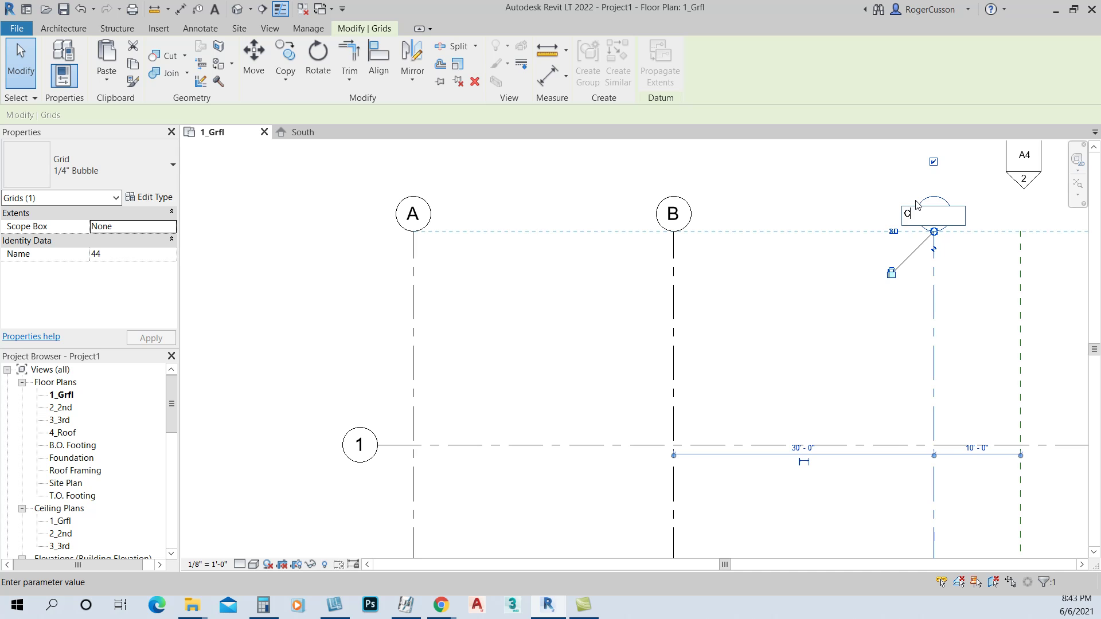
pyautogui.press('Return')
# Show the upper-end bubble of vertical grid 33, just right of the building-centre plane, and rename it as D.
pyautogui.scroll(-1, 865, 273)
pyautogui.moveTo(860, 275); pyautogui.dragTo(451, 298, button='middle')
pyautogui.scroll(-1, 452, 297)
pyautogui.scroll(1, 450, 297)
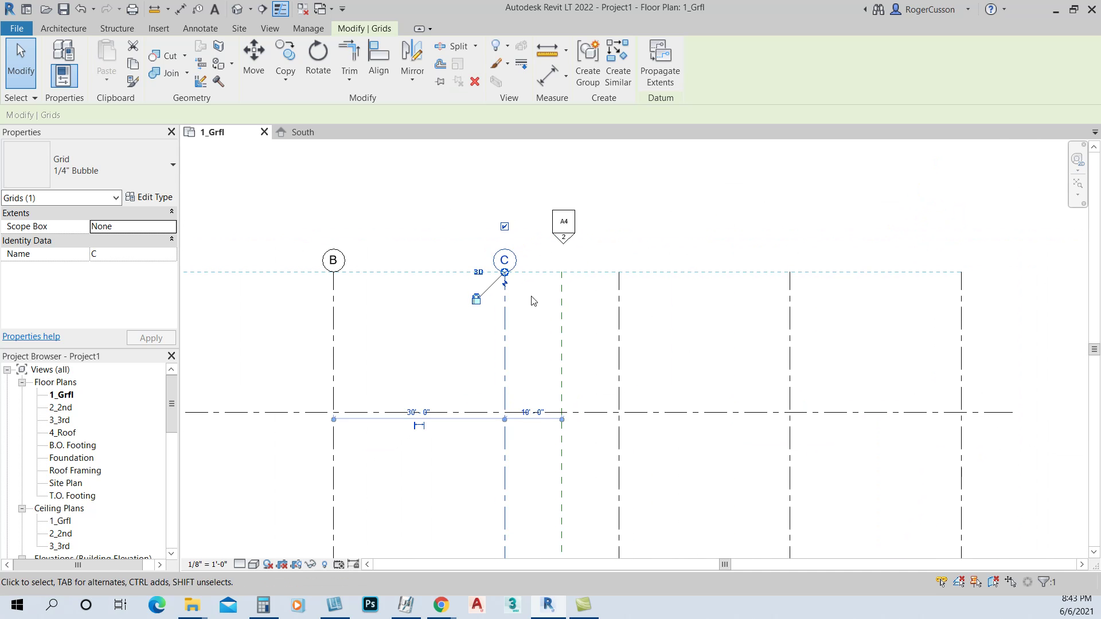
pyautogui.click(619, 290)
pyautogui.click(618, 226)
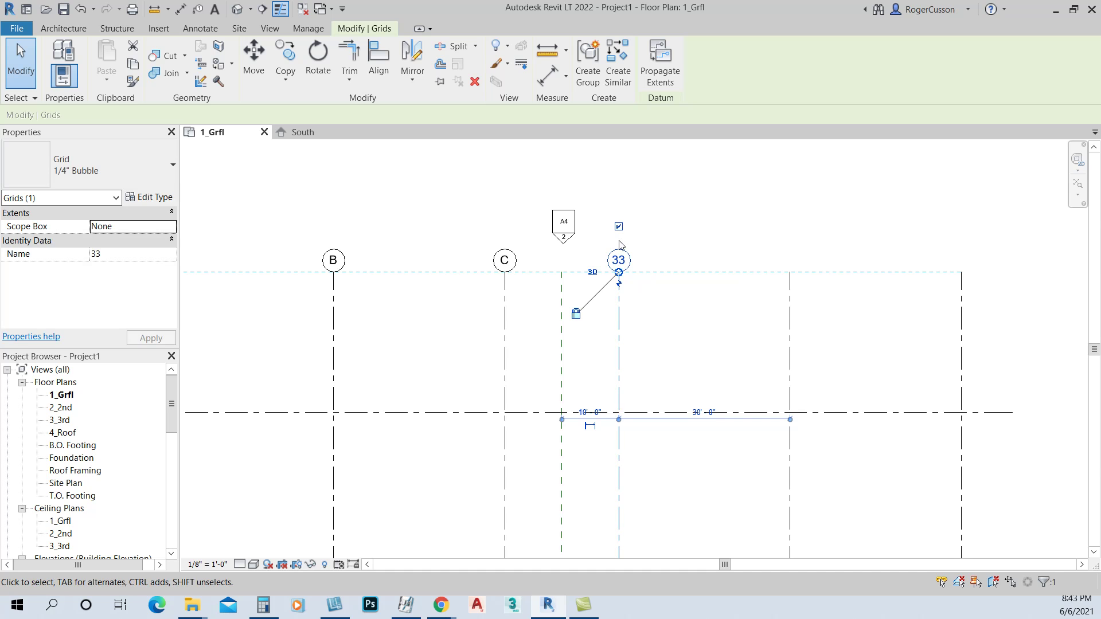
pyautogui.click(621, 257)
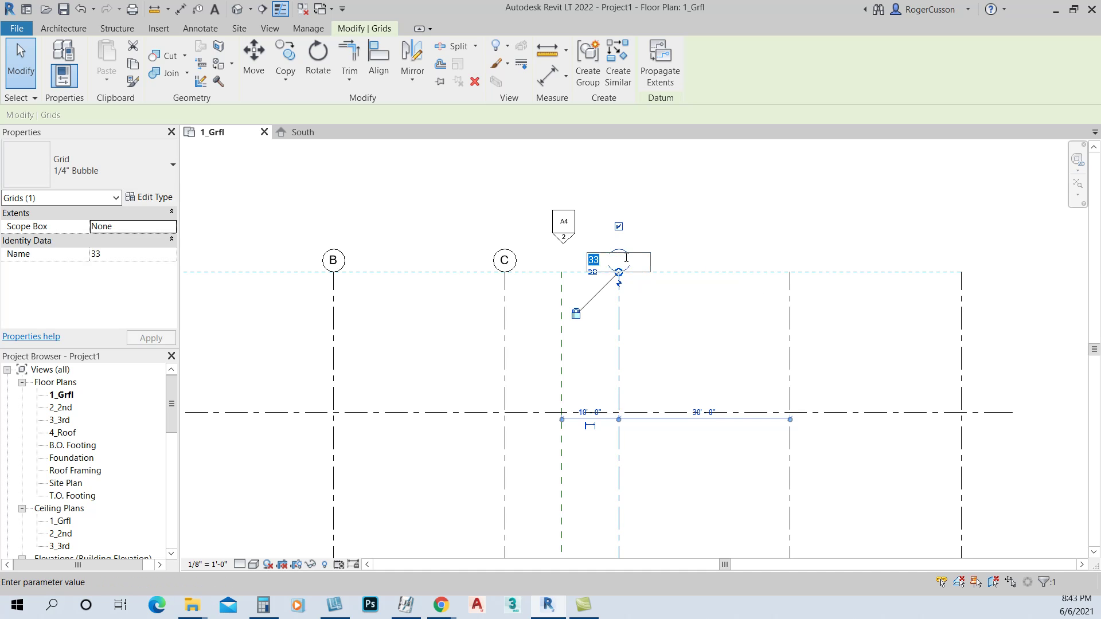
pyautogui.write('D')
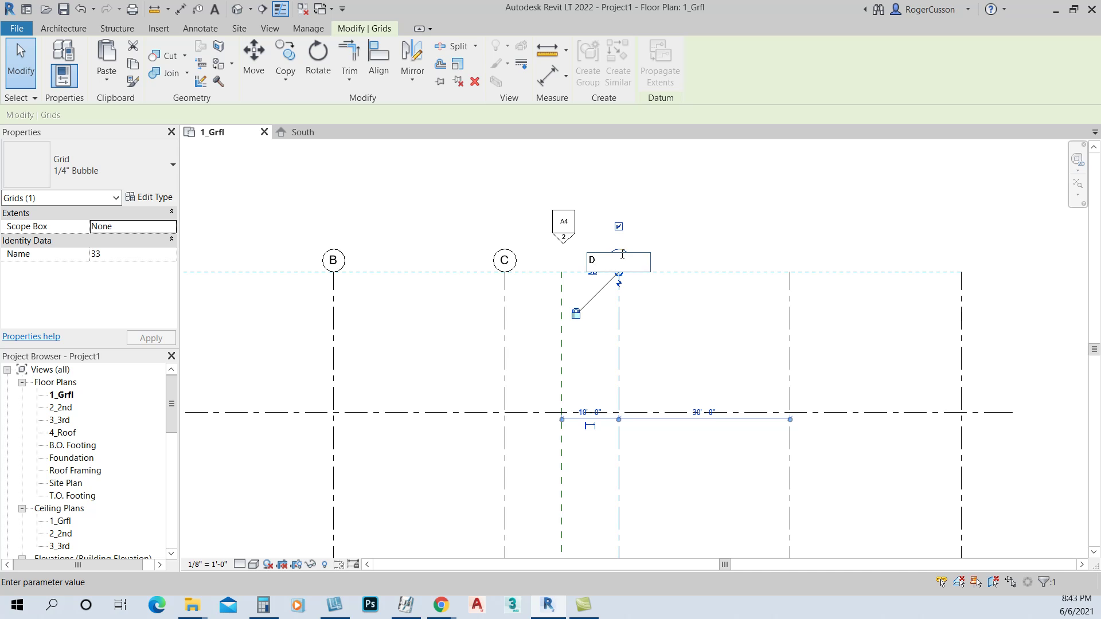
pyautogui.press('Return')
# Show the upper-end bubble of vertical grid 7 and rename that grid as E.
pyautogui.click(789, 300)
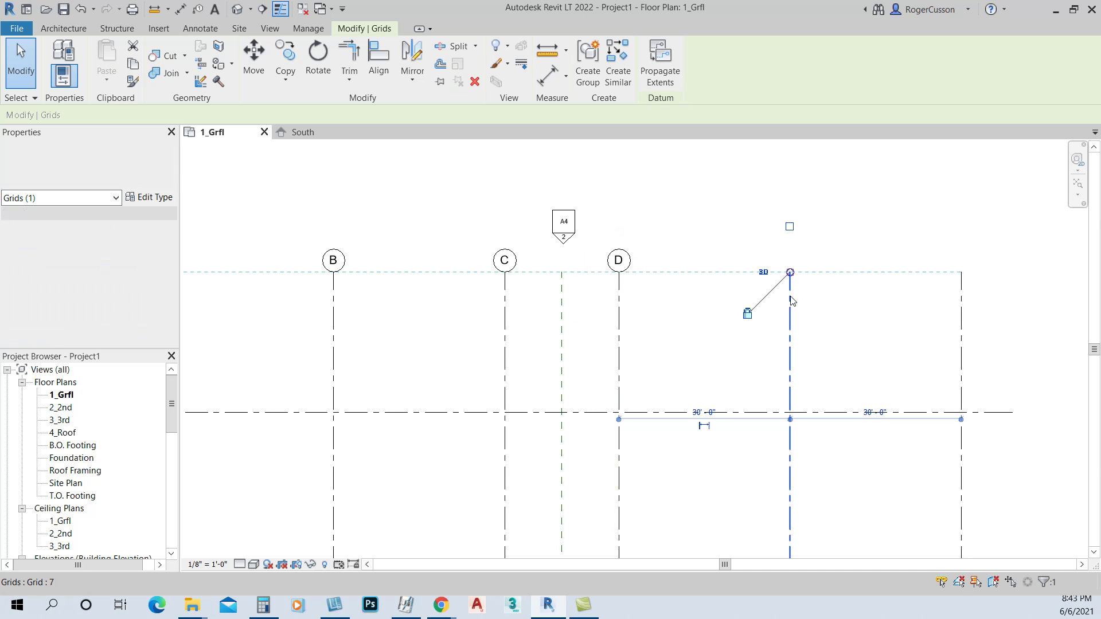
pyautogui.click(791, 261)
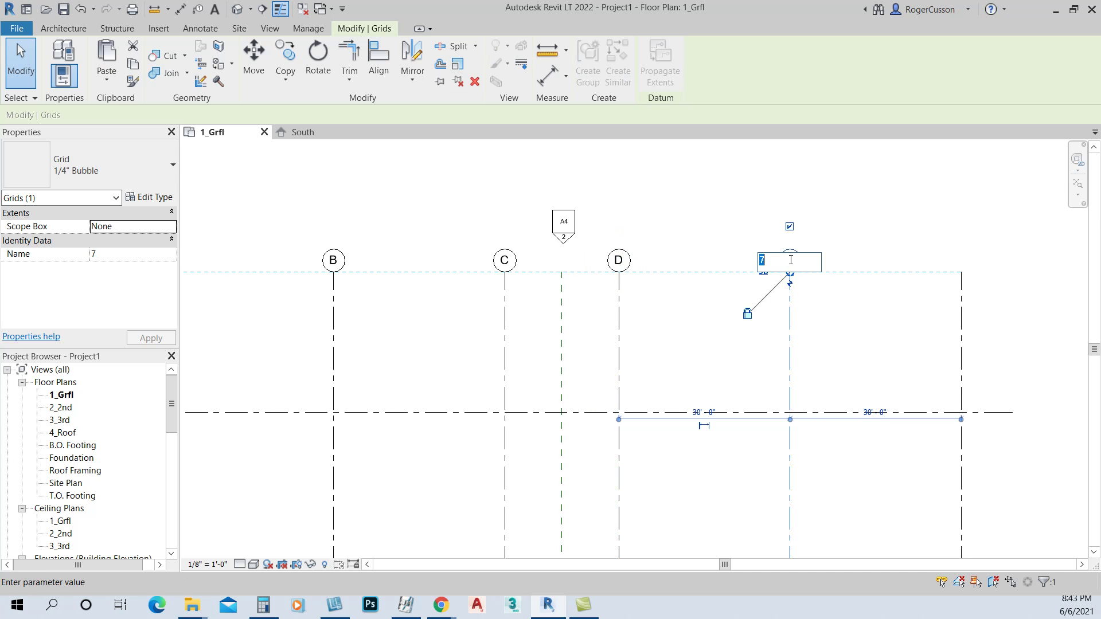
pyautogui.write('E')
pyautogui.press('Return')
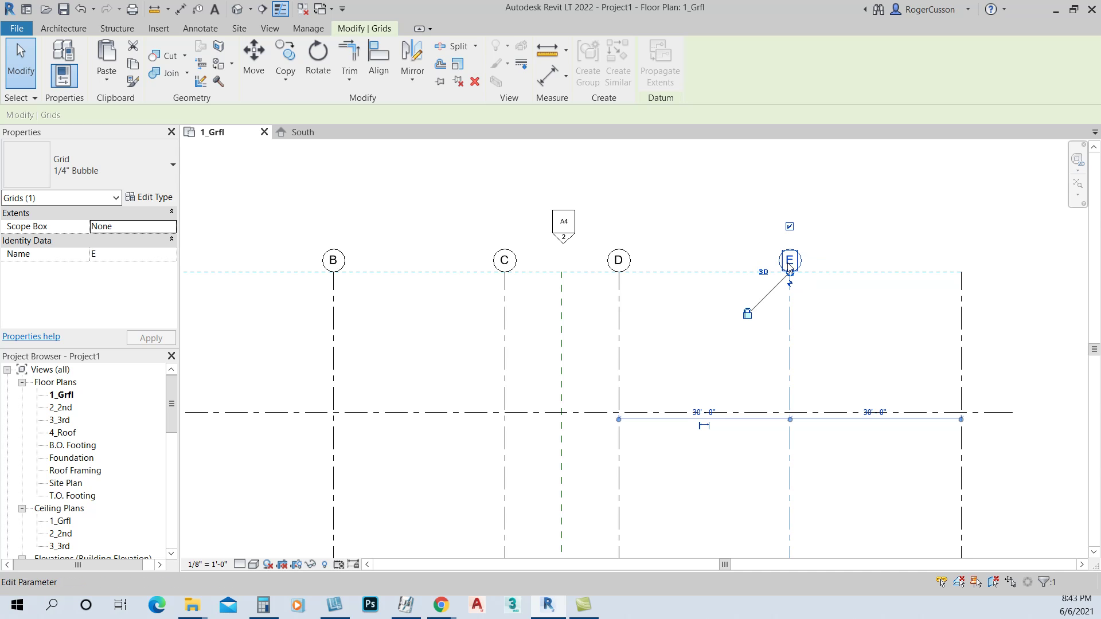
# Show the upper-end bubble of the vertical grid just right of grid E and rename that grid as F.
pyautogui.click(960, 314)
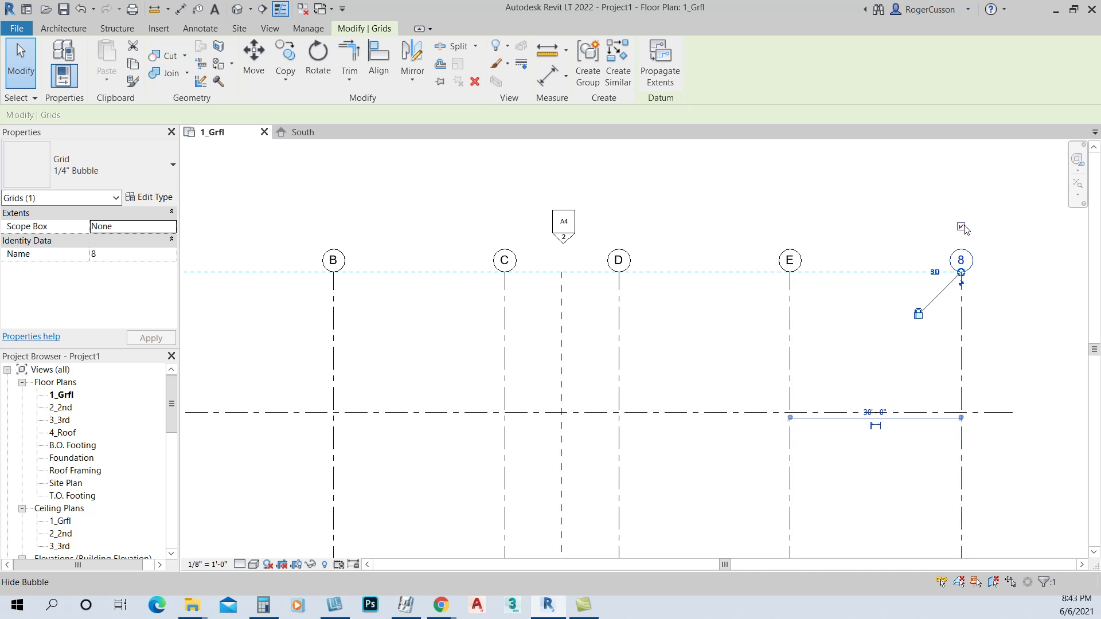
pyautogui.click(959, 256)
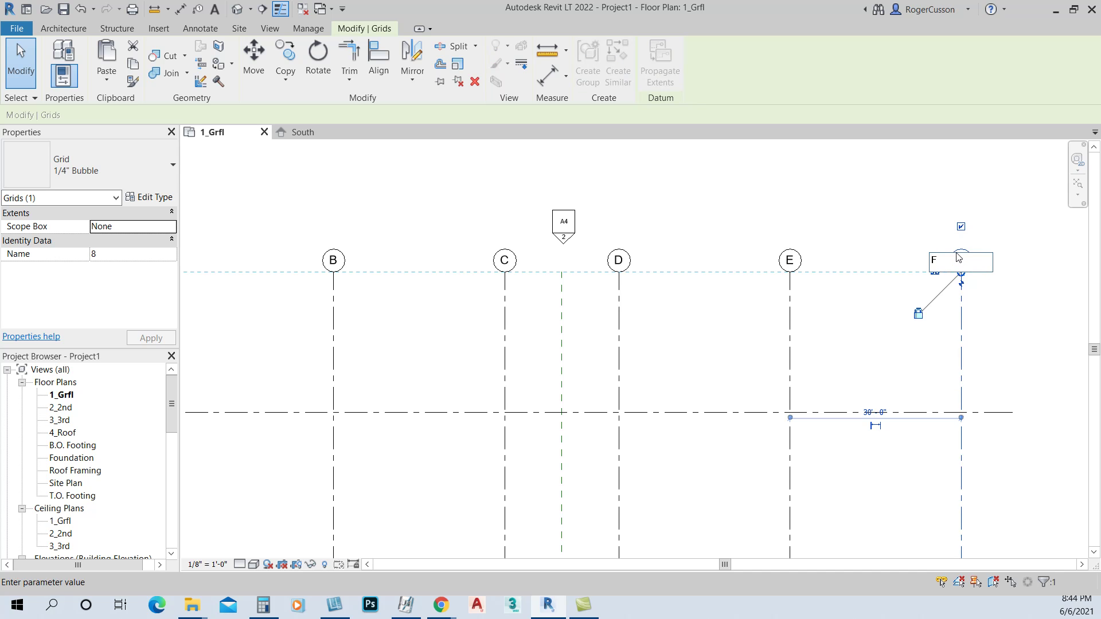
pyautogui.write('F')
pyautogui.press('Return')
# Shorten vertical grids A–F together at both ends, bringing their lower ends nearer grid 4 and their bubbles nearer grid 1.
pyautogui.scroll(-1, 872, 376)
pyautogui.scroll(-2, 749, 244)
pyautogui.moveTo(699, 295); pyautogui.dragTo(777, 145, button='middle')
pyautogui.scroll(-2, 746, 158)
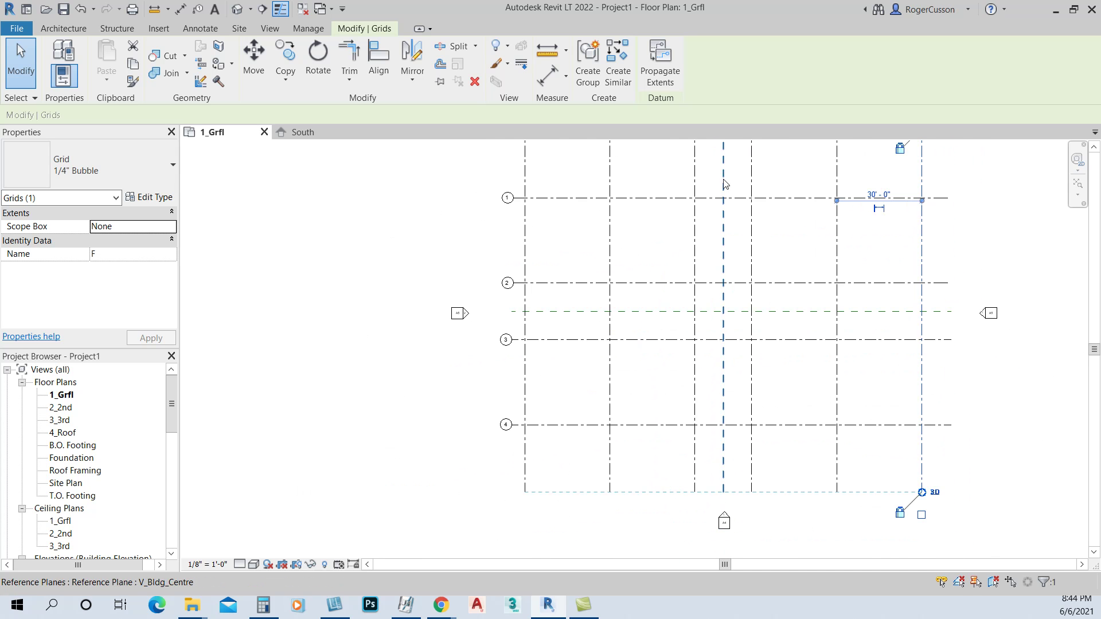
pyautogui.moveTo(725, 199); pyautogui.dragTo(689, 235, button='middle')
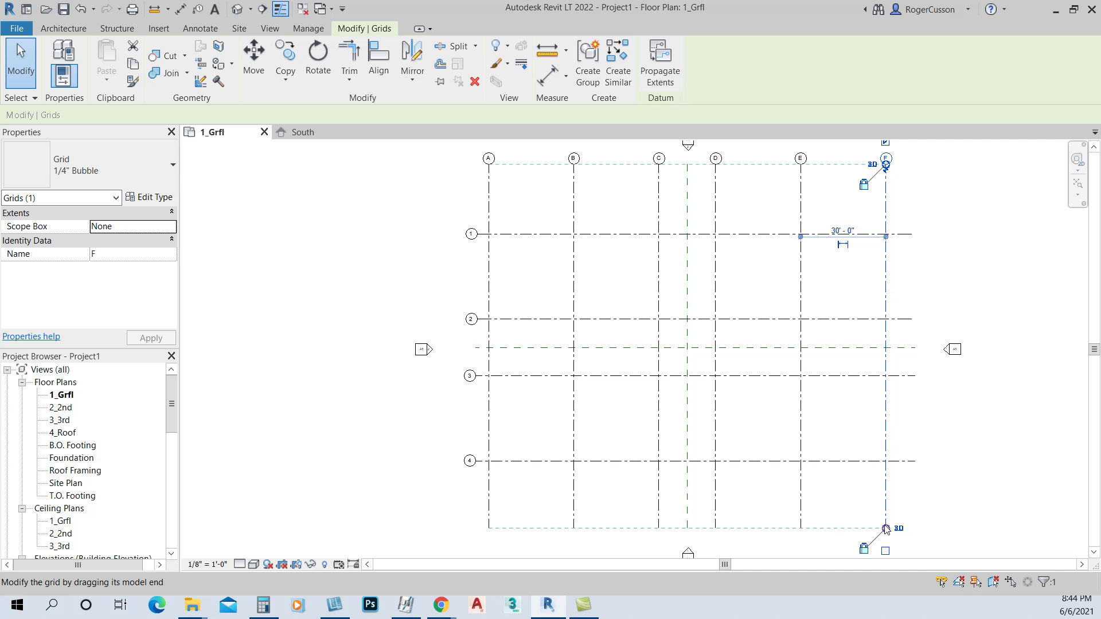
pyautogui.moveTo(886, 528); pyautogui.dragTo(885, 492)
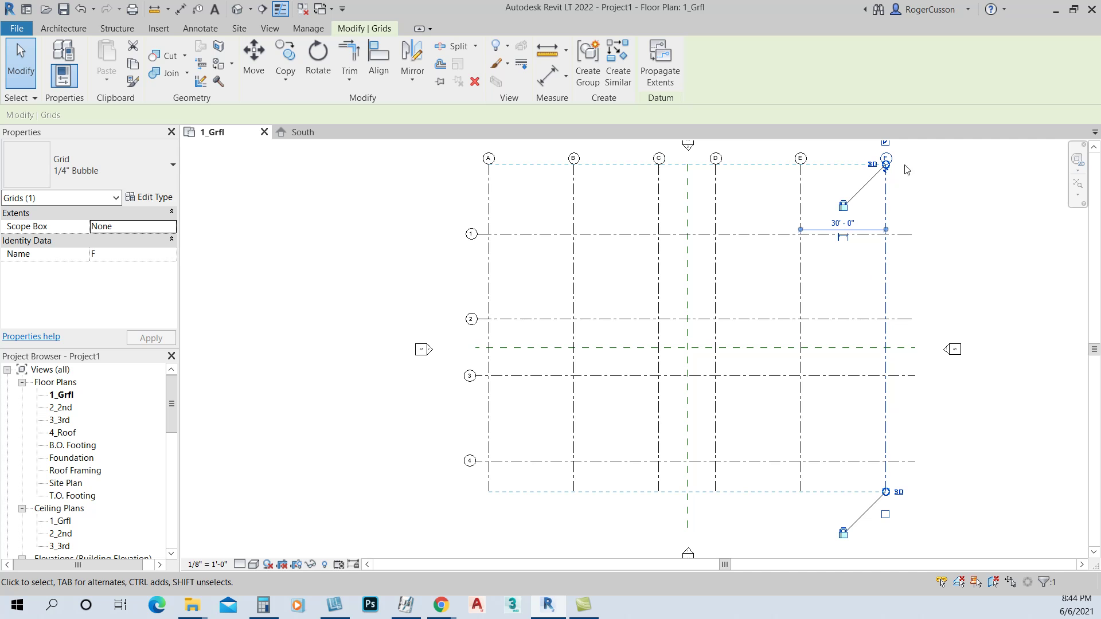
pyautogui.moveTo(886, 166); pyautogui.dragTo(886, 192)
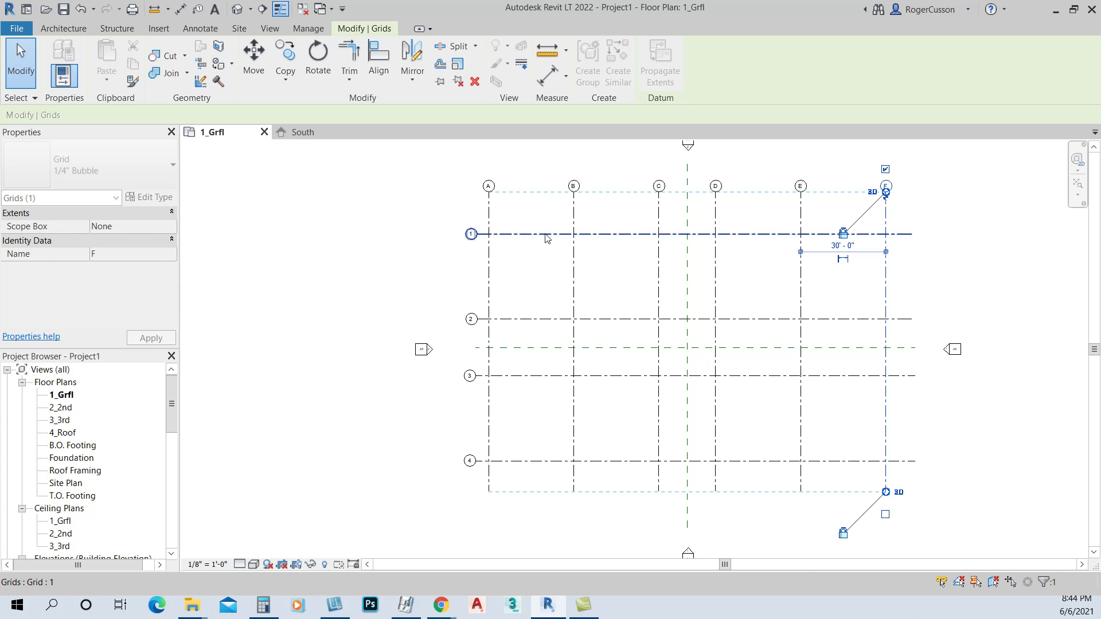
# Extend the bubble ends of horizontal grids 1–4 farther out beyond grid A and align them with each other.
pyautogui.click(525, 235)
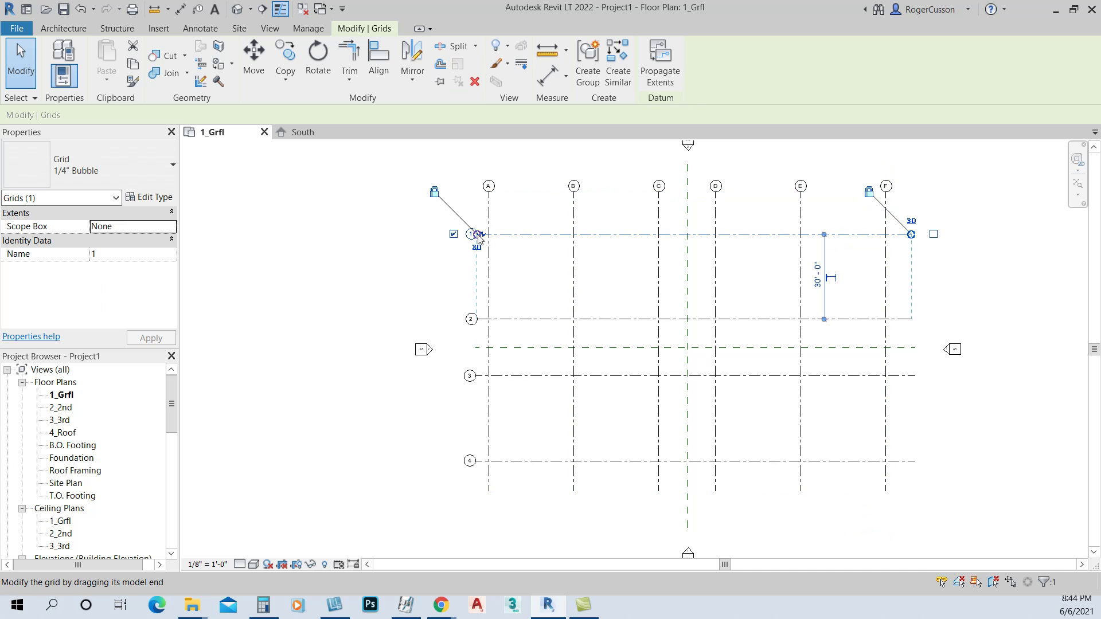
pyautogui.moveTo(477, 235); pyautogui.dragTo(457, 235)
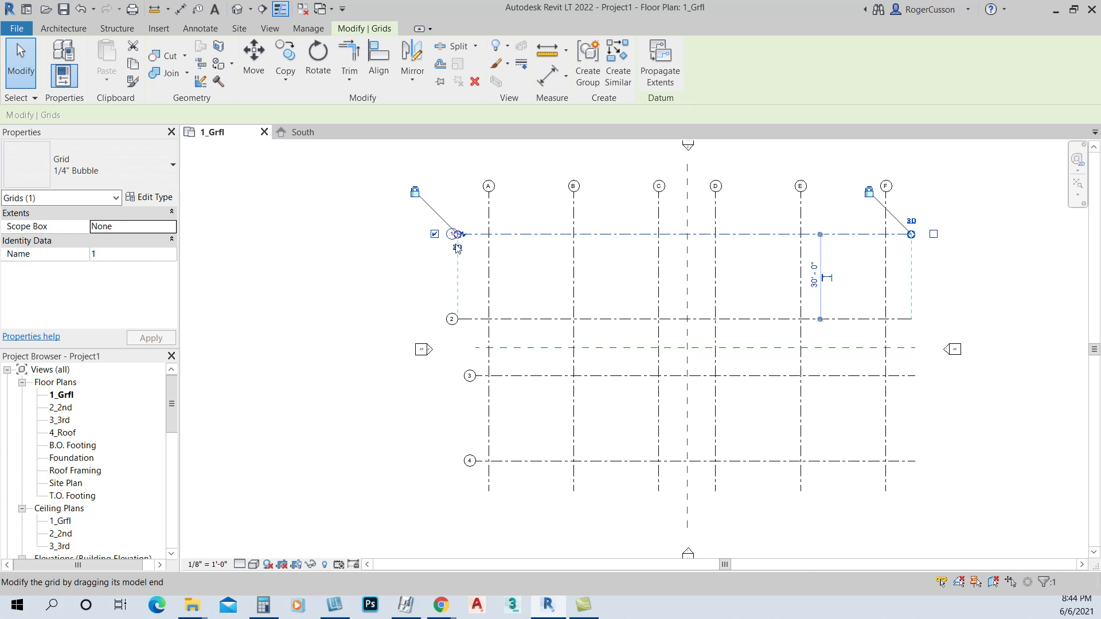
pyautogui.click(493, 375)
pyautogui.moveTo(475, 379); pyautogui.dragTo(457, 376)
pyautogui.click(410, 406)
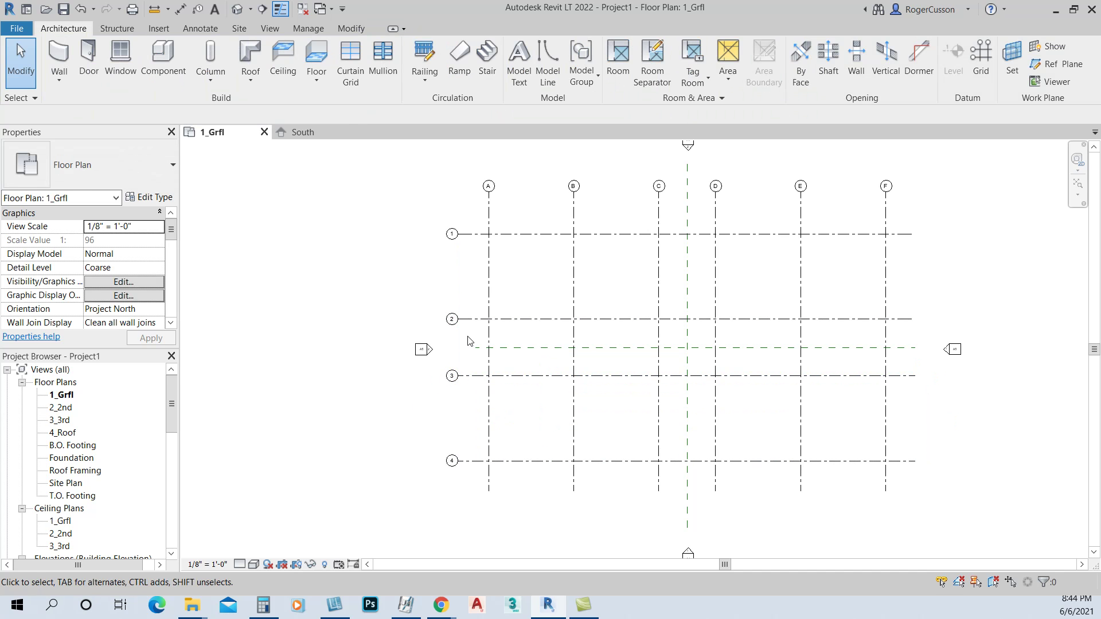
pyautogui.click(459, 321)
pyautogui.moveTo(457, 321); pyautogui.dragTo(457, 319)
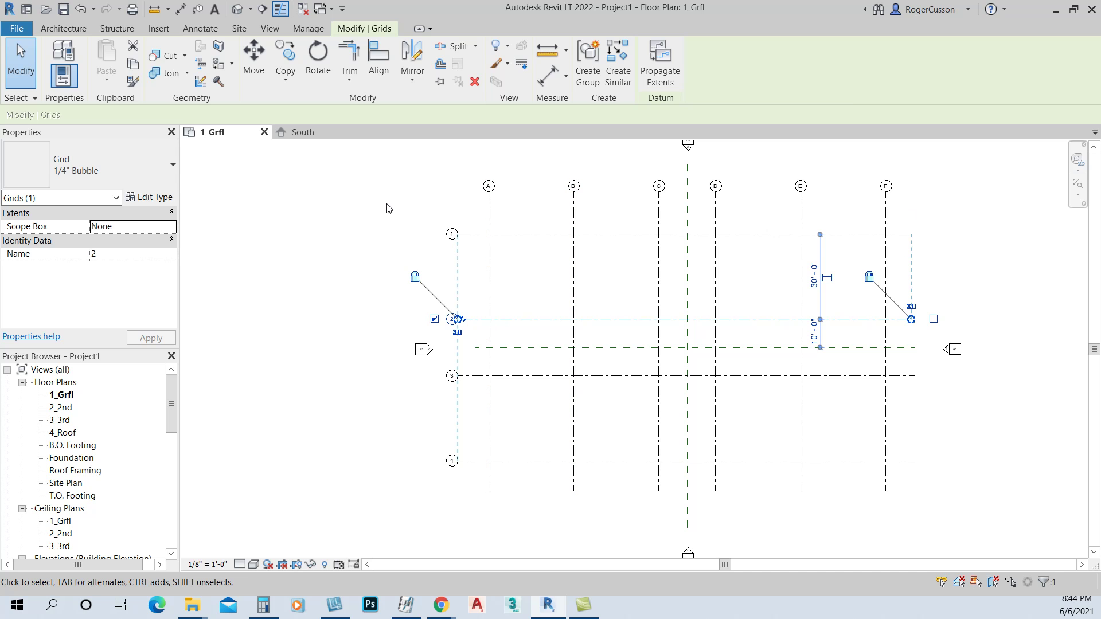
pyautogui.click(379, 220)
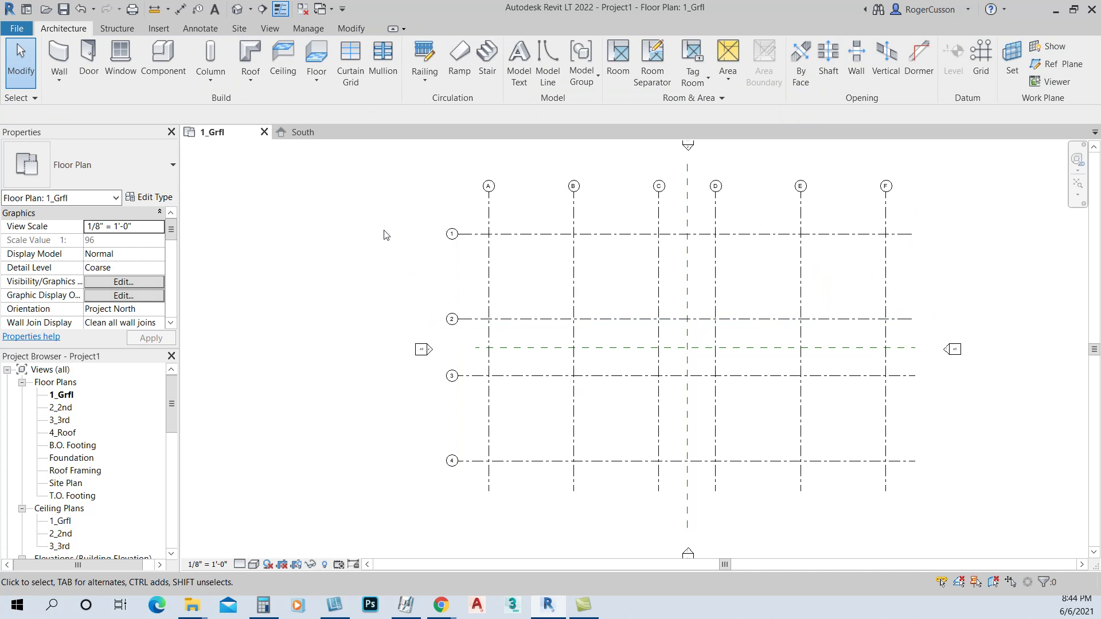